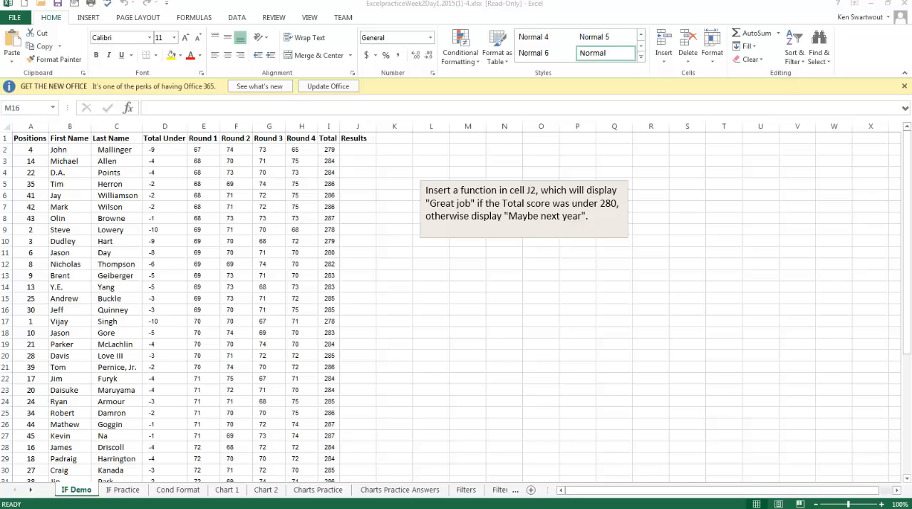
- Insert a logical IF function in cell J2, the first cell of the Results column
left_click(245, 351)
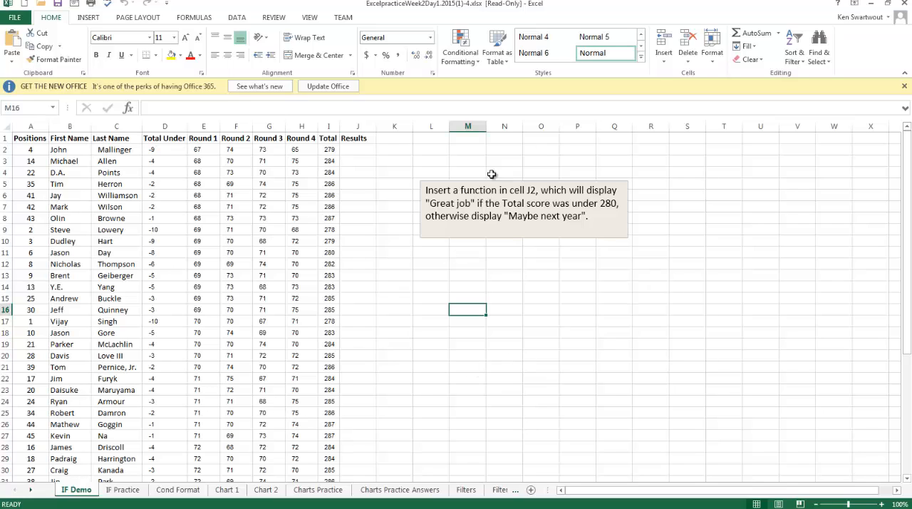
left_click(355, 152)
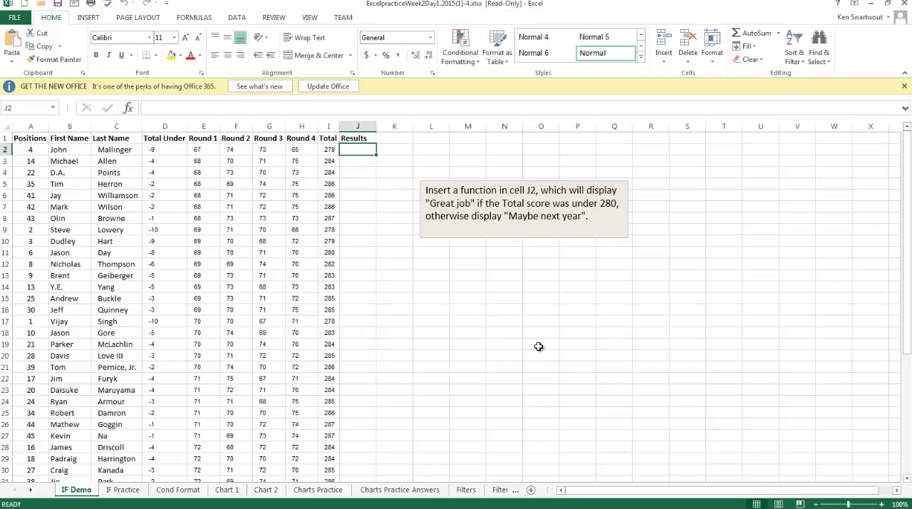
left_click(361, 185)
left_click(355, 150)
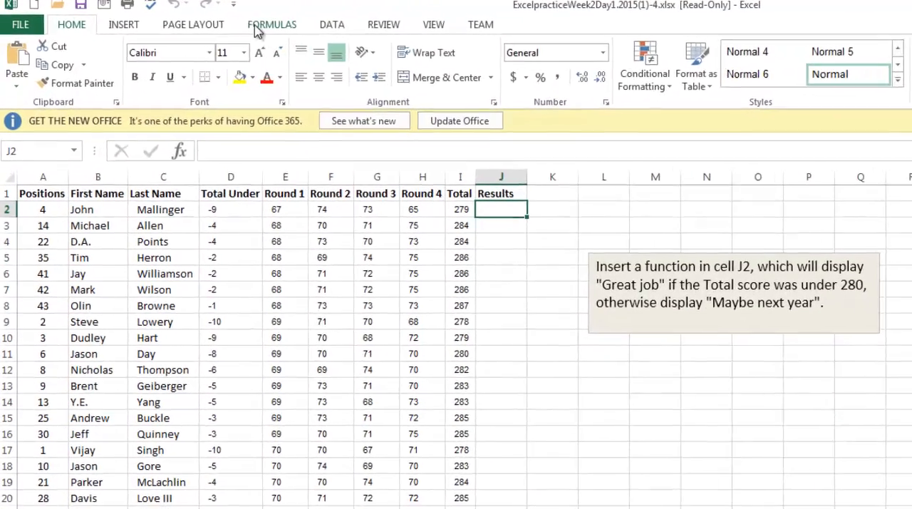
left_click(230, 21)
left_click(162, 64)
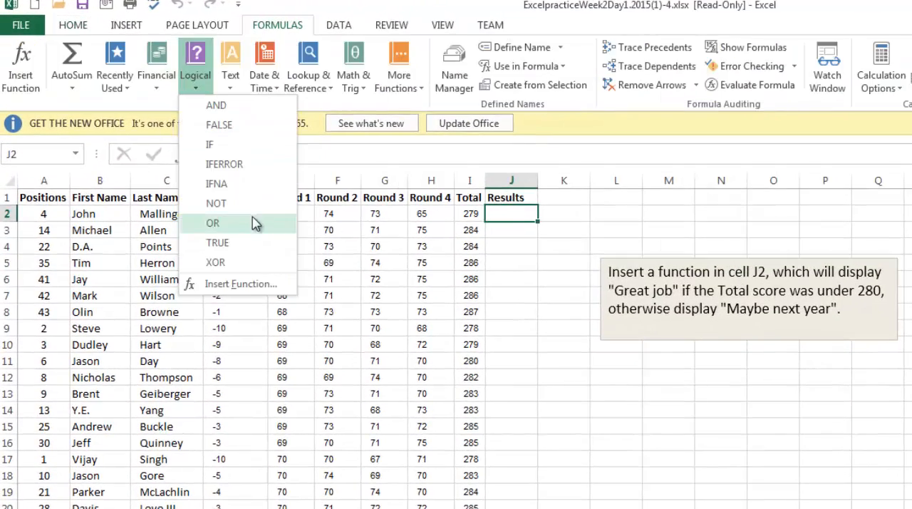
left_click(221, 144)
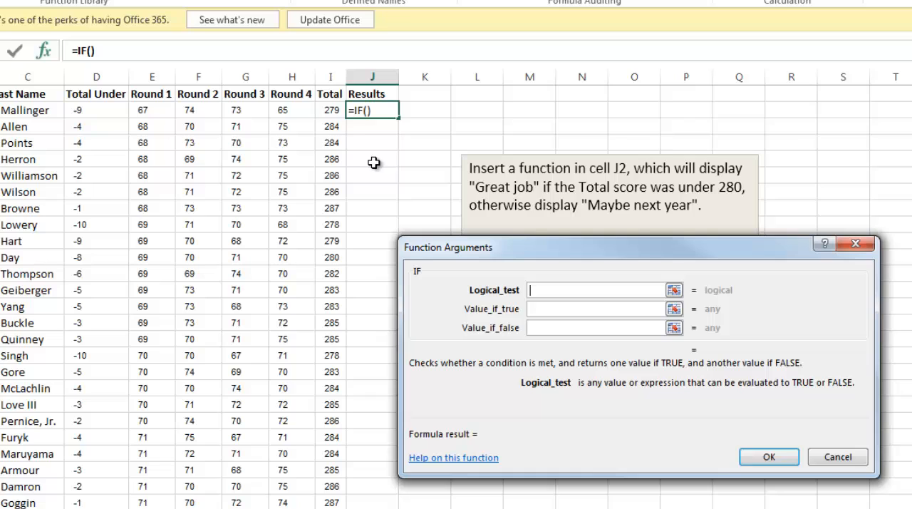
- Set the IF function's logical test to I2<280, referencing the first Total score
left_click(331, 110)
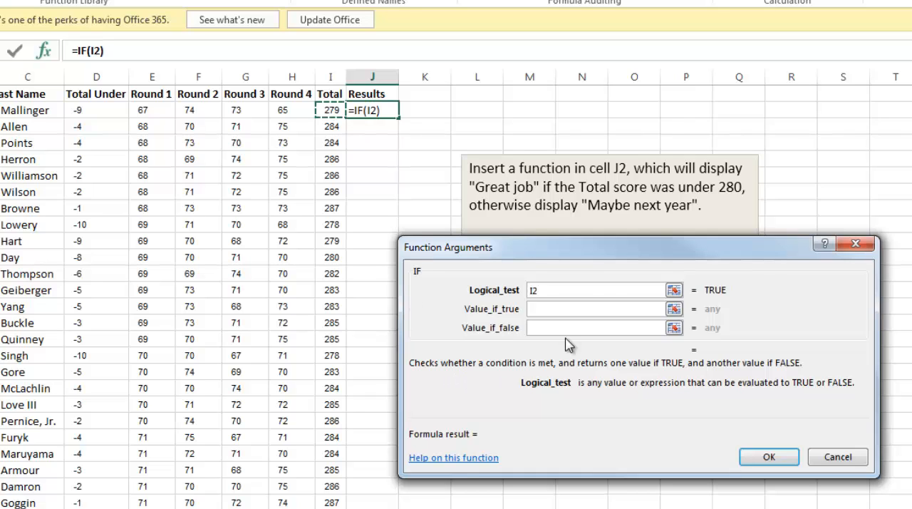
left_click_drag(536, 254, 466, 253)
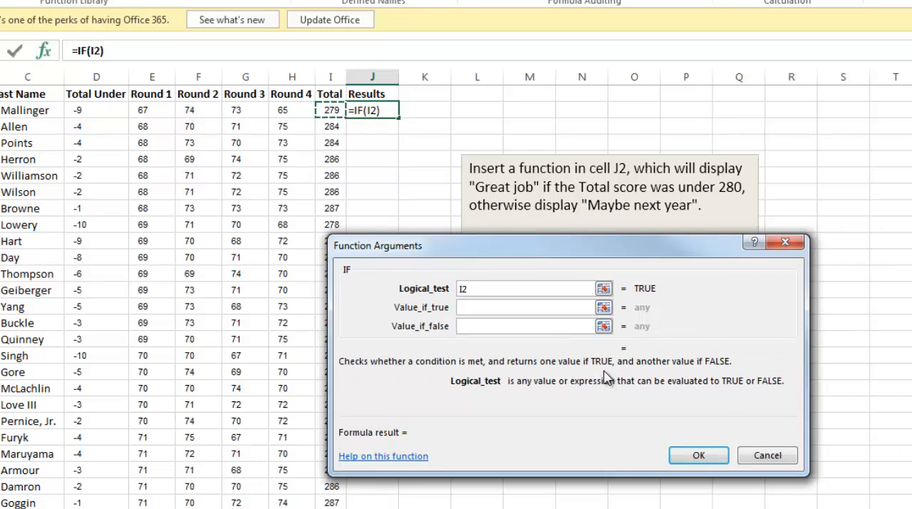
type("<")
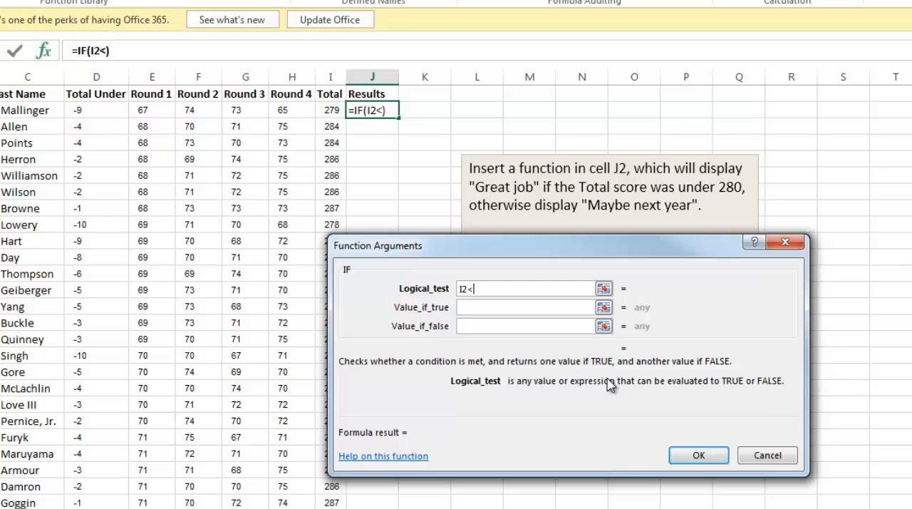
type("280")
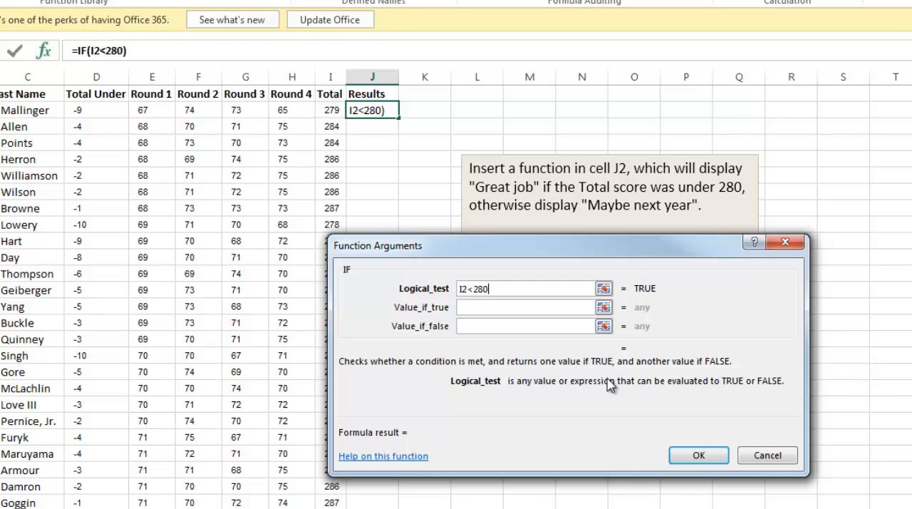
- Set the value if true to "Great Job" and the value if false to "Maybe next year", and accept the function
key("Tab")
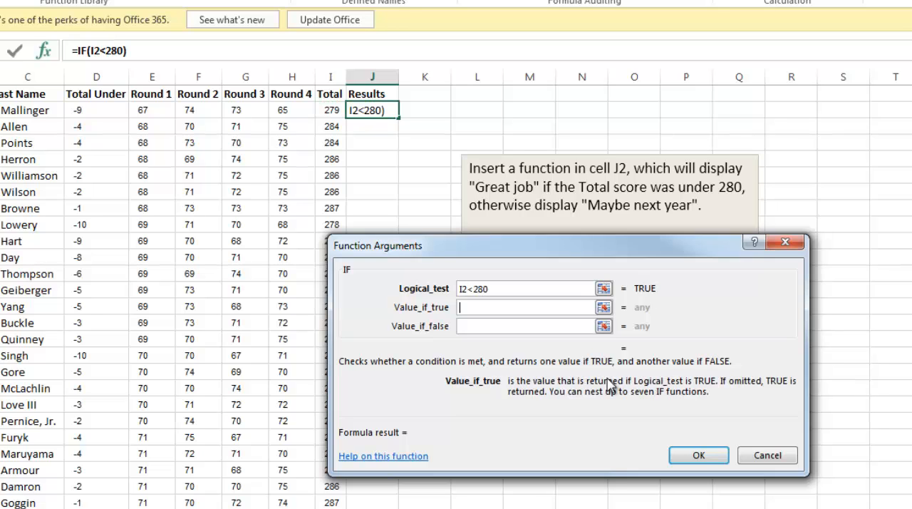
type("Great Job")
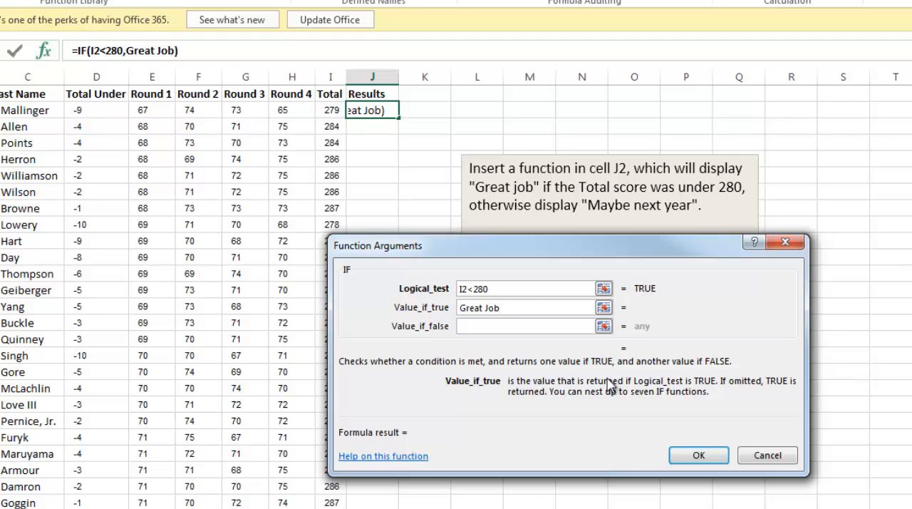
key("Tab")
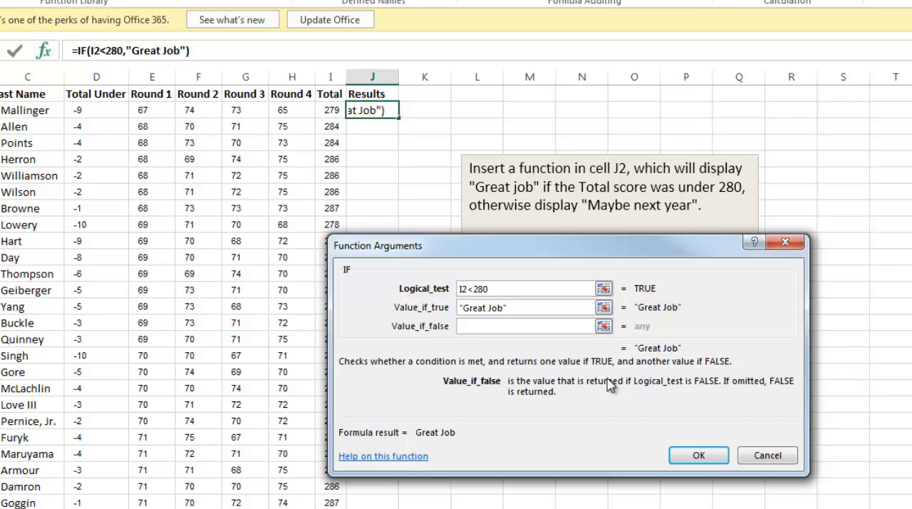
type("M")
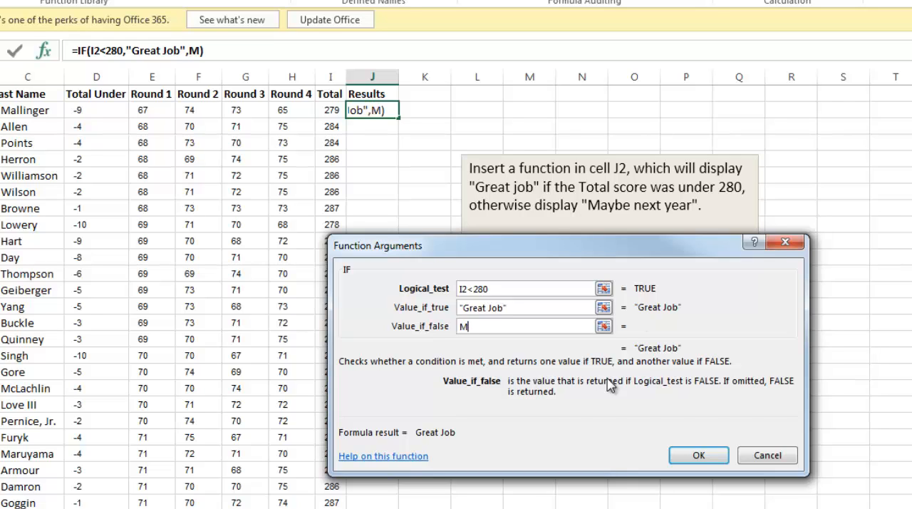
type("aybe")
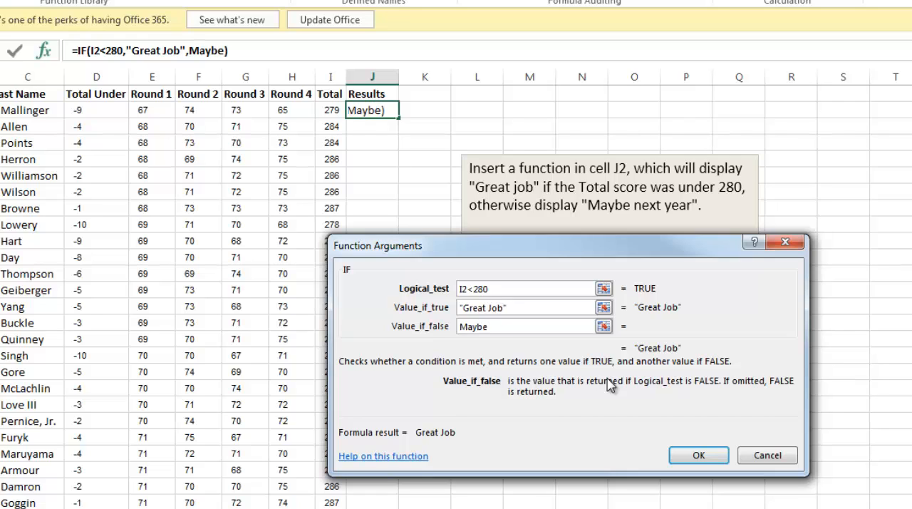
type(" next y")
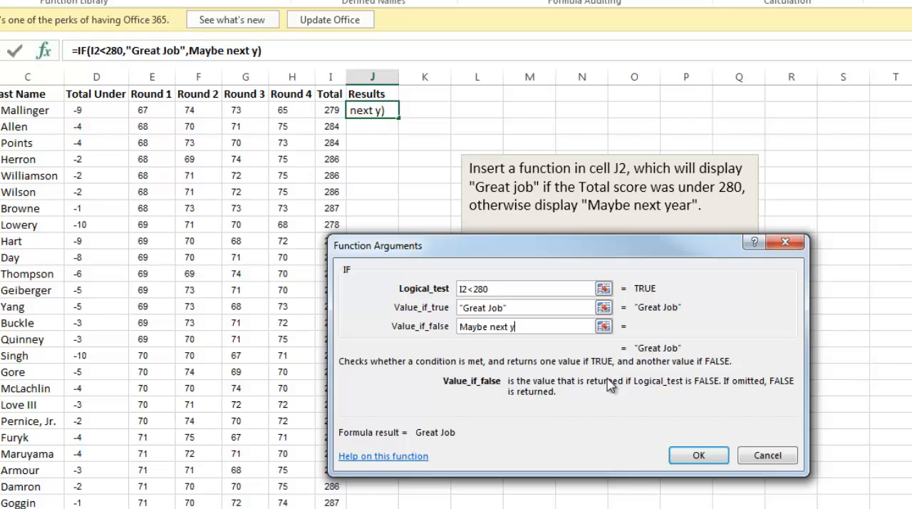
type("ear")
left_click(701, 455)
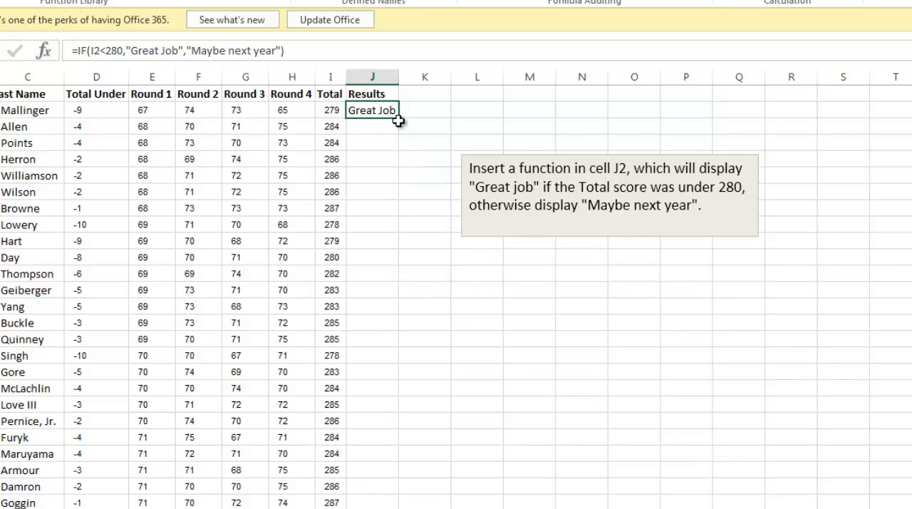
- Fill the J2 formula down the Results column and autofit the width of column J
double_click(400, 119)
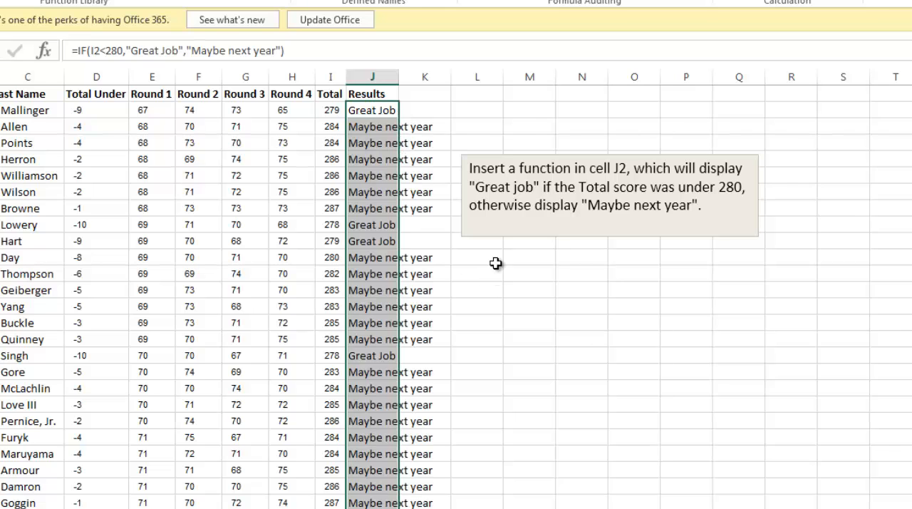
left_click(439, 285)
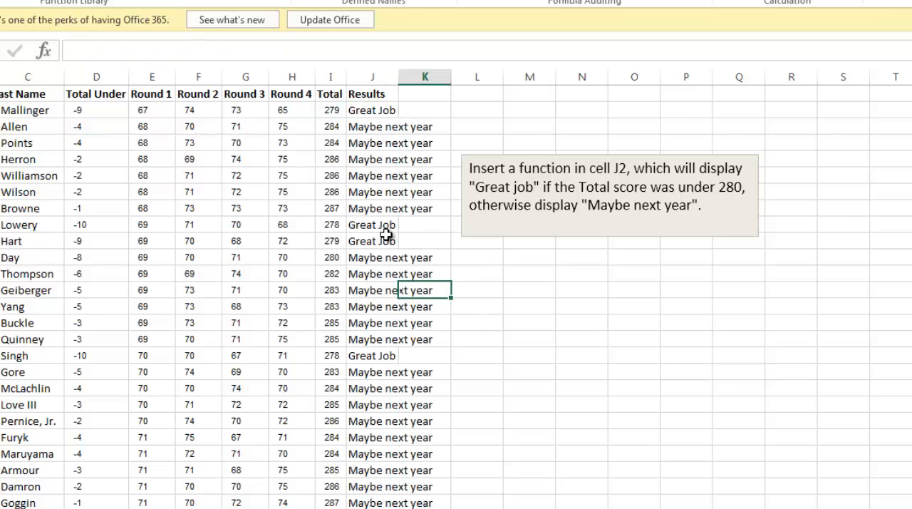
double_click(398, 76)
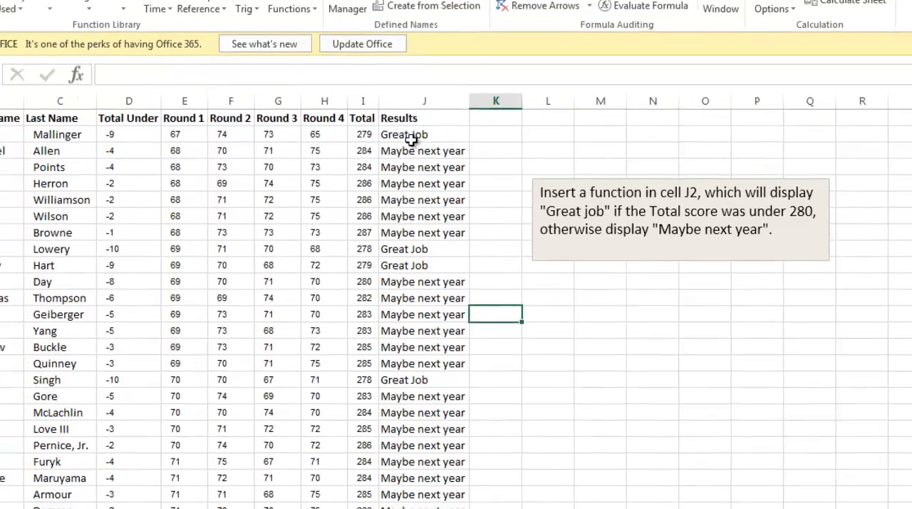
- Reopen the function arguments of cell J2 to review its IF formula, and close them without changes
left_click(412, 141)
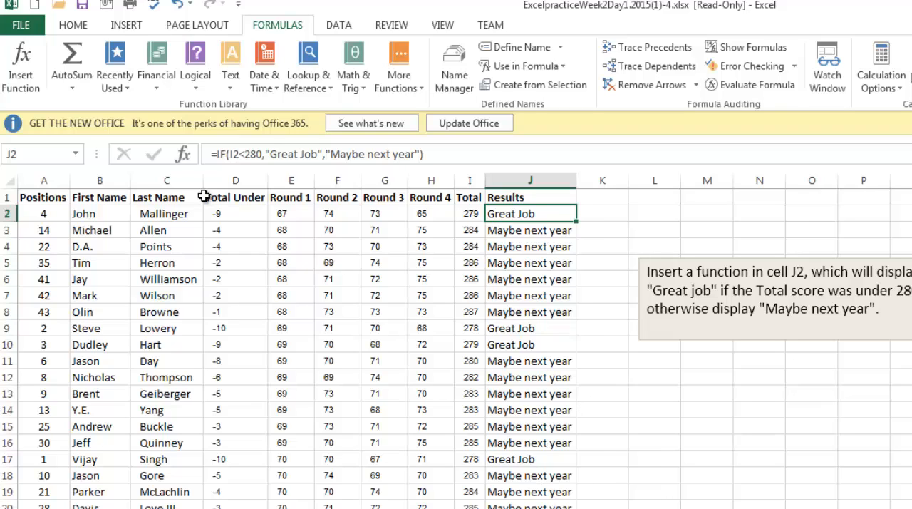
left_click(184, 155)
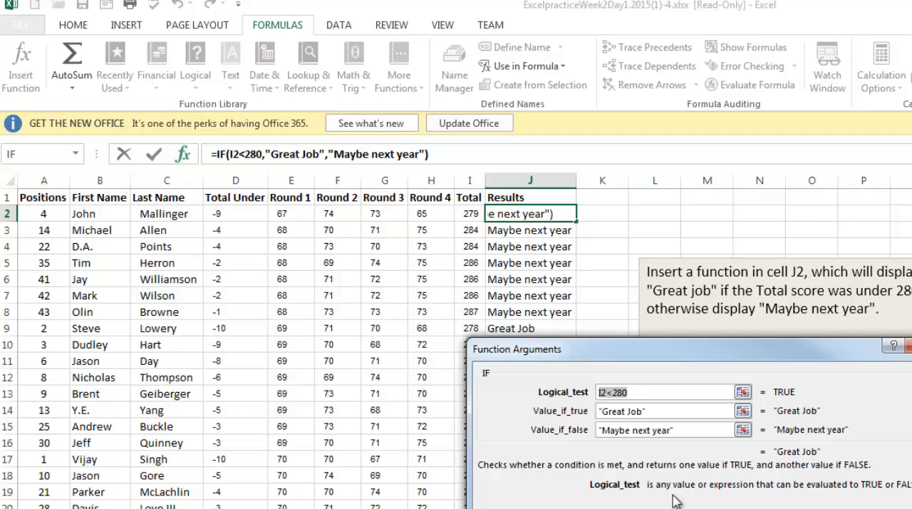
key("Return")
left_click(582, 362)
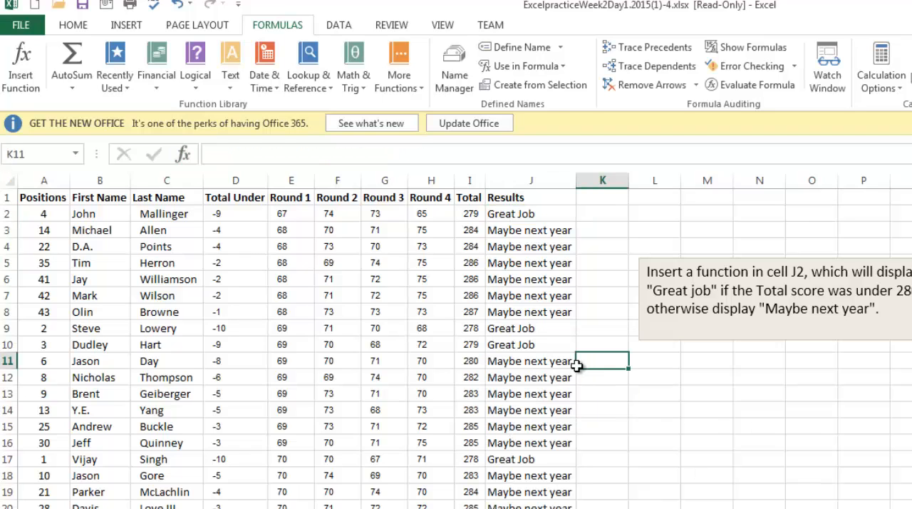
left_click(526, 228)
left_click(531, 215)
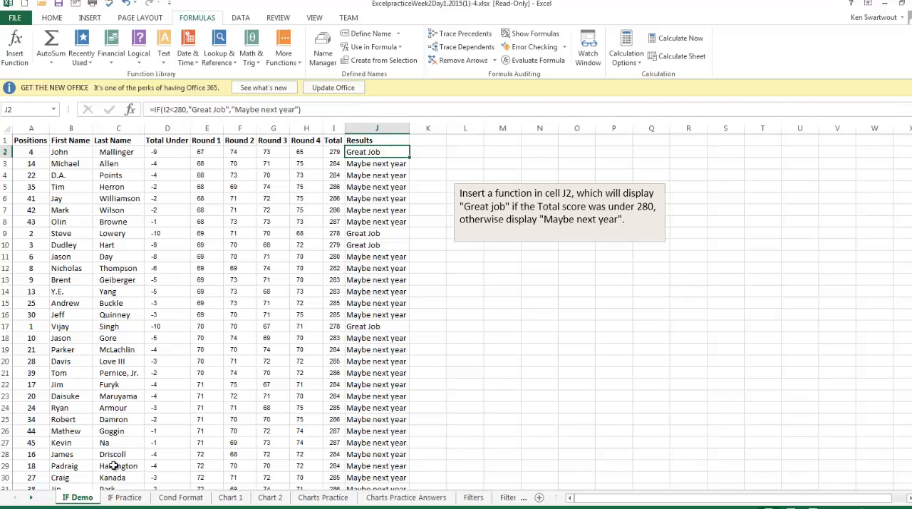
- Insert a logical IF function in cell D2 of the IF Practice sheet
left_click(120, 497)
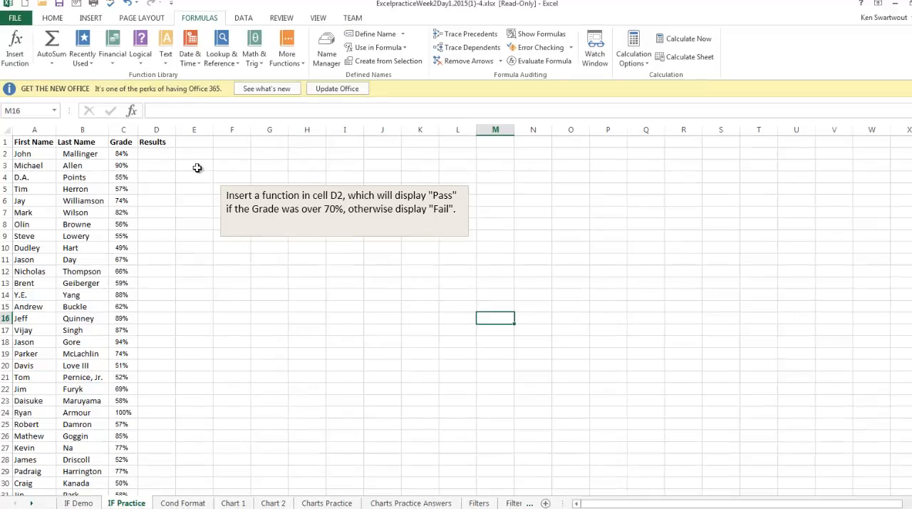
left_click(155, 152)
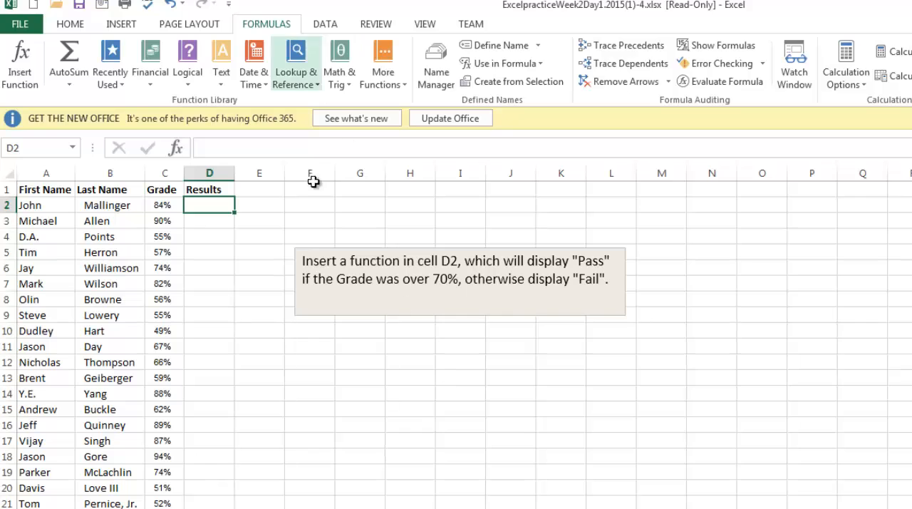
left_click(188, 80)
left_click(214, 139)
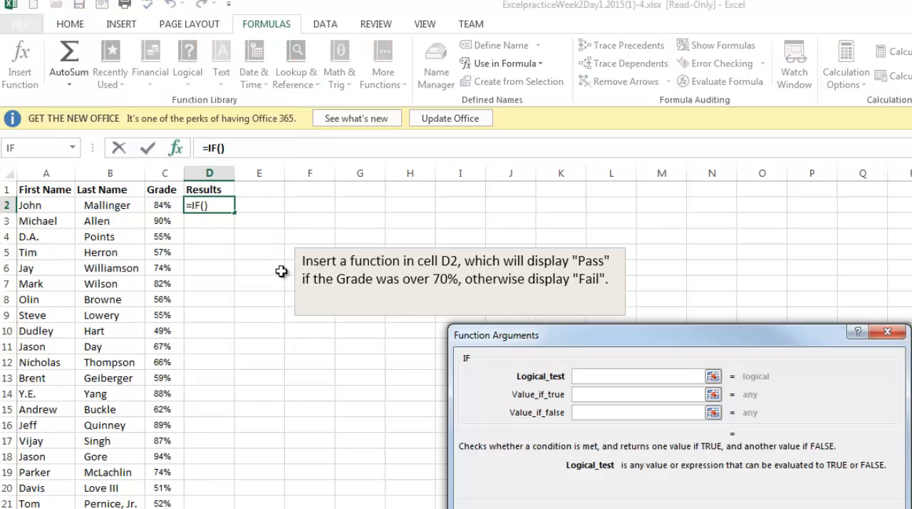
- Set the IF function's logical test to C2>70%, referencing the first Grade
left_click(168, 209)
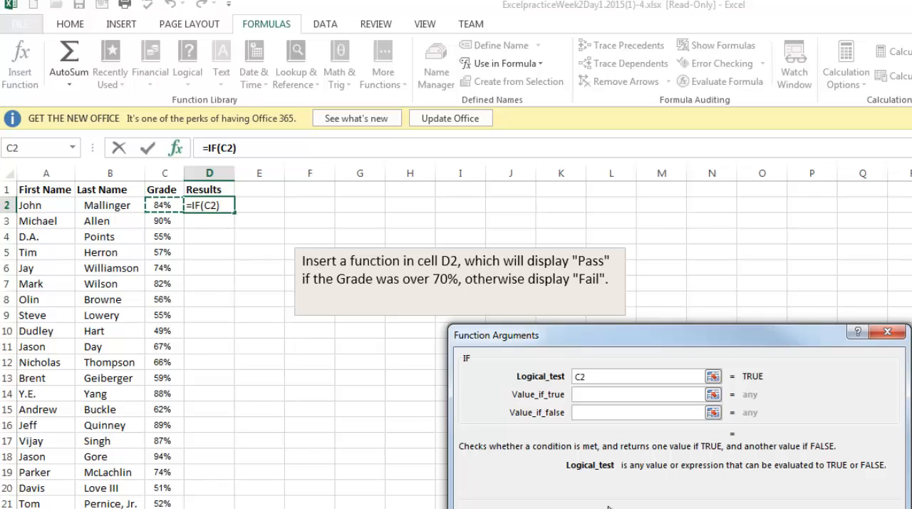
type(">70%")
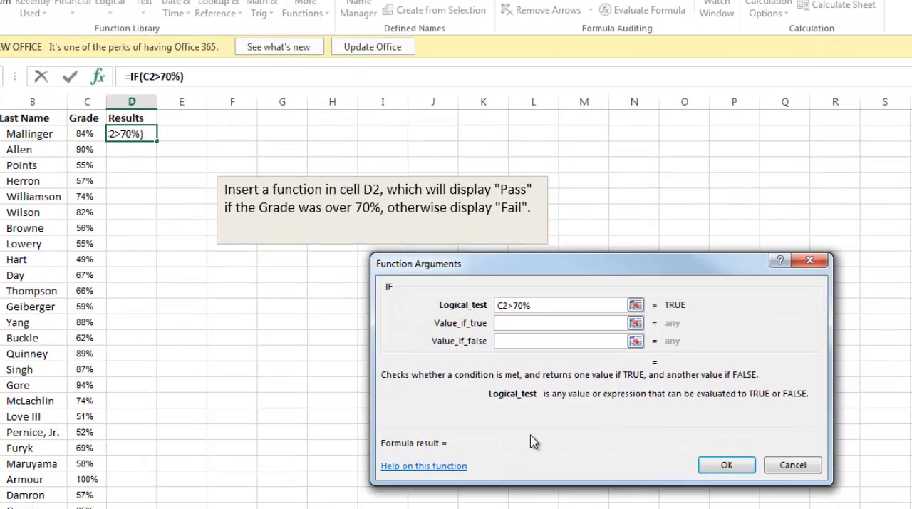
- Complete the IF function with "Pass" if true and "Fail" if false, and fill it down the Results column
key("Tab")
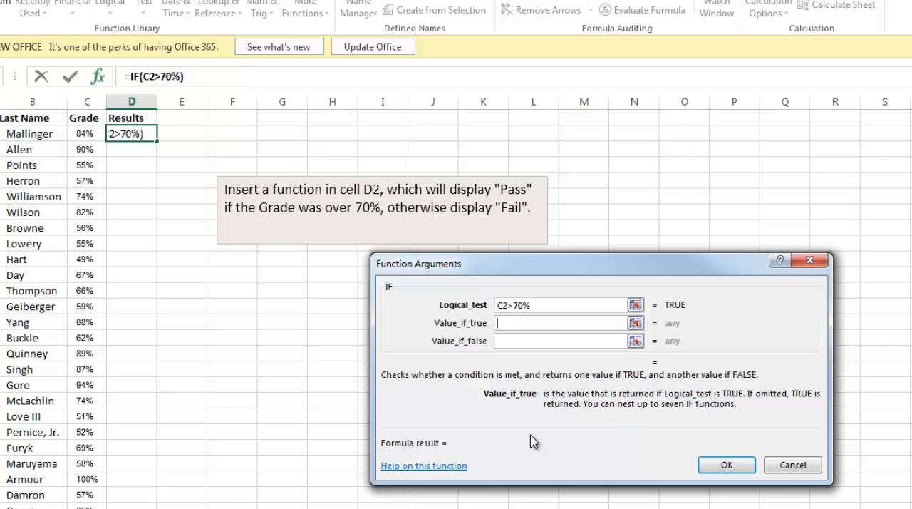
type("Pass")
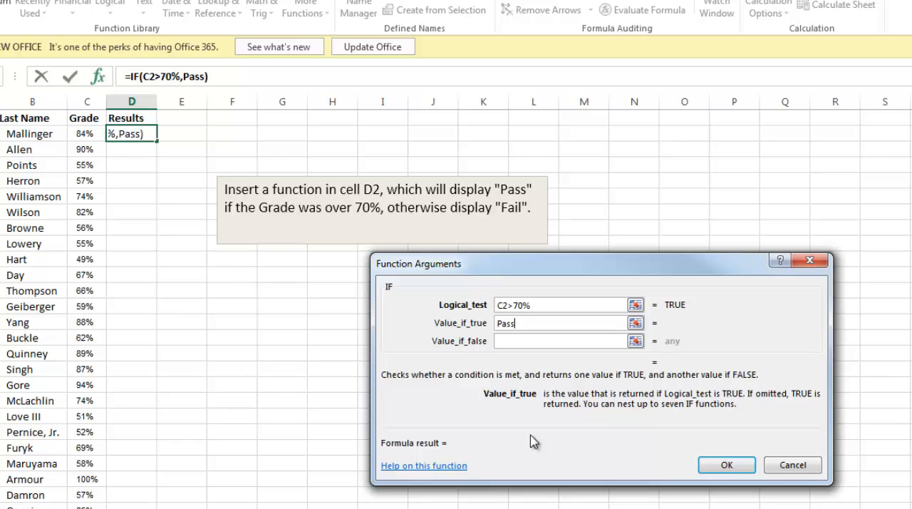
key("Tab")
type("Fail")
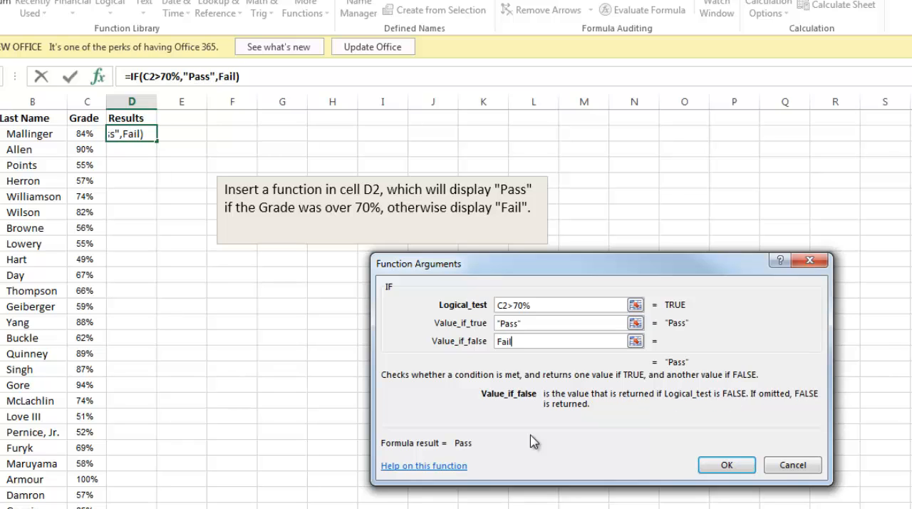
left_click(723, 464)
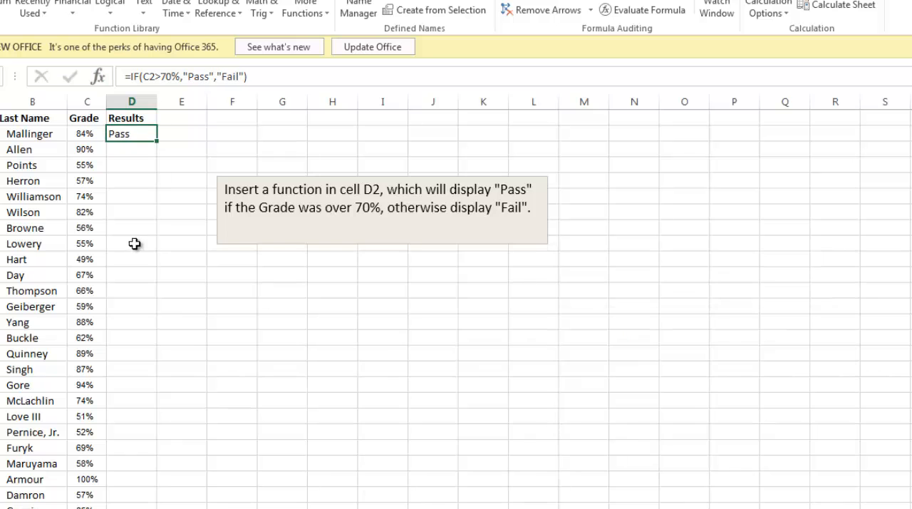
double_click(157, 141)
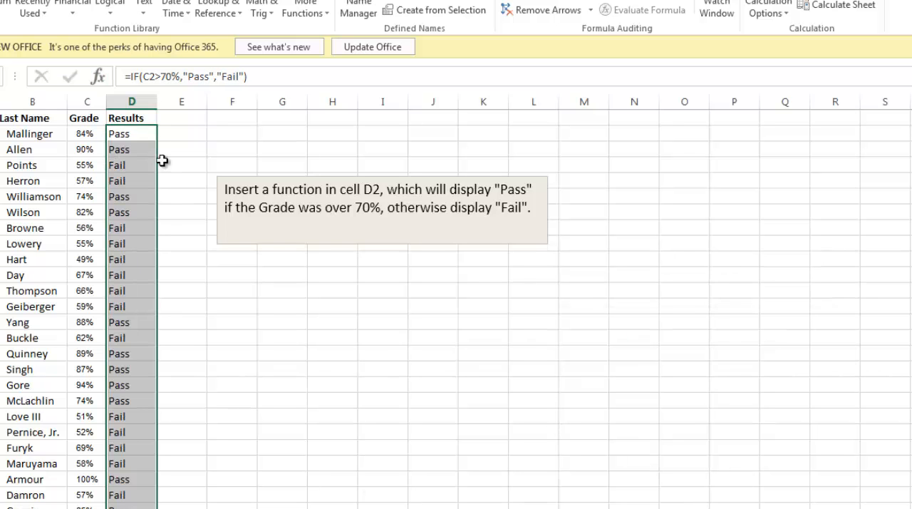
left_click(125, 165)
left_click_drag(100, 136, 147, 373)
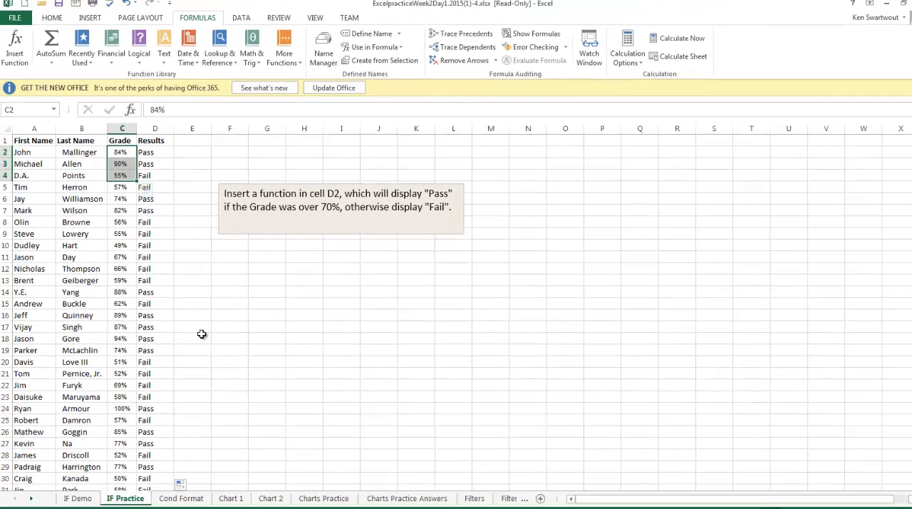
left_click(218, 319)
left_click(215, 359)
left_click(147, 152)
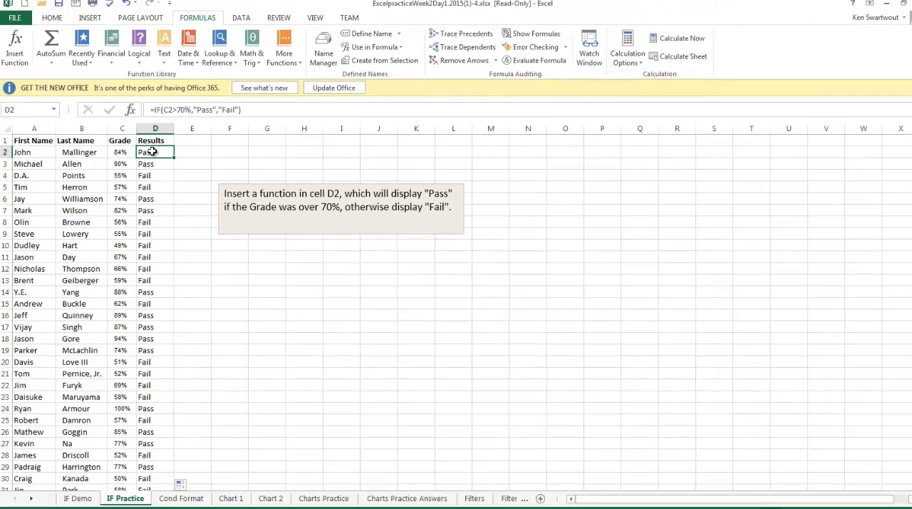
left_click(117, 152)
mouse_move(134, 153)
left_mouse_down()
mouse_move(146, 152)
mouse_move(140, 259)
left_mouse_up()
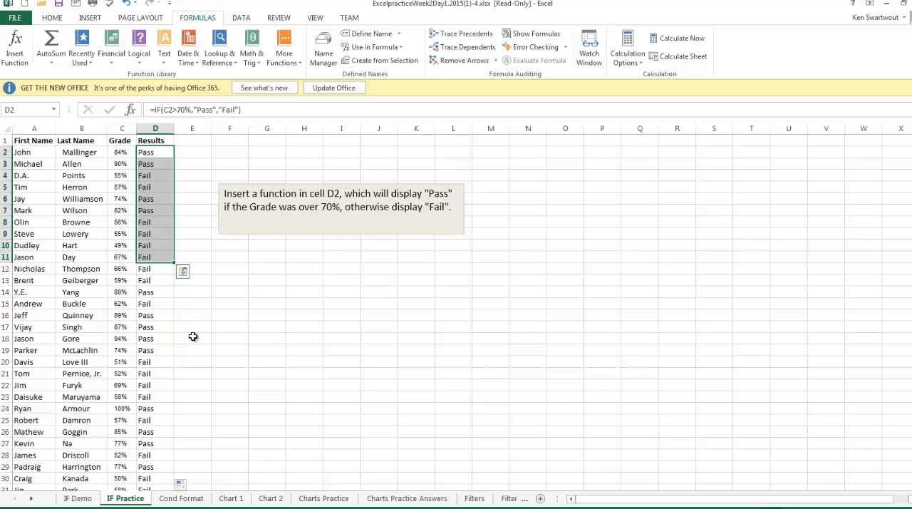
- Review the function arguments of the IF formula in cell D2, and close them without changes
left_click(201, 156)
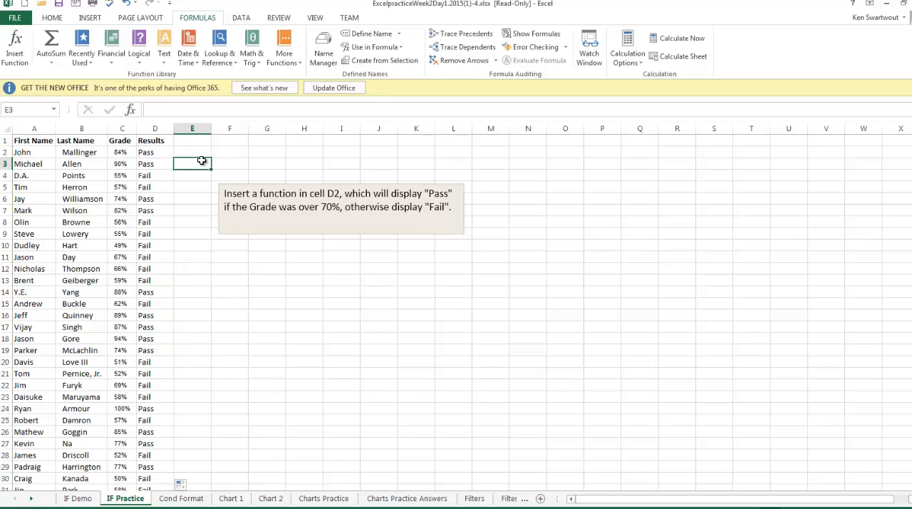
left_click(158, 152)
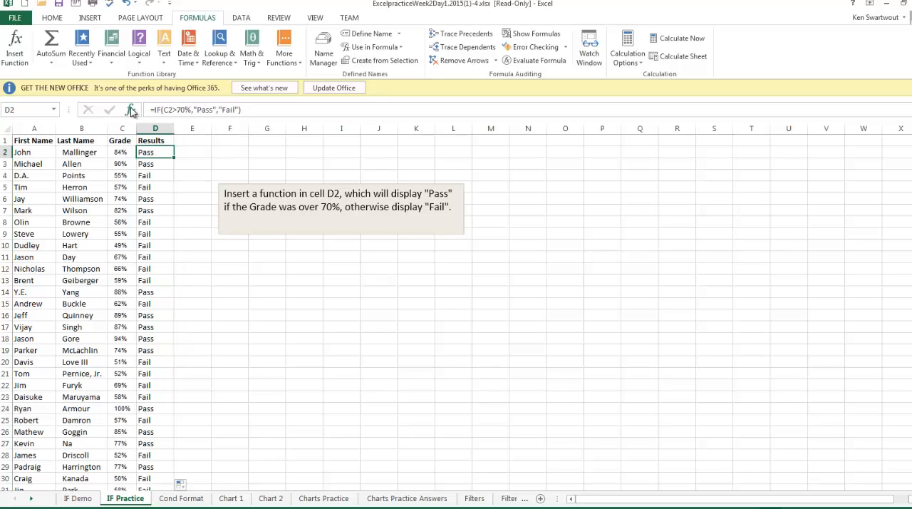
left_click(131, 110)
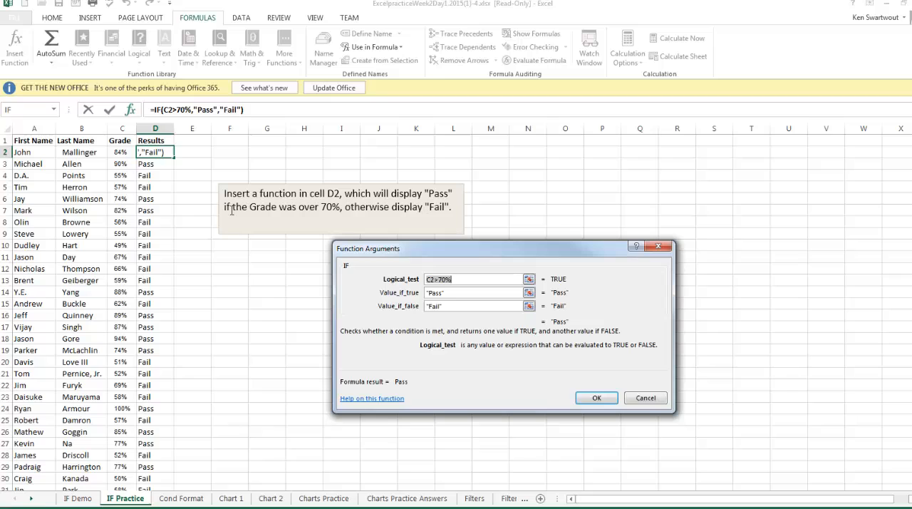
left_click(645, 397)
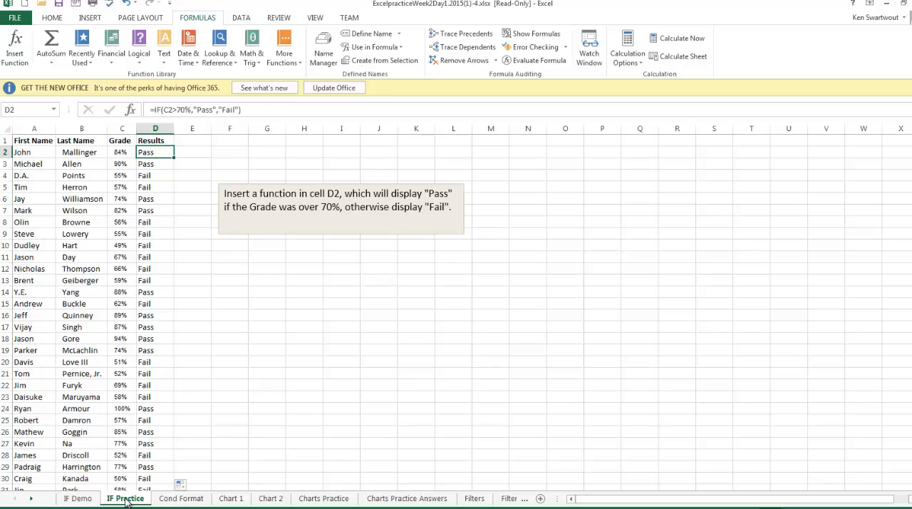
- Open the Cond Format sheet and look over the summary cells E4:E7 for the highest, lowest, average and total values
left_click(204, 502)
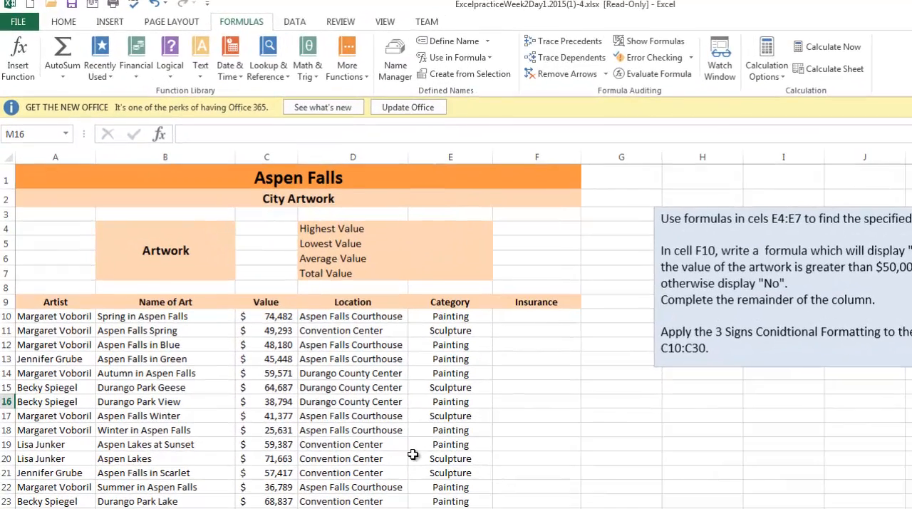
left_click(413, 455)
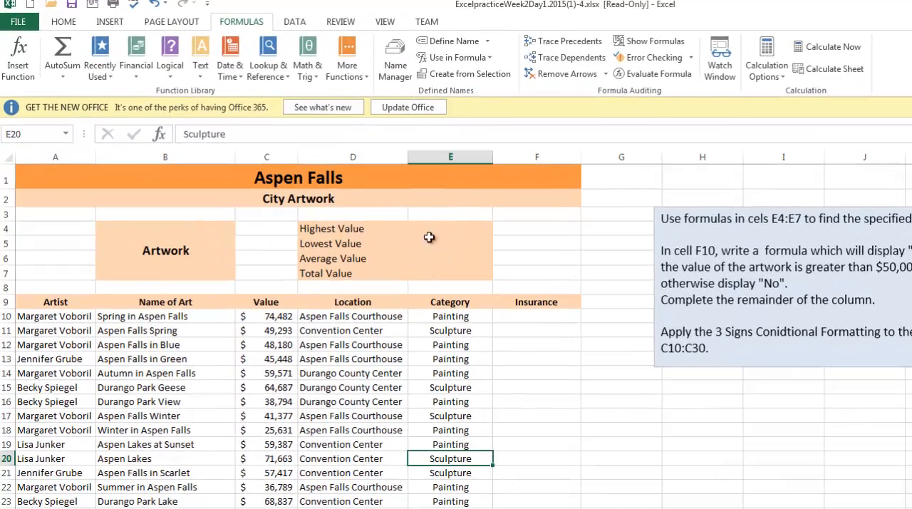
left_click(419, 241)
left_click_drag(435, 289, 438, 273)
left_click(439, 259)
left_click(445, 228)
left_click(438, 244)
left_click(439, 255)
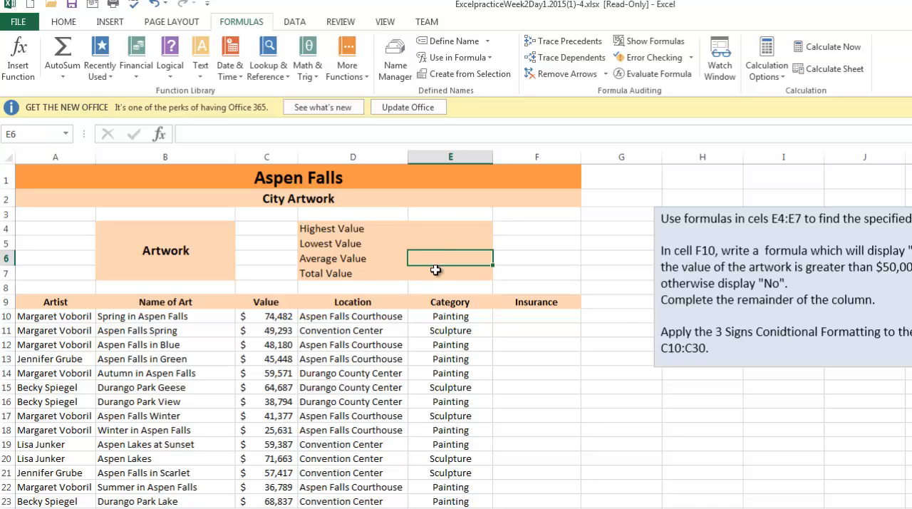
left_click(438, 273)
left_click(436, 228)
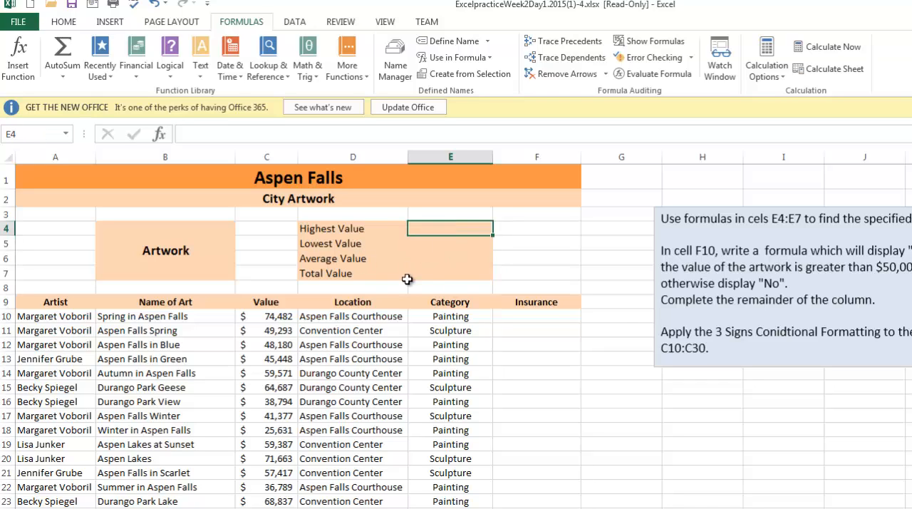
left_click(61, 21)
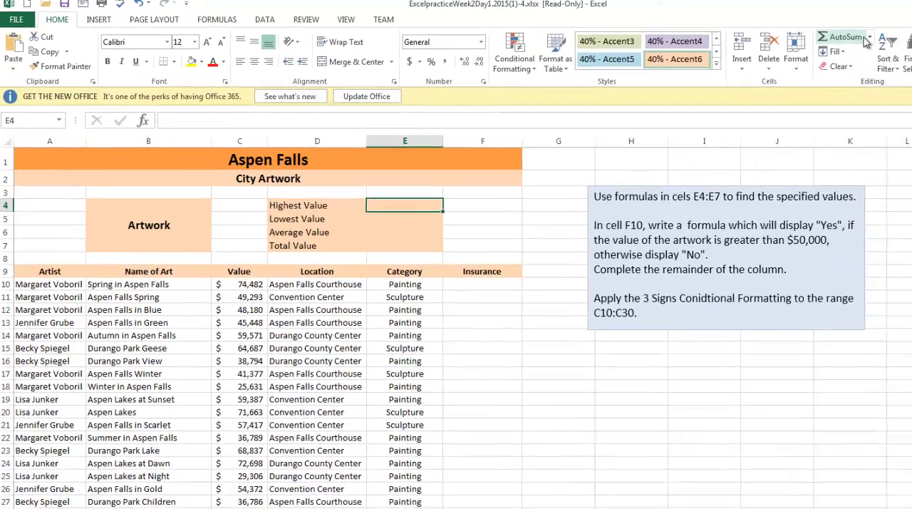
left_click(911, 41)
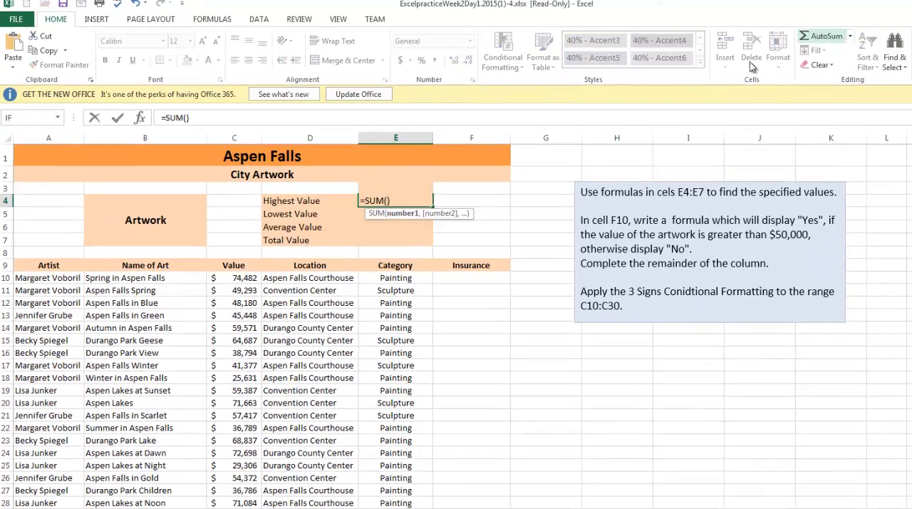
key("Escape")
left_click(445, 288)
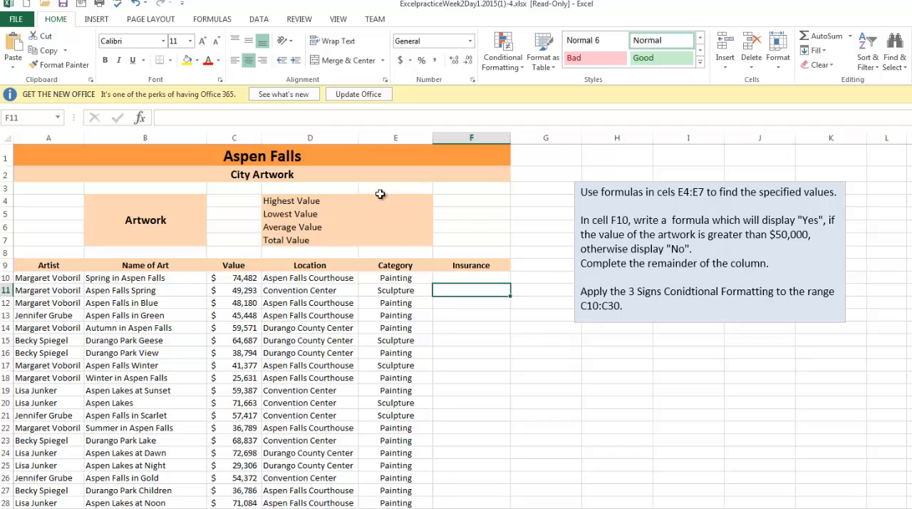
- Insert a MAX function over C10:C30 in cell E4 for the Highest Value
left_click(399, 202)
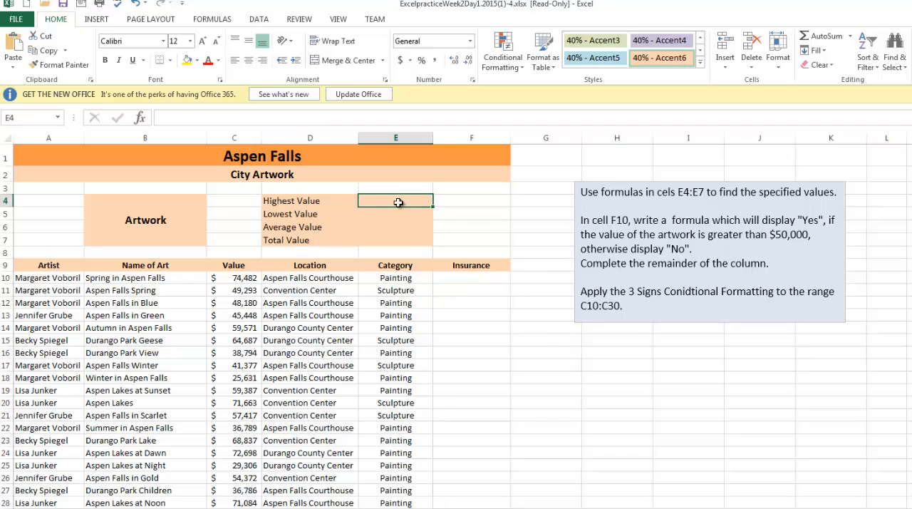
left_click(850, 35)
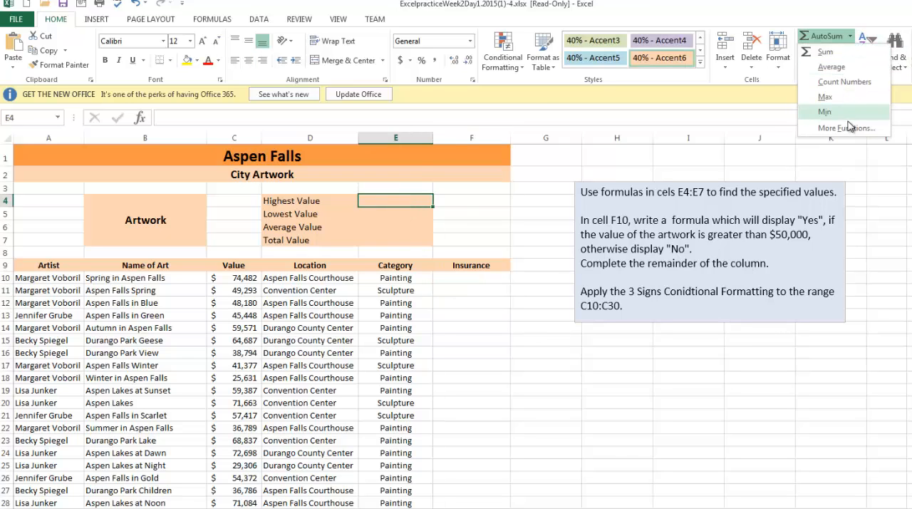
left_click(839, 98)
left_click_drag(237, 280, 249, 499)
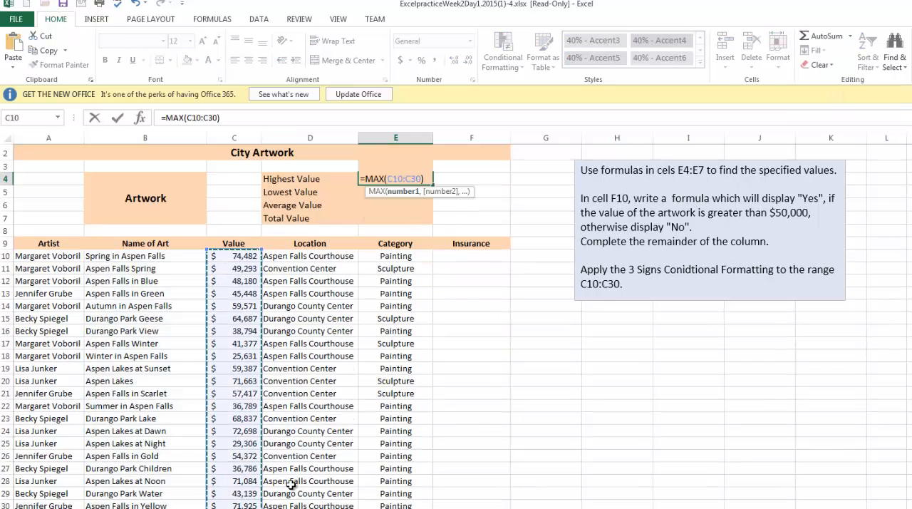
scroll(393, 258, "up", 1)
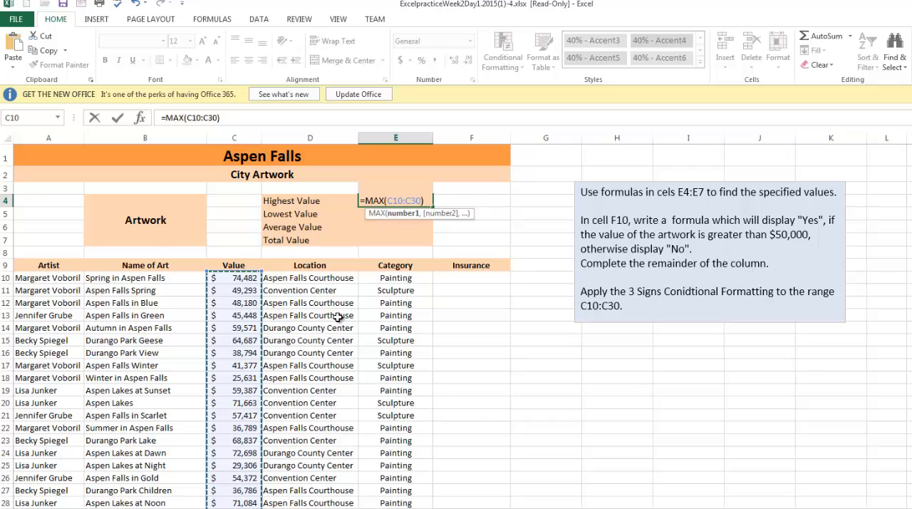
key("Return")
- Insert a MIN function over C10:C30 in cell E5 for the Lowest Value
left_click(850, 36)
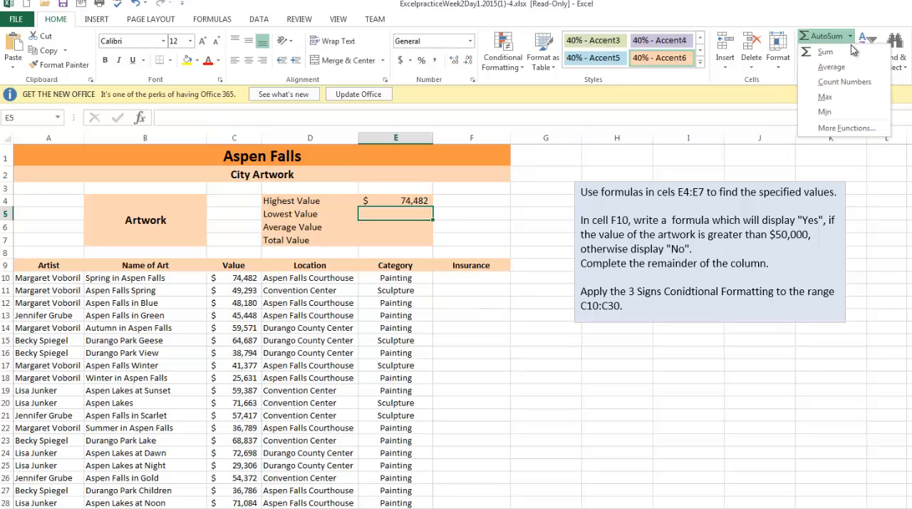
left_click(824, 112)
left_click_drag(242, 278, 235, 503)
key("Return")
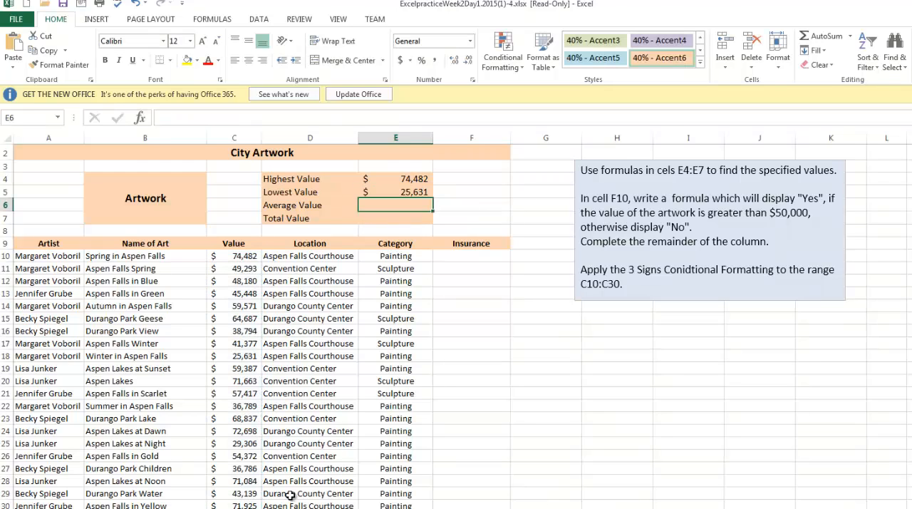
- Insert an AVERAGE function over C10:C30 in cell E6 for the Average Value
scroll(306, 474, "up", 1)
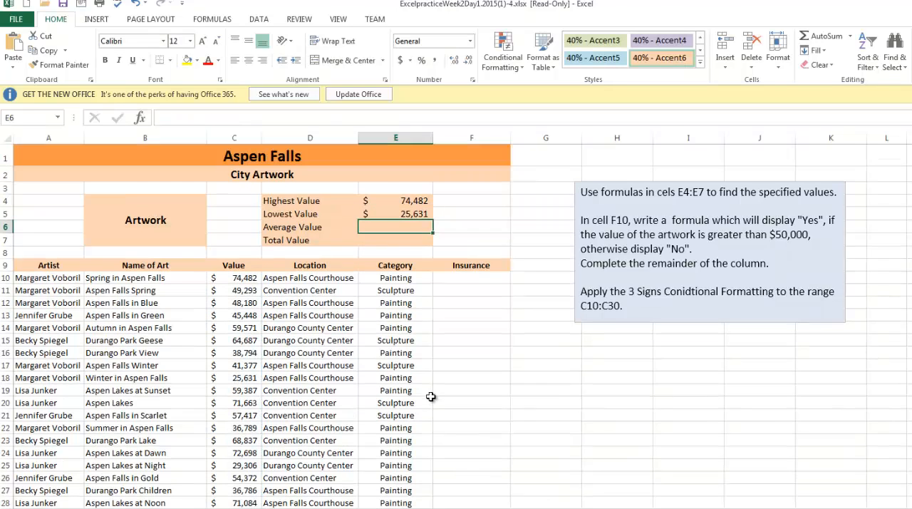
left_click(850, 37)
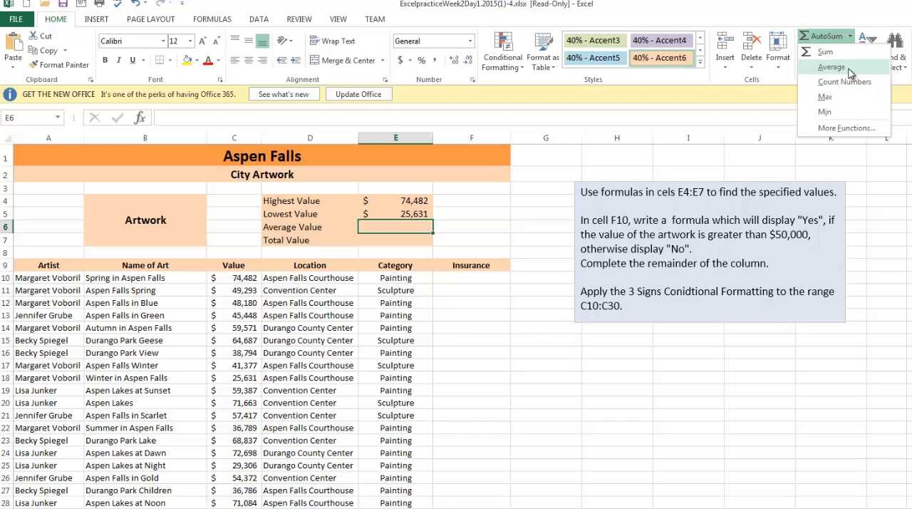
left_click(834, 65)
left_click_drag(239, 278, 235, 507)
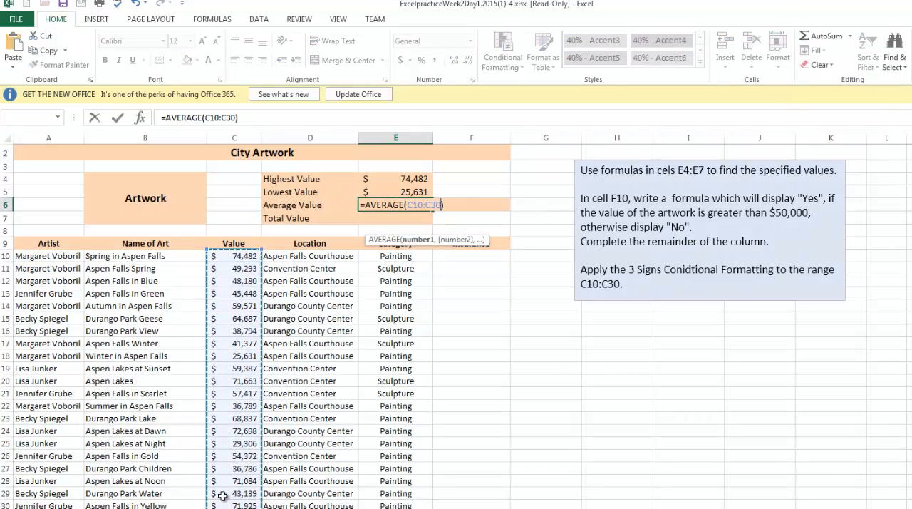
key("Return")
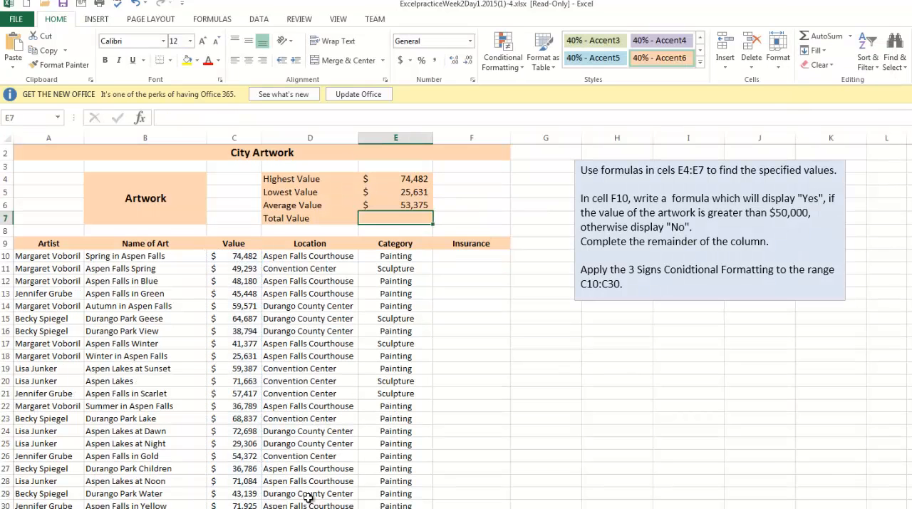
- Insert a SUM function over C10:C30 in cell E7 for the Total Value
scroll(400, 425, "up", 1)
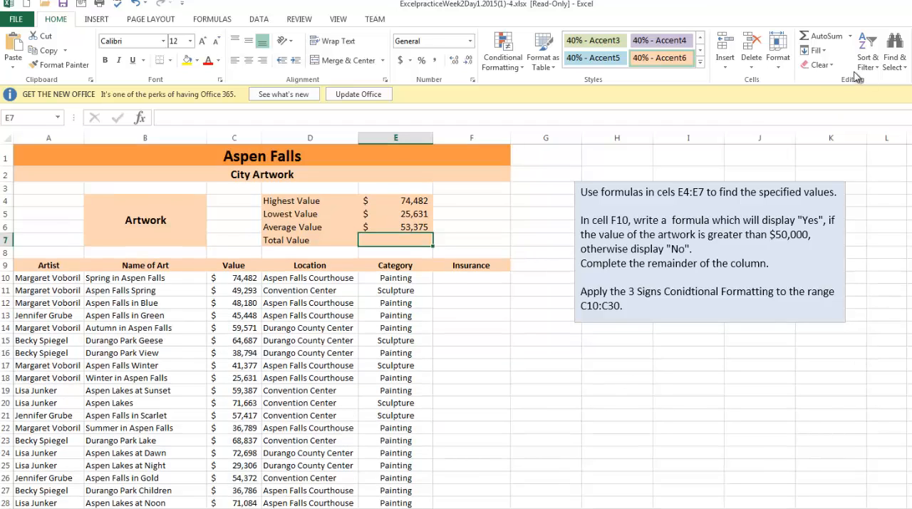
left_click(851, 37)
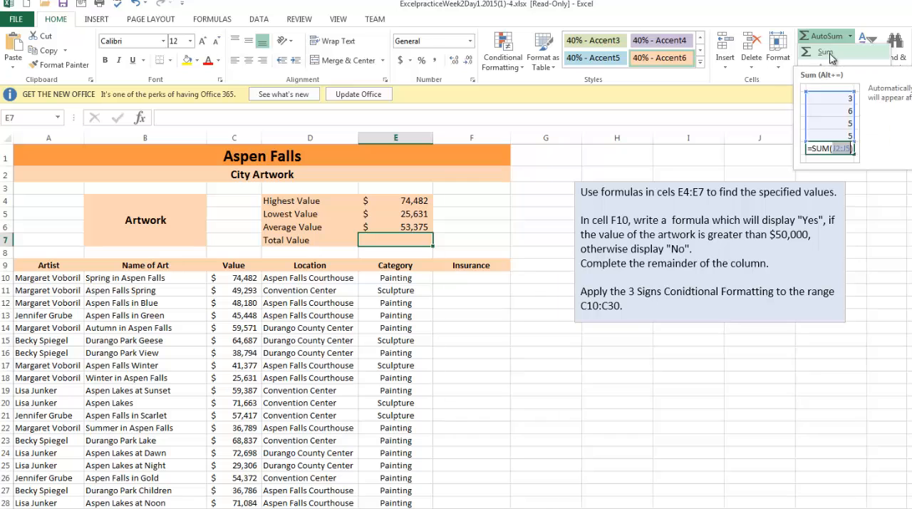
left_click(826, 53)
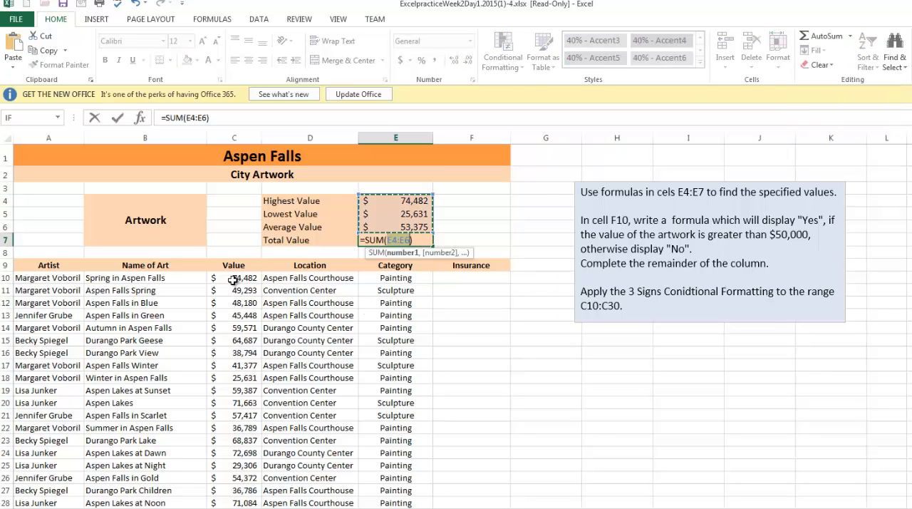
left_click_drag(229, 279, 229, 505)
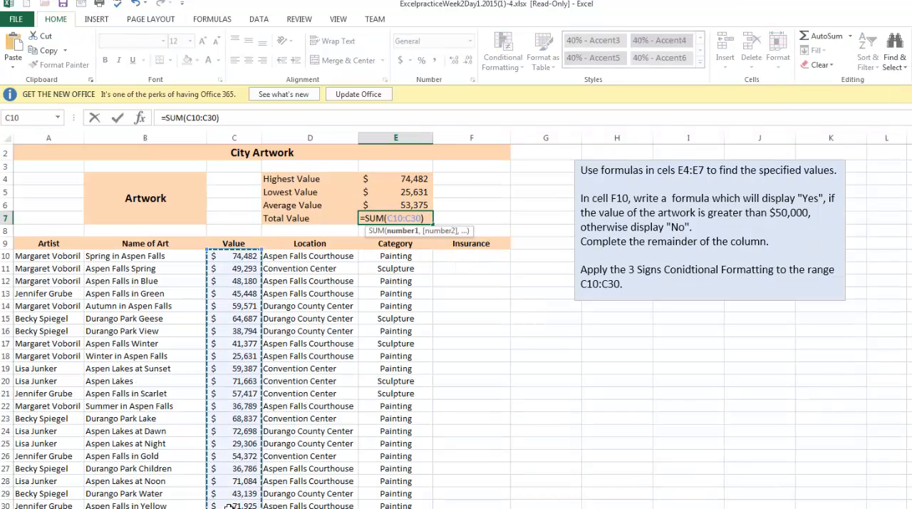
key("Return")
- Review the Insurance formula instructions and insert a logical IF function in cell F10
scroll(306, 467, "up", 1)
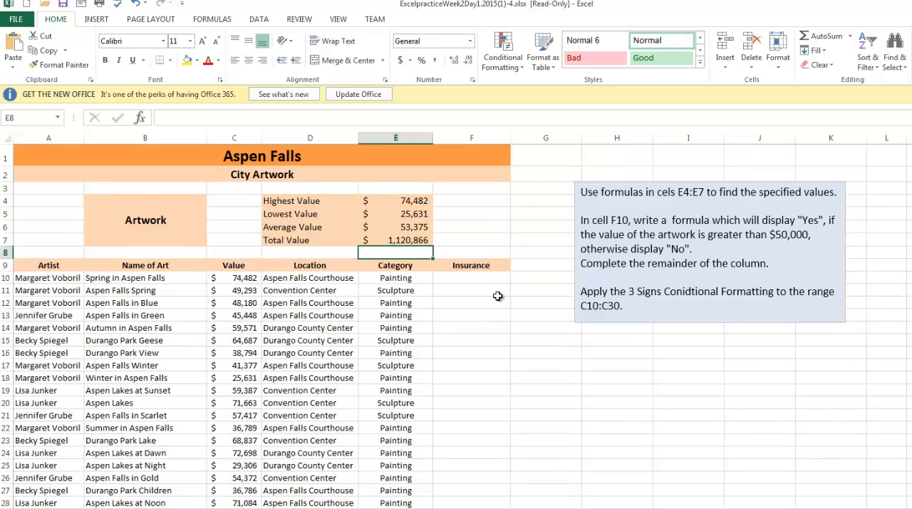
left_click_drag(643, 225, 770, 265)
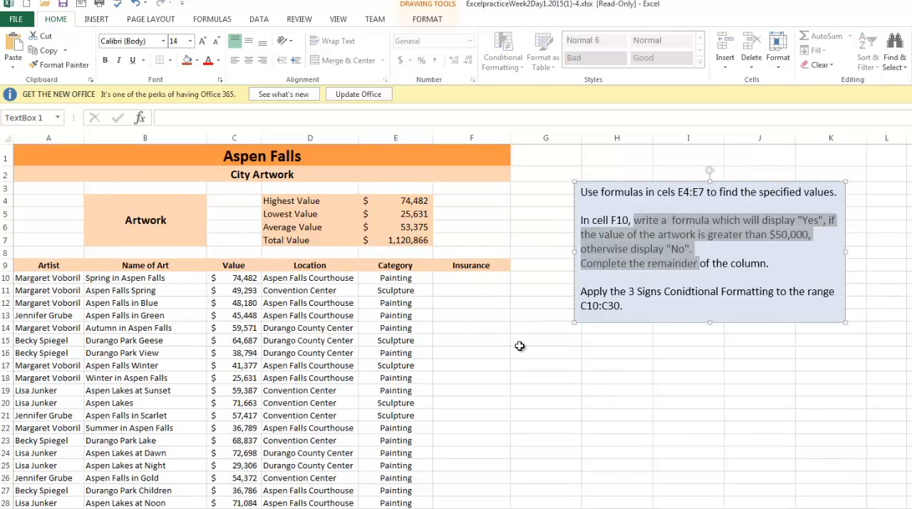
left_click(467, 279)
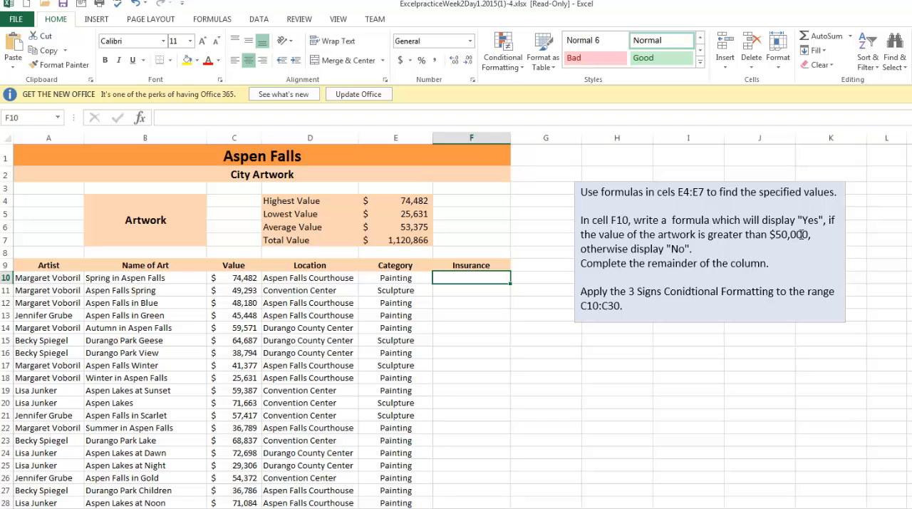
left_click(485, 329)
left_click(473, 281)
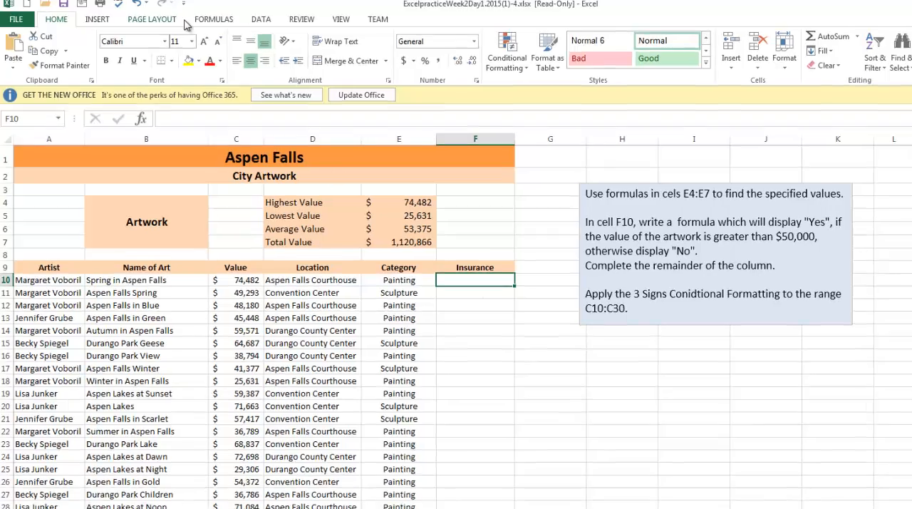
left_click(212, 19)
left_click(184, 68)
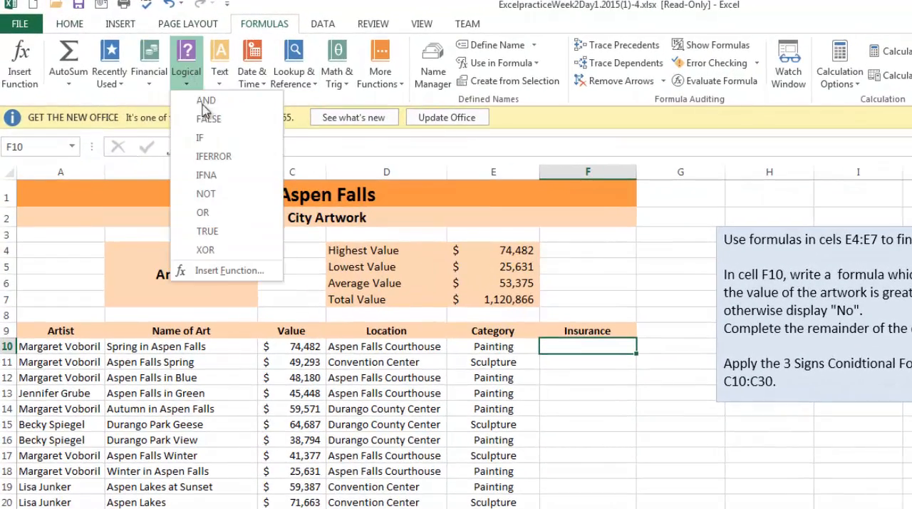
left_click(208, 141)
- Set the IF function's logical test to C10>50000, referencing the first artwork's Value
left_click(321, 345)
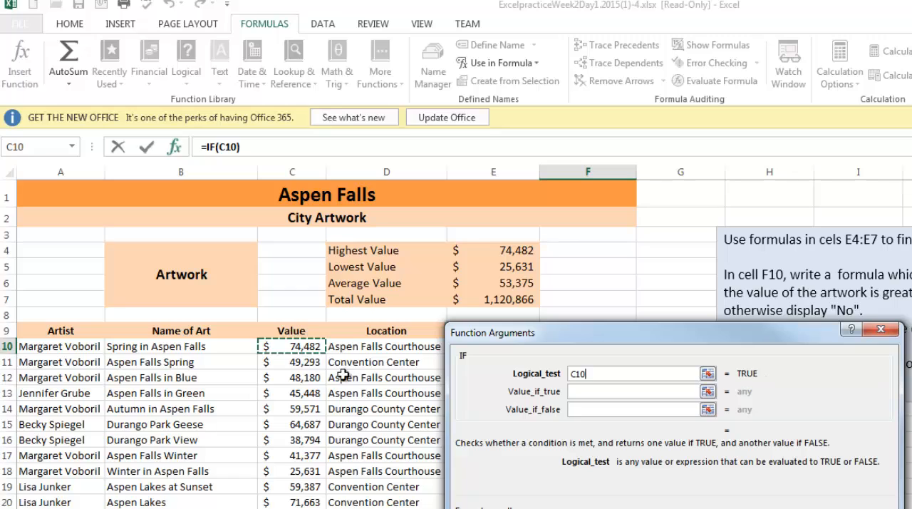
type(">50")
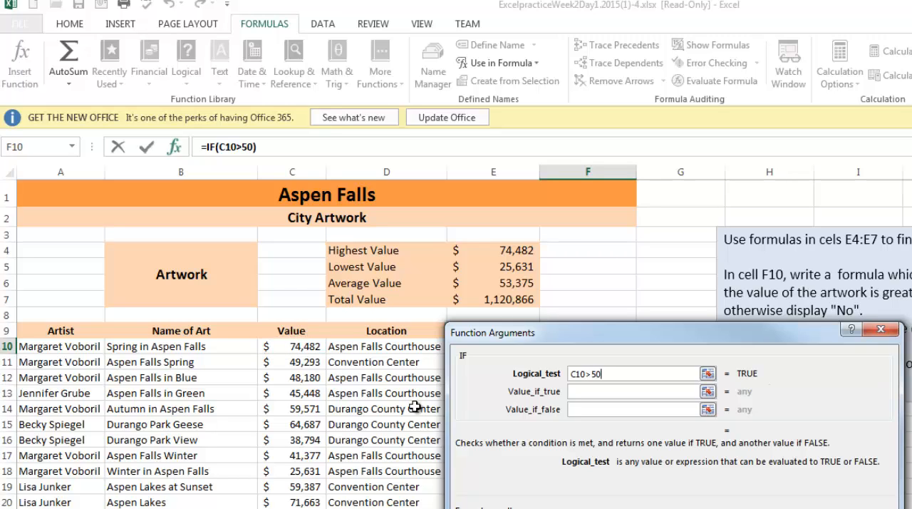
type("000")
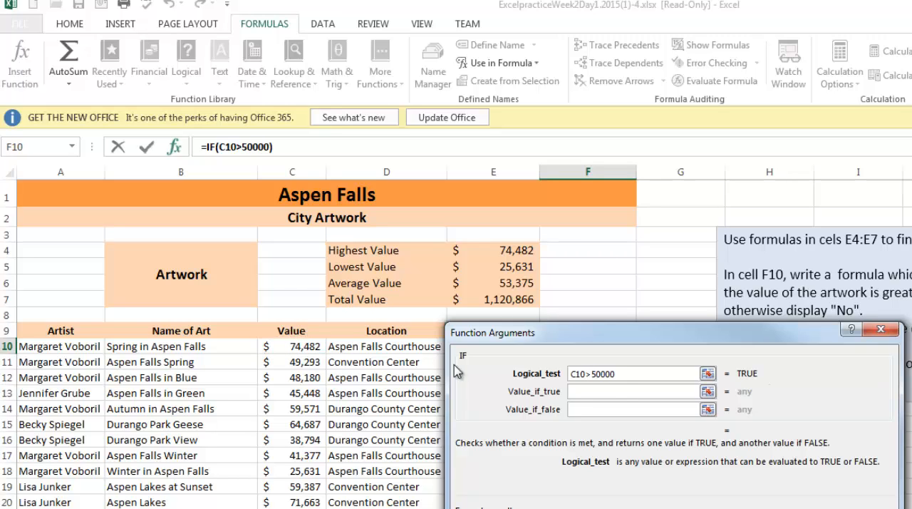
- Complete the IF function in F10 to return "Yes" when the test is true and "No" when it is false
left_click(618, 390)
type("Yes")
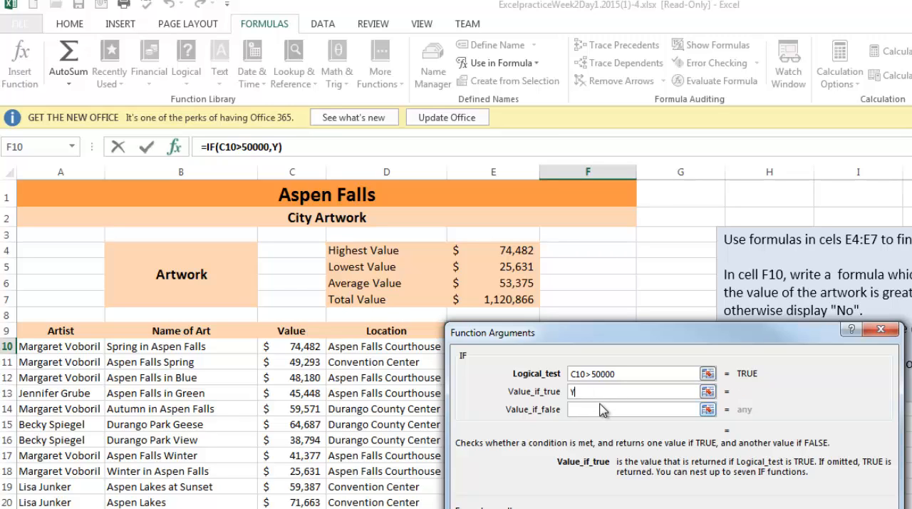
left_click(602, 410)
type("No")
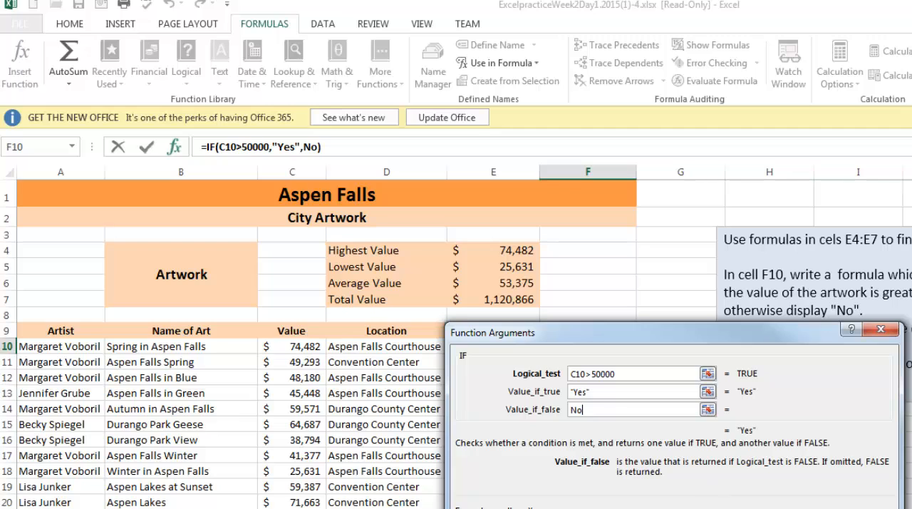
key("Return")
- Fill the F10 IF formula down the rest of the Insurance column and spot-check several copied cells
left_click(314, 346)
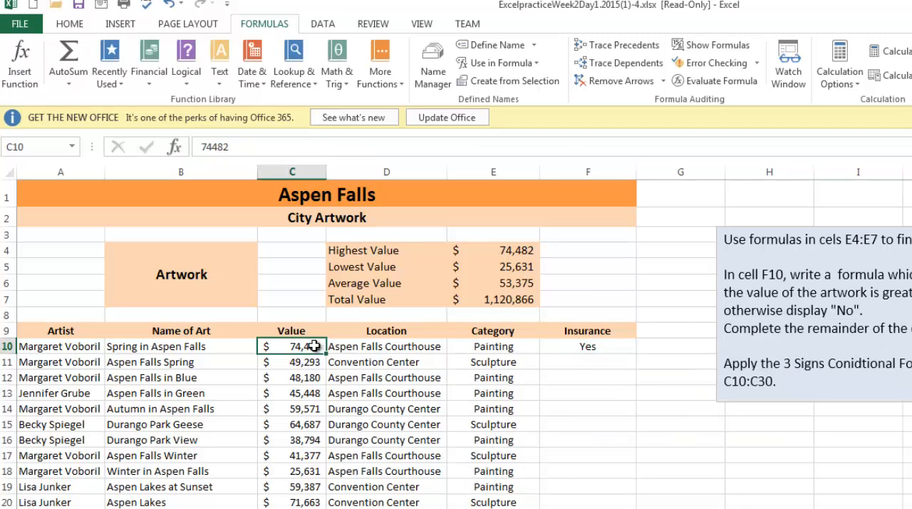
left_click(578, 346)
double_click(635, 353)
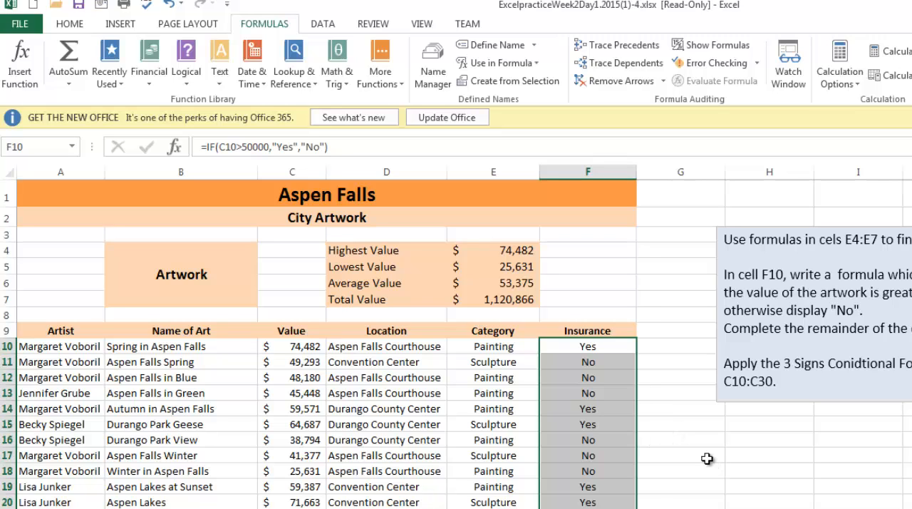
left_click(606, 396)
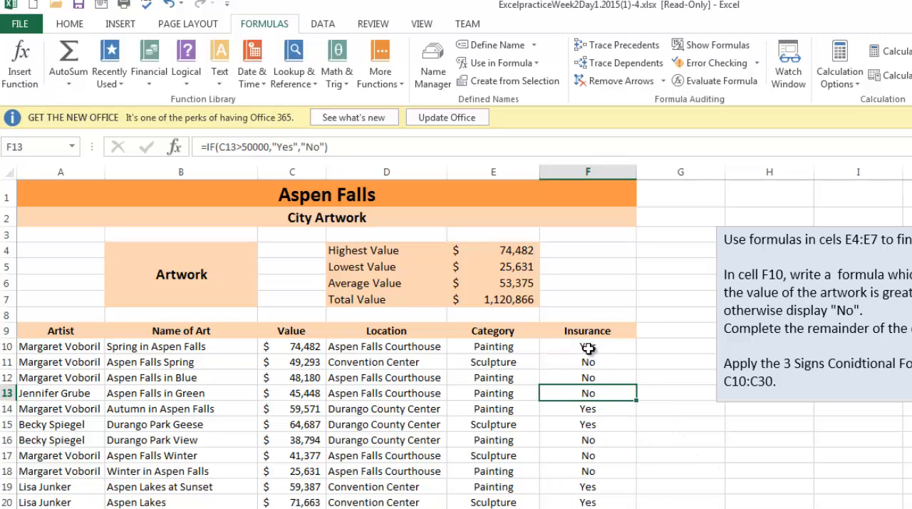
left_click_drag(589, 348, 629, 363)
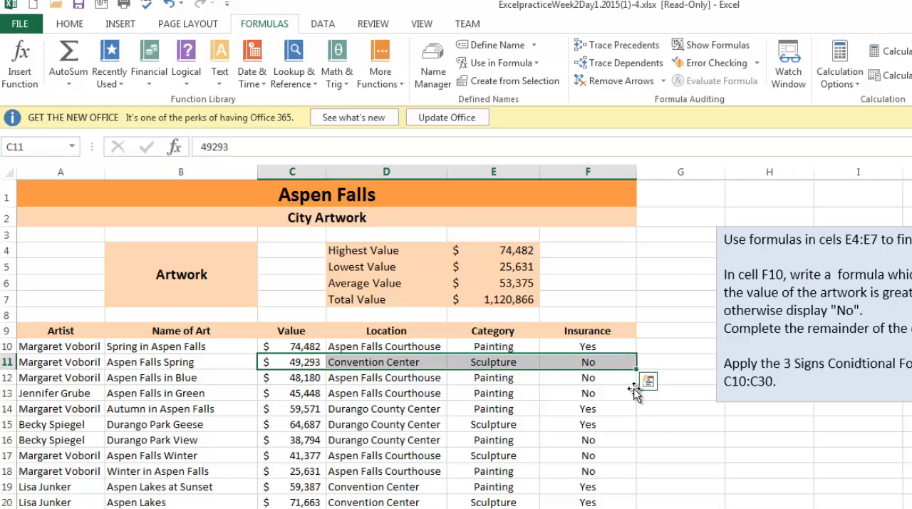
left_click(588, 487)
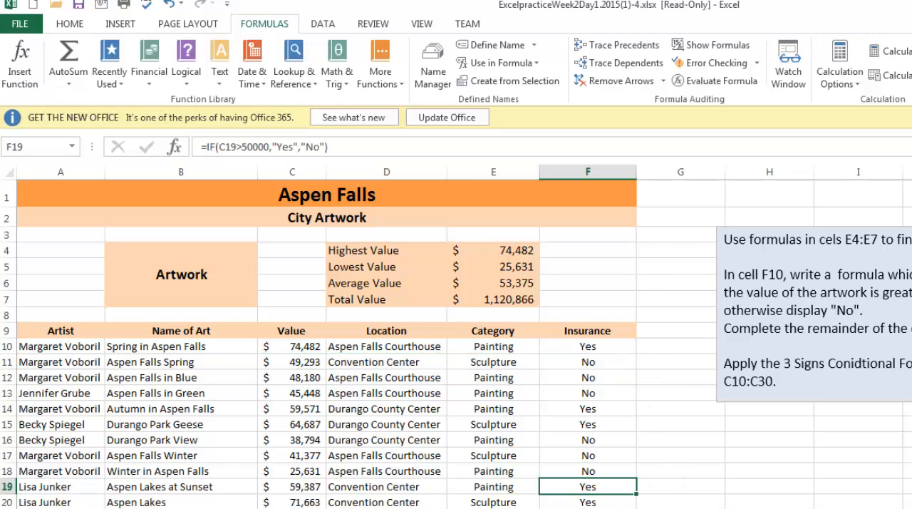
- Apply the 3 Signs icon set conditional formatting to the artwork values in C10:C30, as the sheet's instructions request
left_click(775, 350)
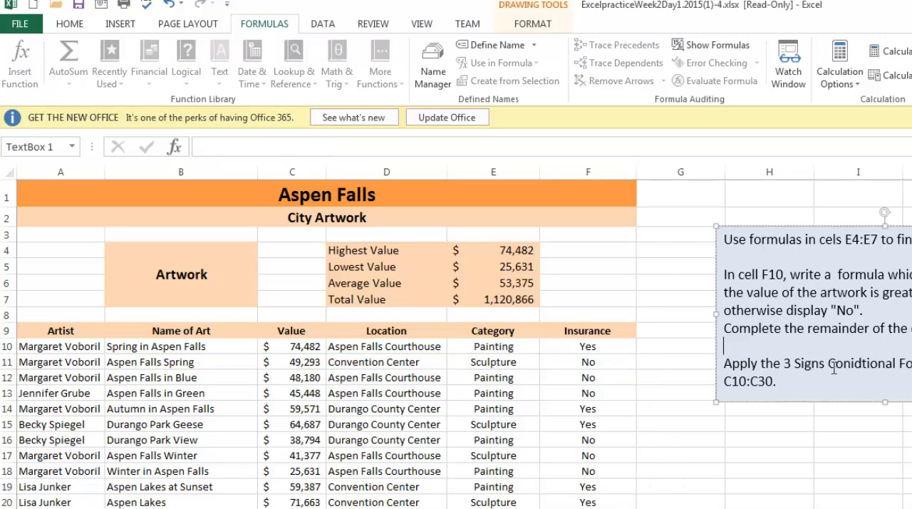
triple_click(834, 368)
left_click(591, 471)
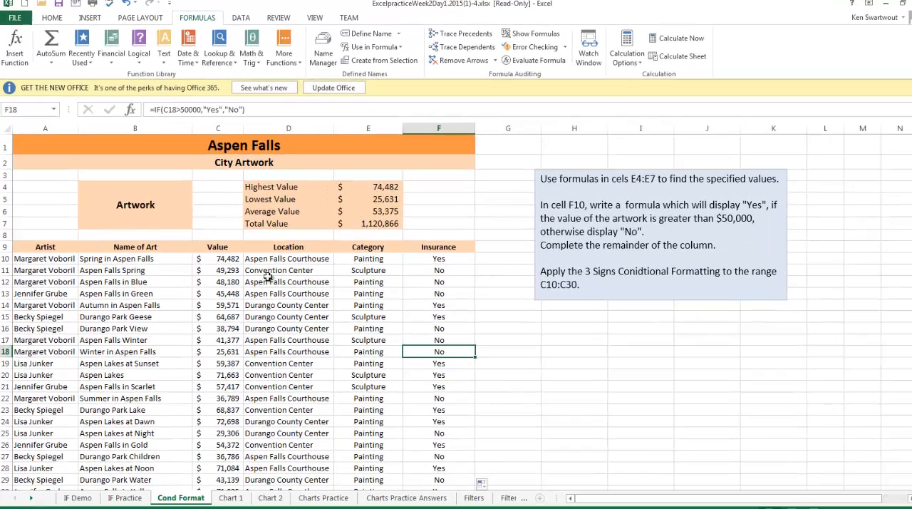
left_click(260, 308)
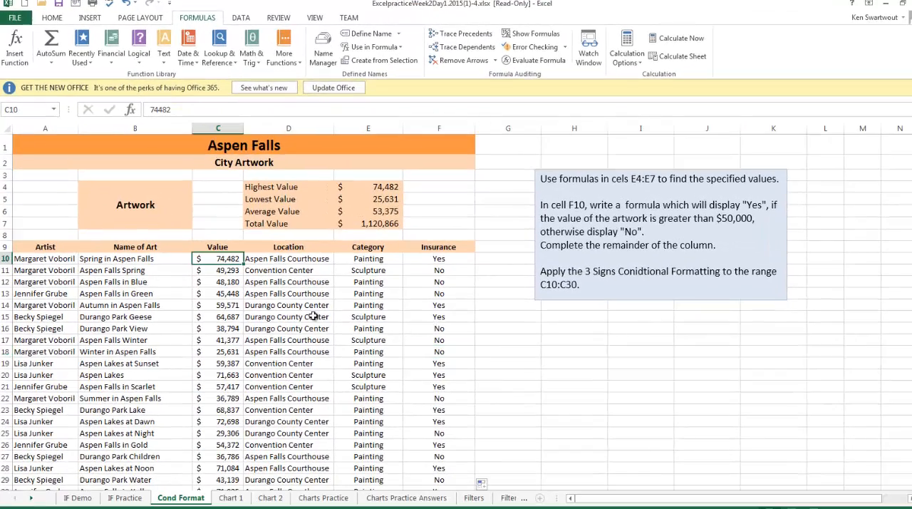
key("ctrl+shift+Down")
scroll(313, 317, "up", 1)
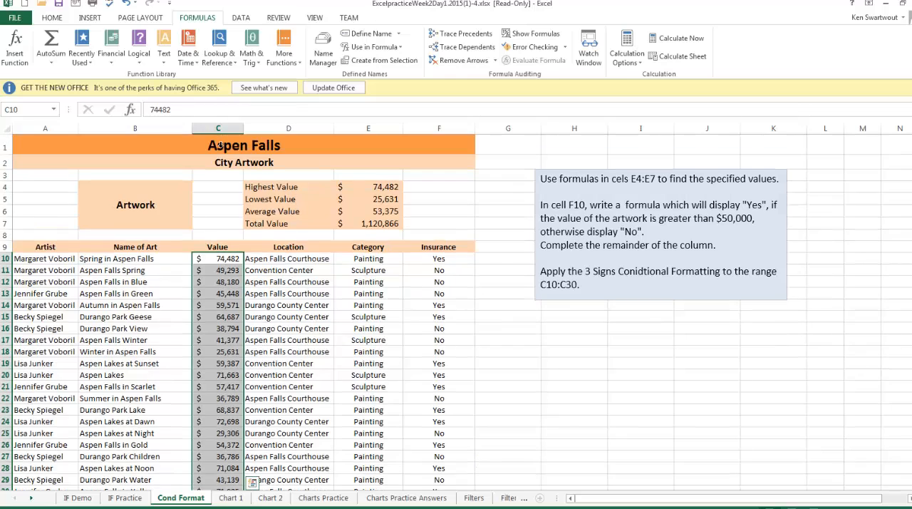
left_click(60, 19)
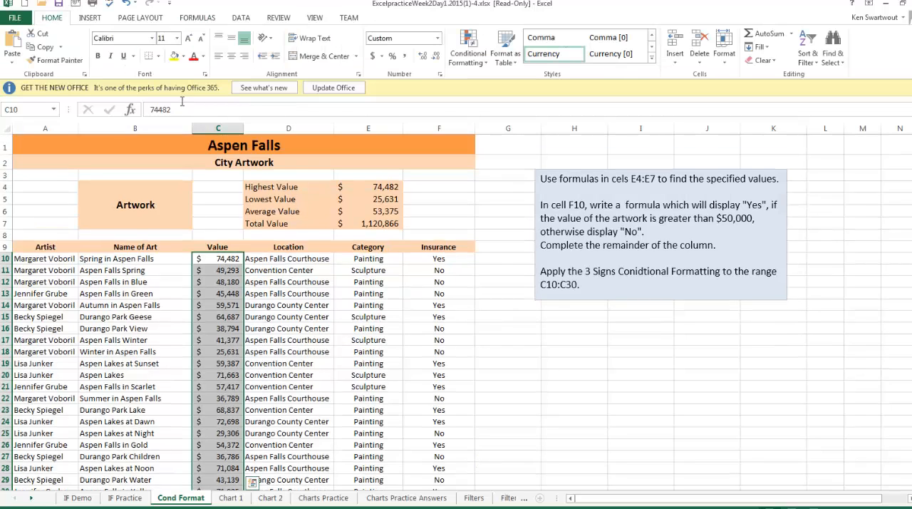
left_click(484, 65)
mouse_move(488, 76)
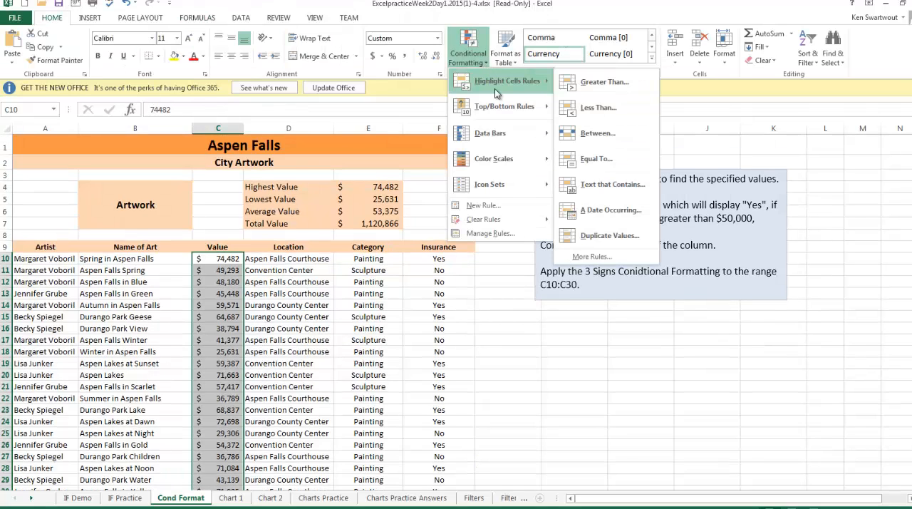
mouse_move(523, 192)
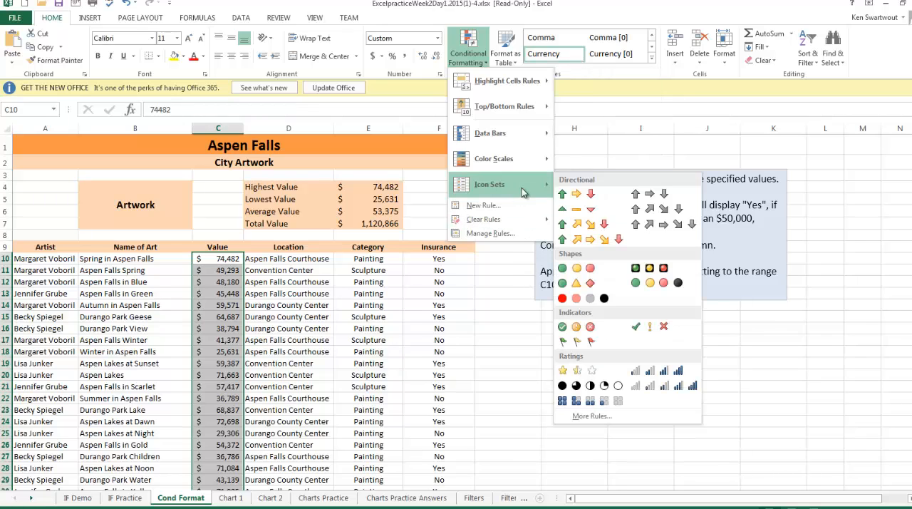
left_click(583, 284)
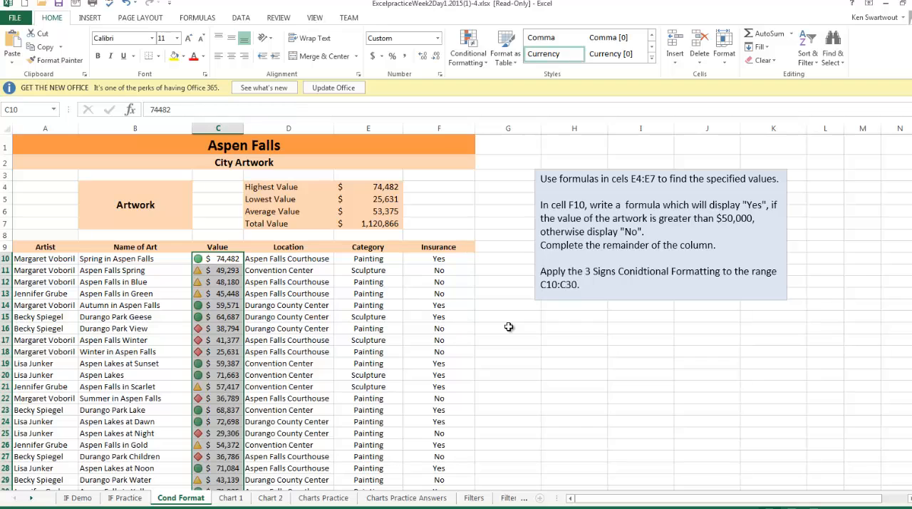
left_click(415, 351)
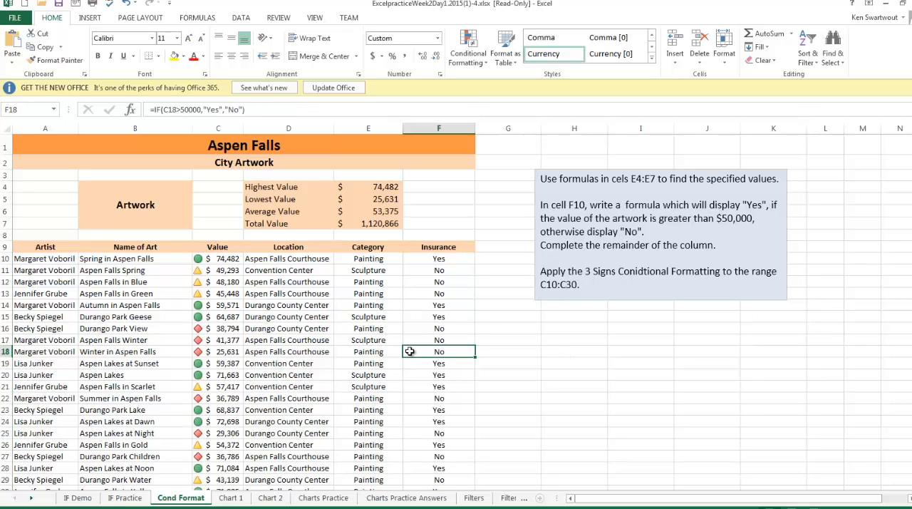
left_click(278, 353)
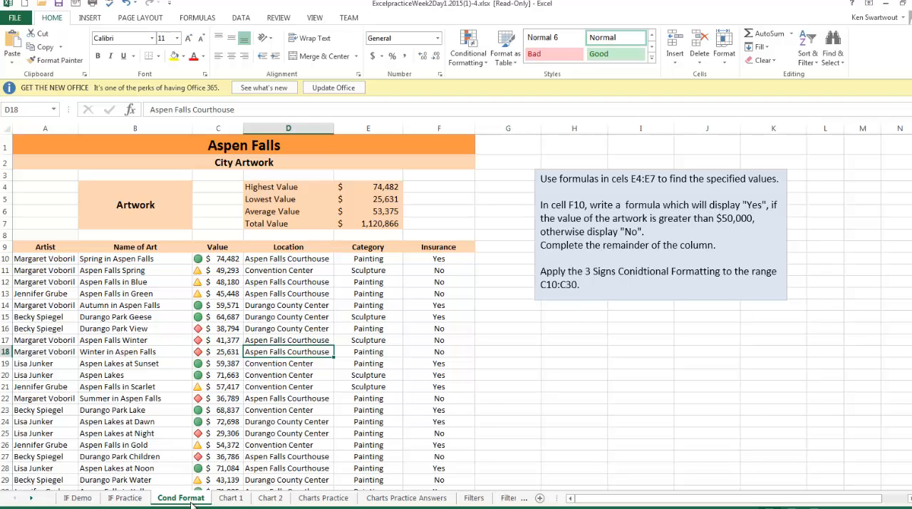
left_click(274, 421)
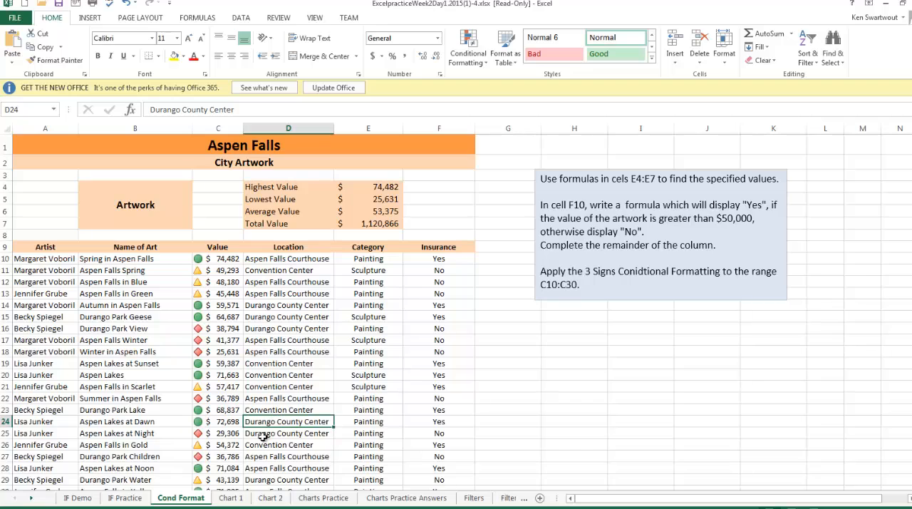
- Open the Chart 1 sheet and read the chart instruction in cell A10
left_click(232, 497)
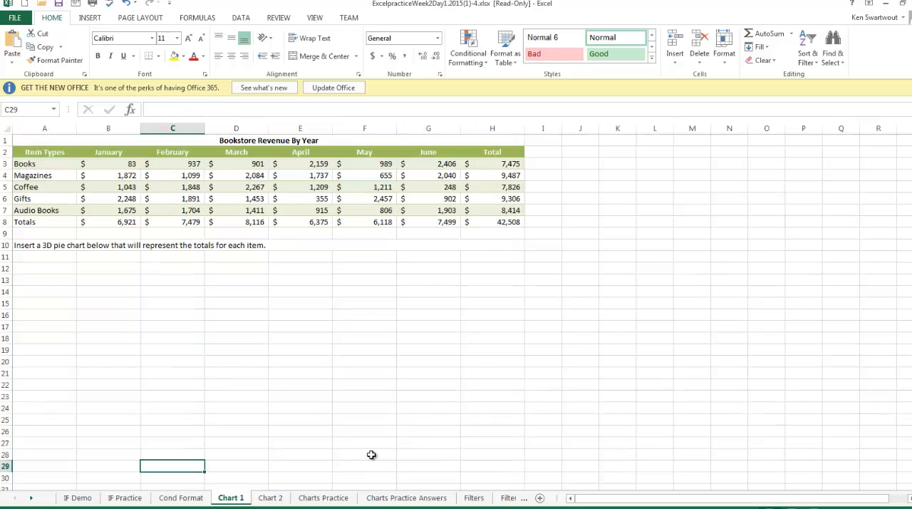
left_click(36, 246)
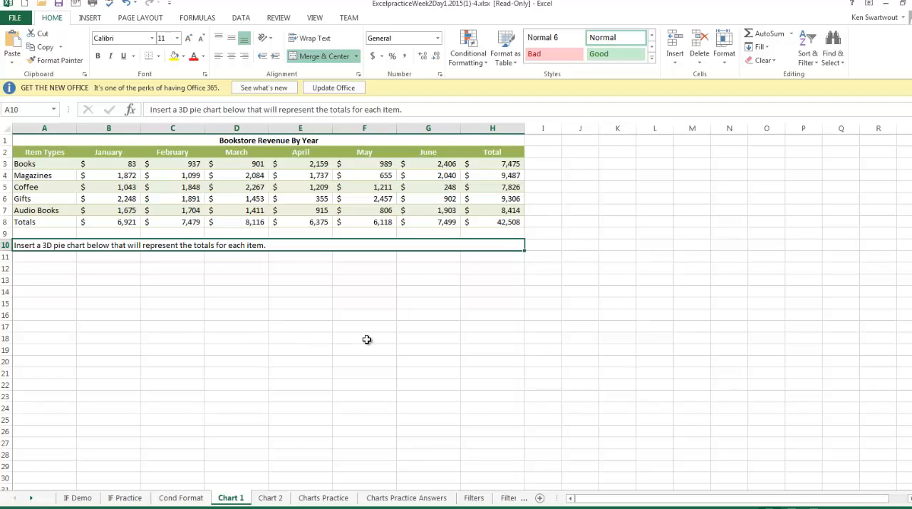
left_click_drag(20, 164, 57, 210)
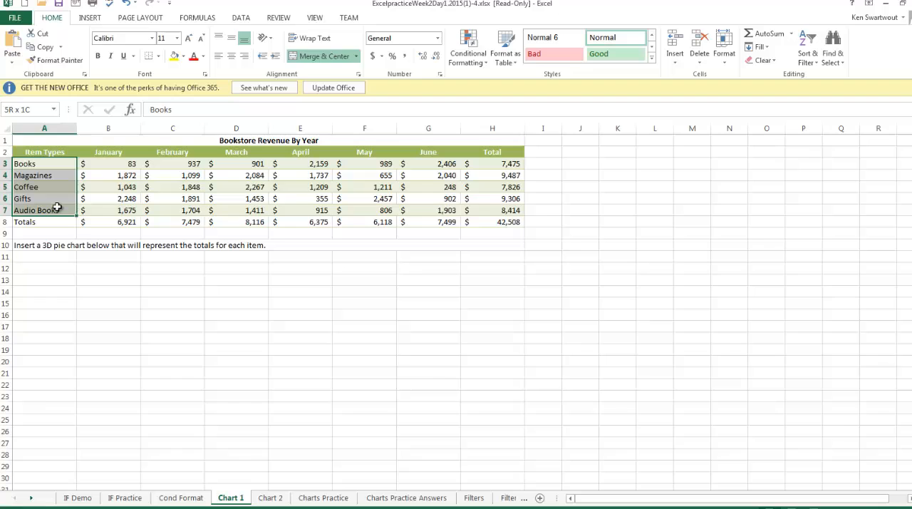
left_click(492, 164, "ctrl")
left_click_drag(494, 186, 494, 211)
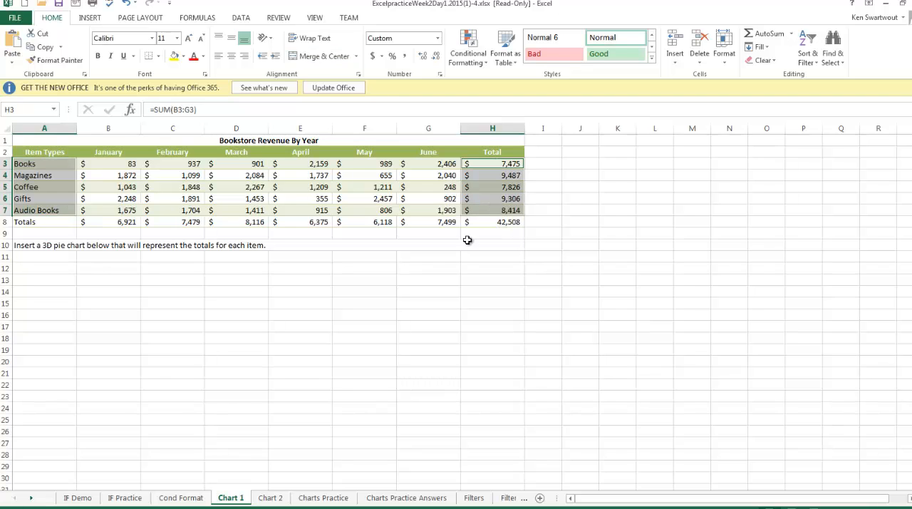
left_click(299, 346)
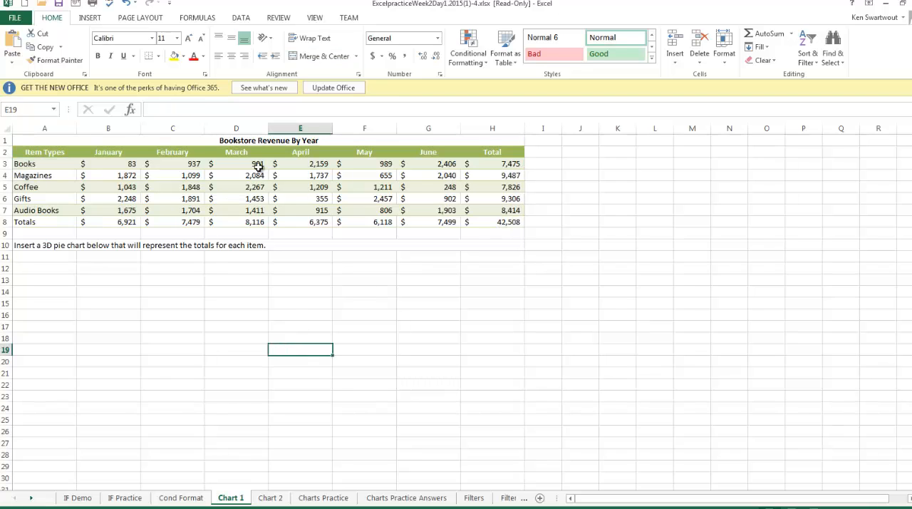
left_click_drag(258, 167, 236, 201)
left_click_drag(406, 165, 410, 211)
left_click(364, 268)
- Insert a 3-D pie chart of the item types in A3:A7 and their totals in H3:H7
left_click_drag(35, 163, 38, 210)
left_click_drag(490, 165, 490, 208)
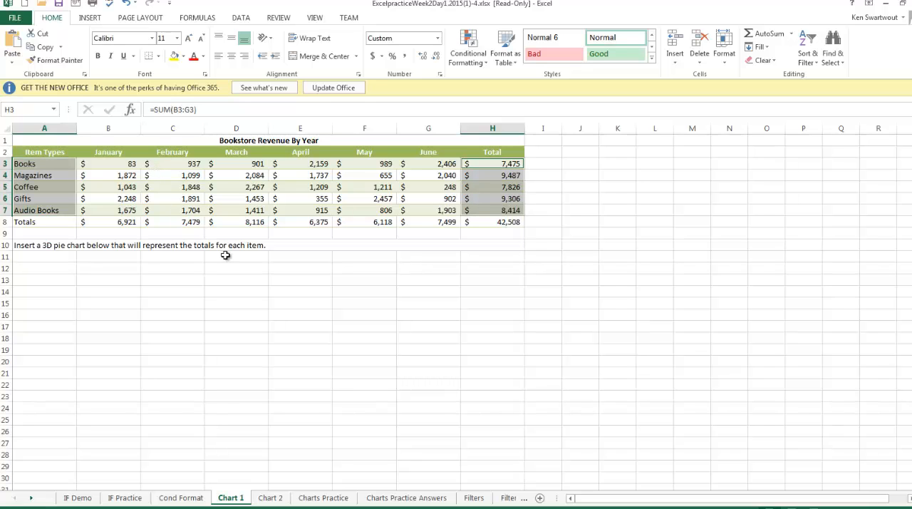
left_click(96, 17)
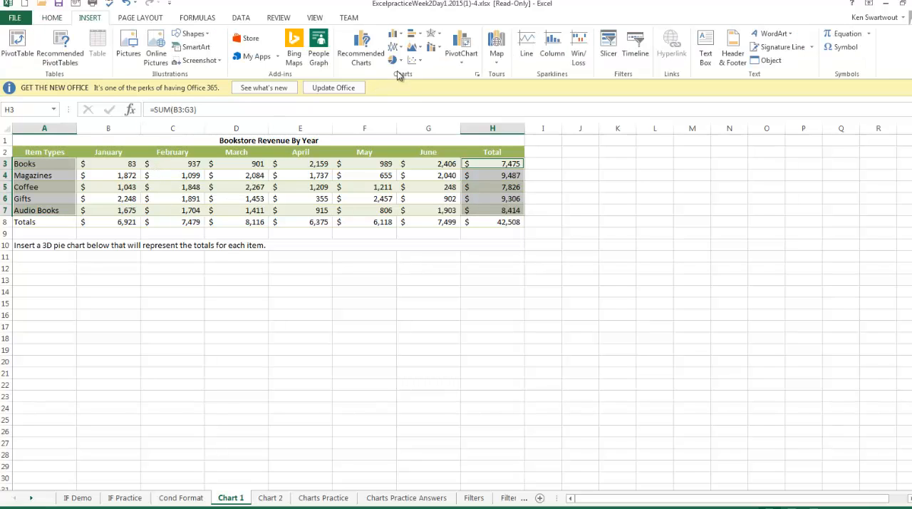
left_click(397, 62)
left_click(403, 144)
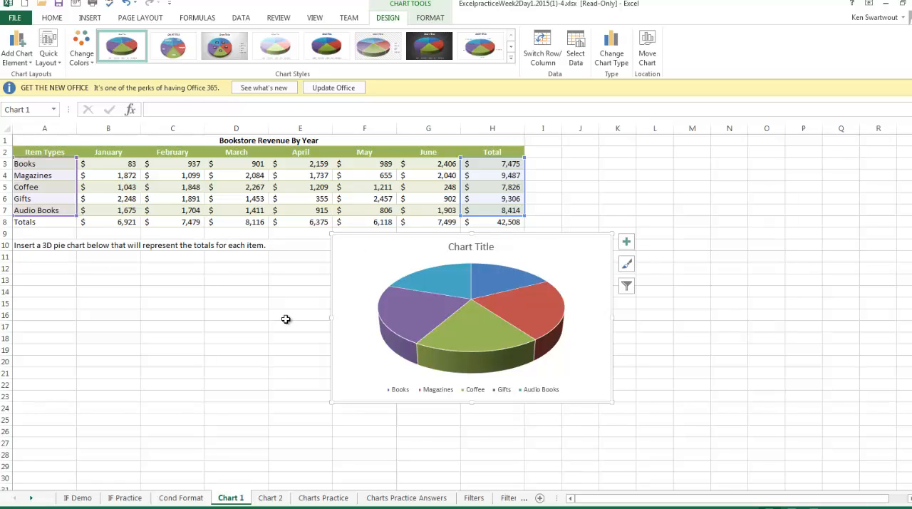
- On the Chart 2 sheet, insert a 3-D Column chart of each item's January, March and May figures and place it below the instruction
left_click(268, 499)
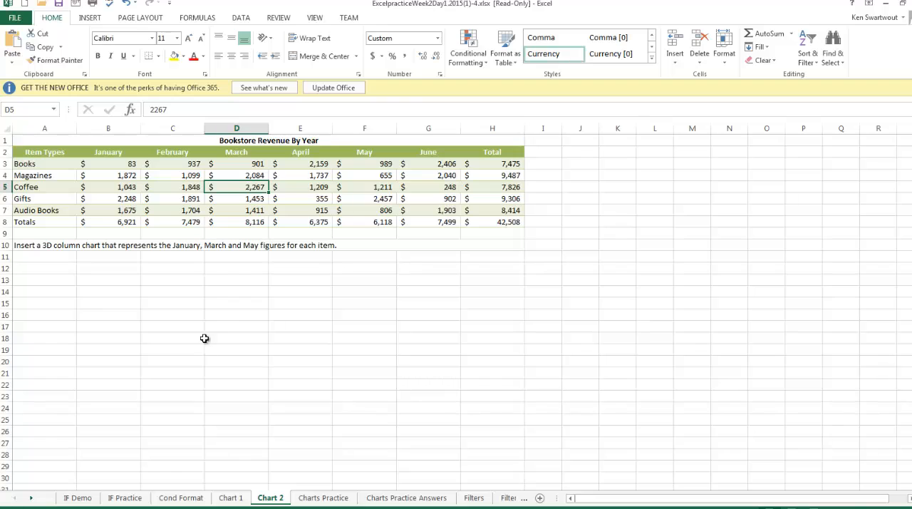
left_click(223, 330)
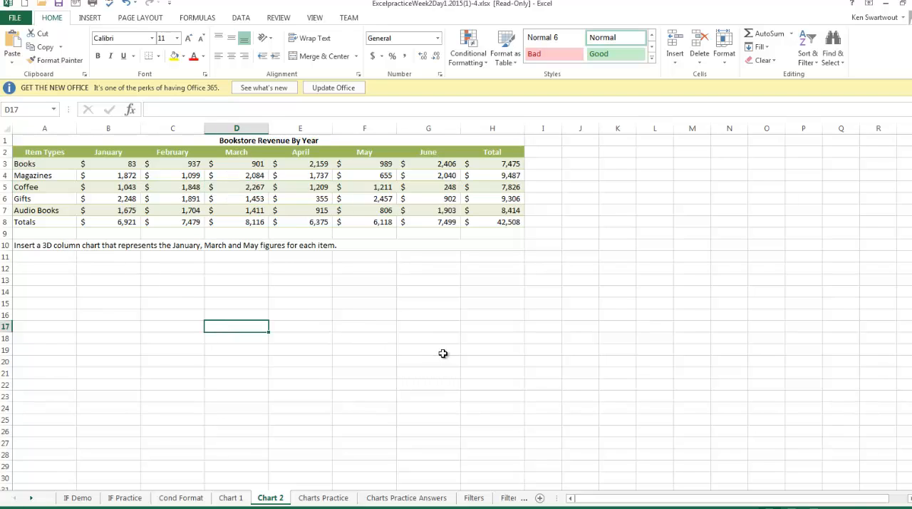
left_click_drag(114, 154, 119, 212)
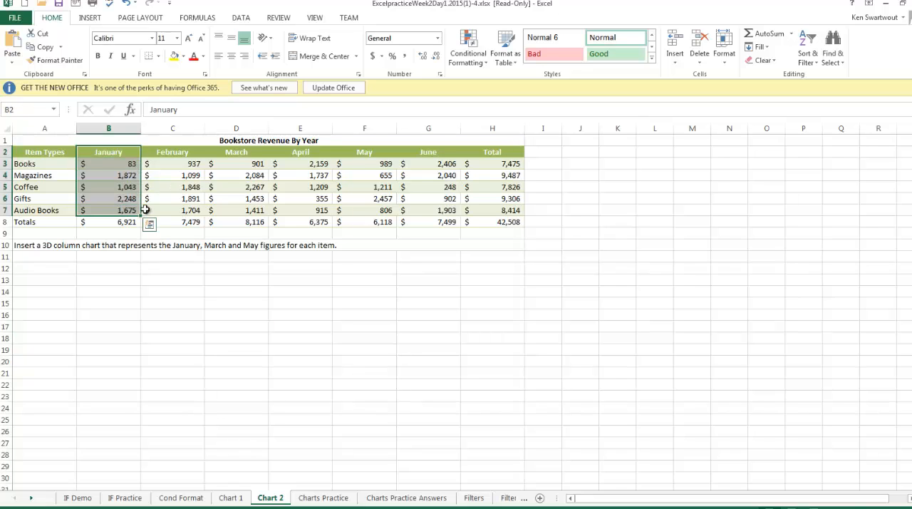
left_click_drag(241, 152, 240, 209)
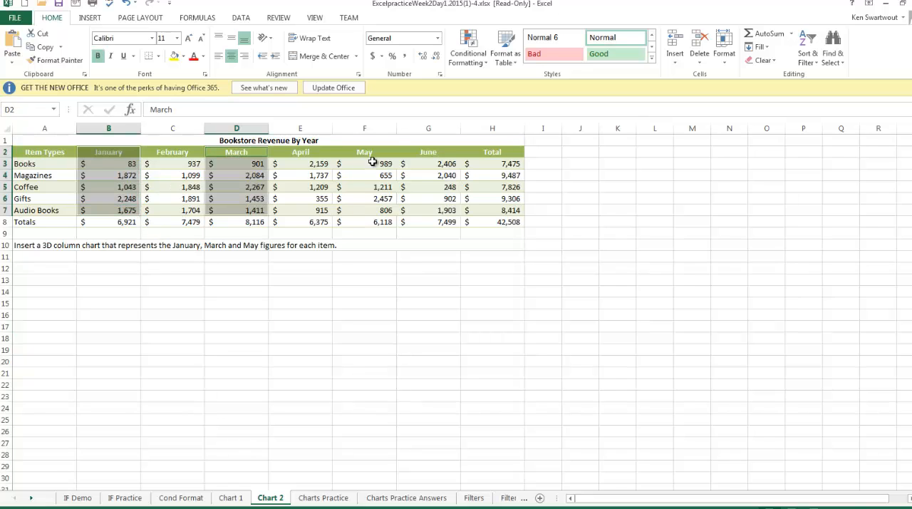
left_click_drag(365, 152, 357, 211)
left_click_drag(27, 152, 34, 211)
left_click(89, 19)
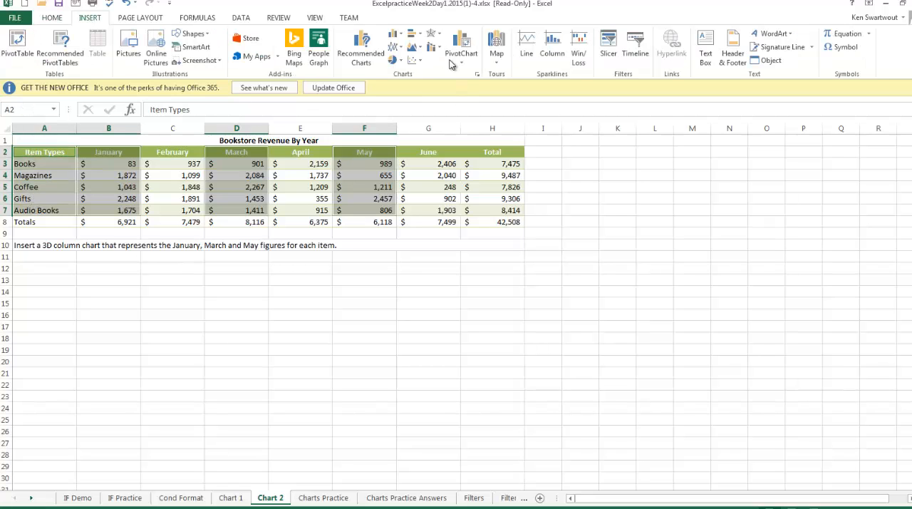
left_click(394, 33)
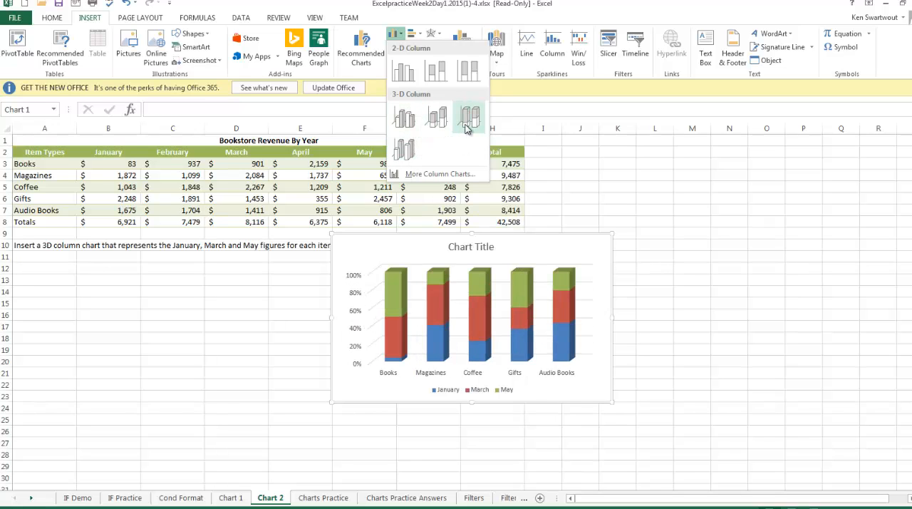
left_click(404, 148)
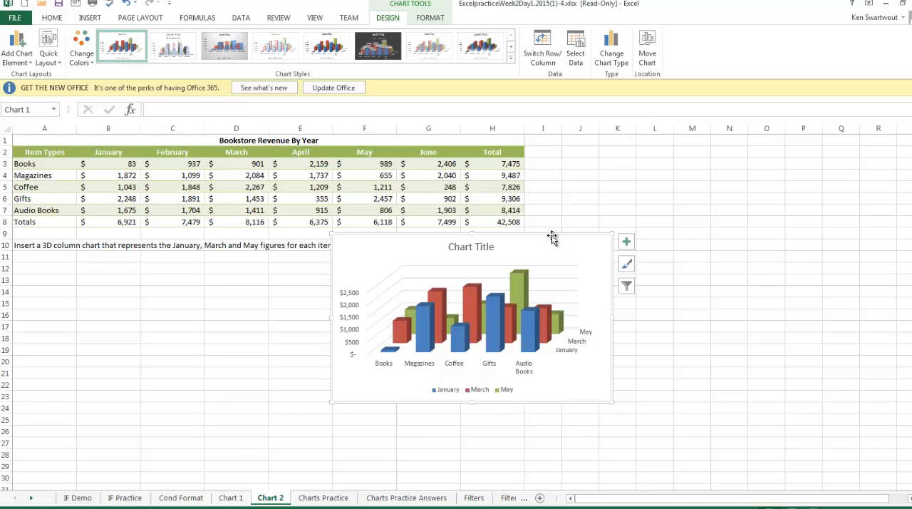
mouse_move(552, 238)
left_mouse_down()
mouse_move(476, 269)
mouse_move(367, 255)
mouse_move(287, 308)
left_mouse_up()
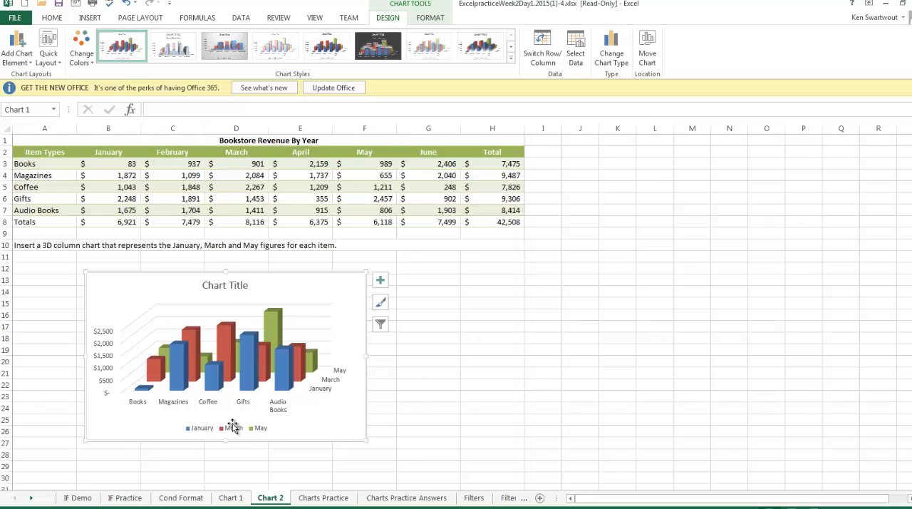
- Open the Charts Practice sheet
left_click(324, 497)
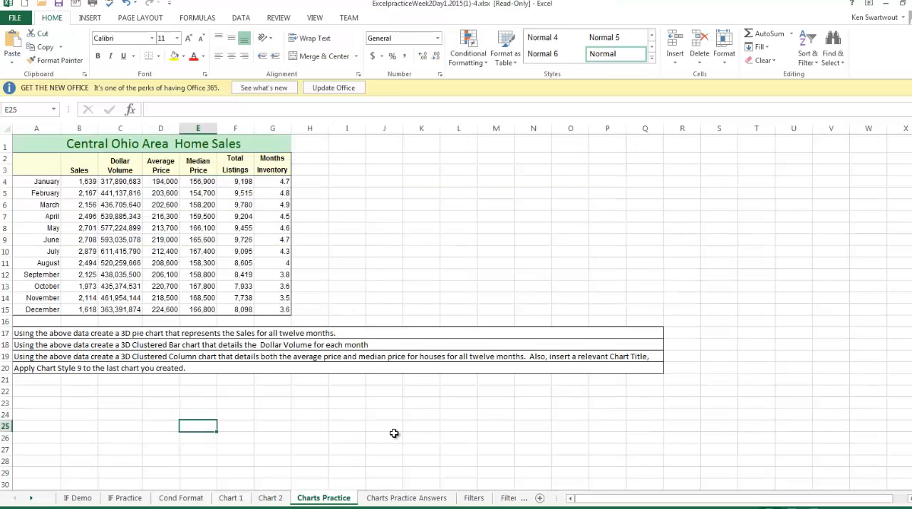
- Glance at the Charts Practice Answers sheet, return to Charts Practice, and read the pie chart instruction in A17
left_click(417, 498)
left_click(325, 498)
left_click(80, 334)
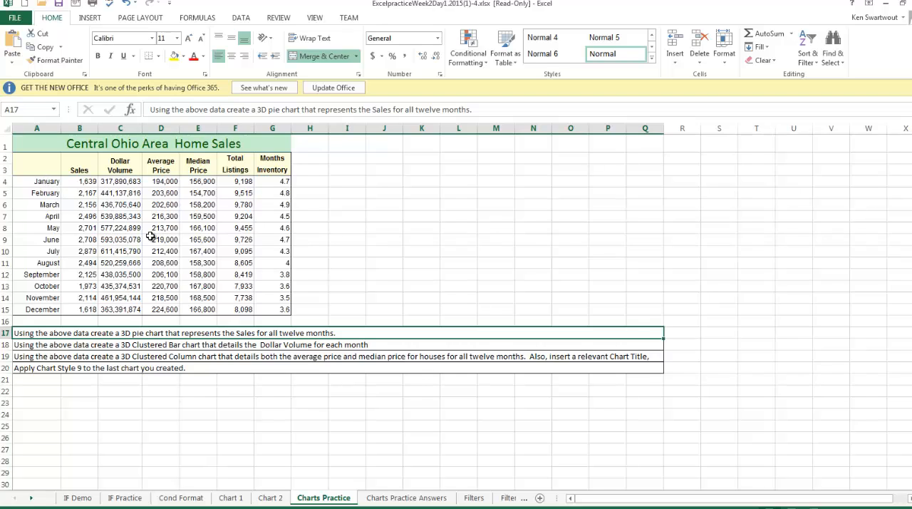
left_click_drag(84, 183, 84, 309)
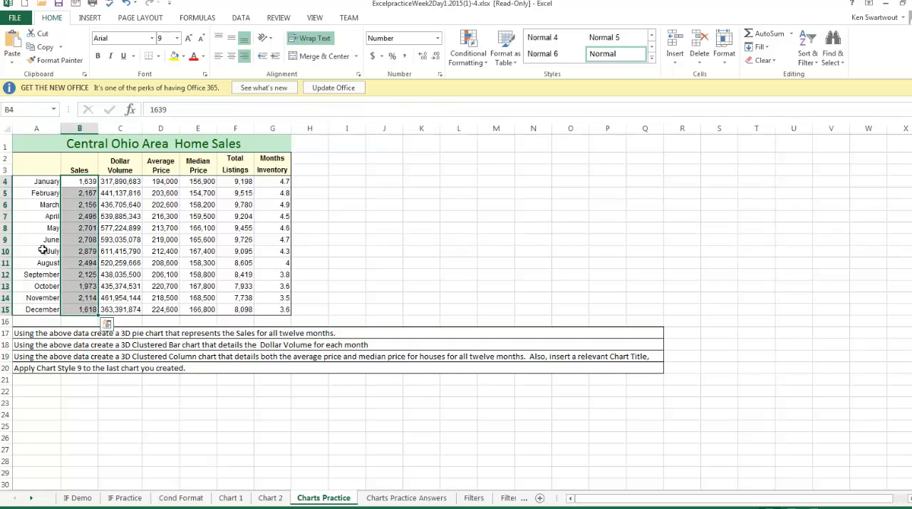
left_click_drag(34, 184, 35, 311, "ctrl")
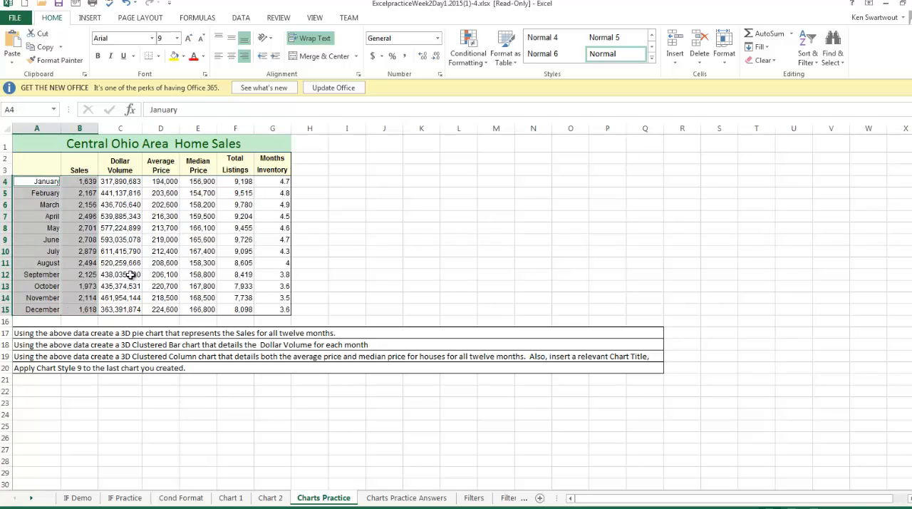
left_click(158, 276)
left_click(47, 183)
left_click_drag(58, 194, 86, 314)
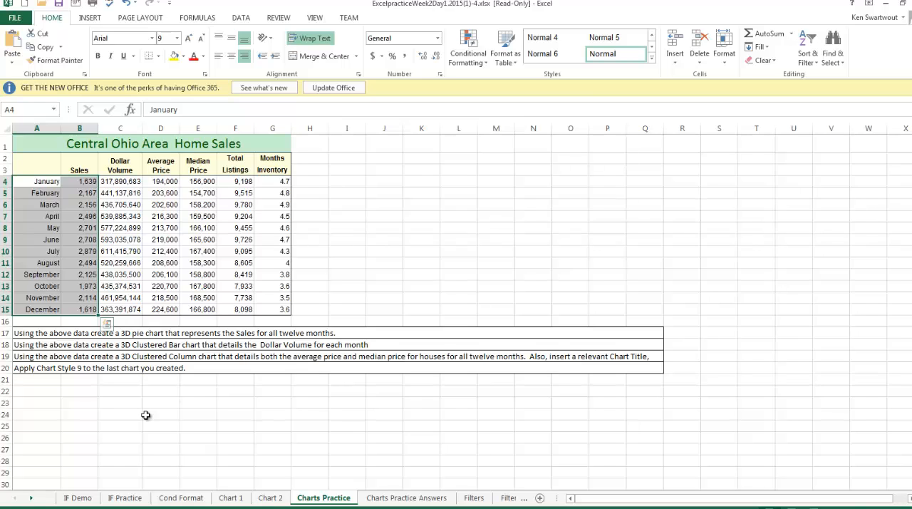
left_click(203, 288)
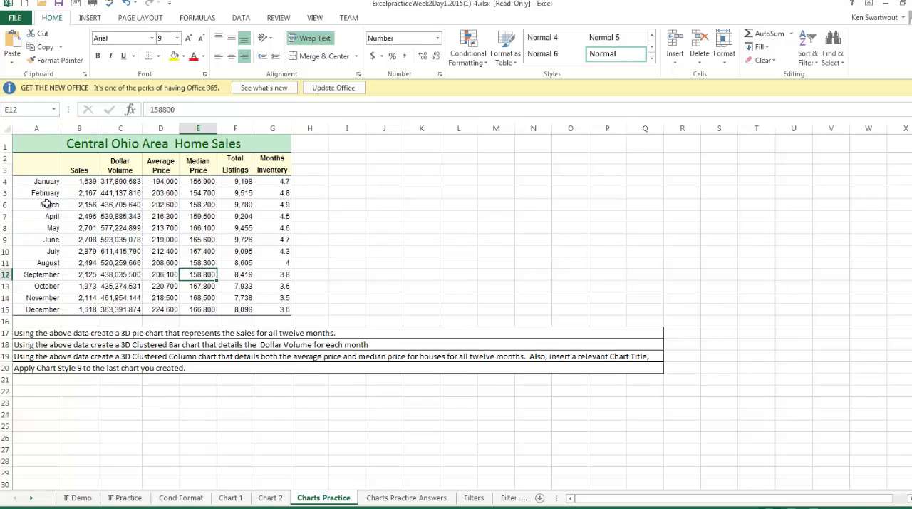
- Insert a 3-D pie chart of the months and Sales figures in A4:B15 and place it directly beside the data table, above the instructions
left_click(45, 184)
left_click_drag(72, 193, 84, 312)
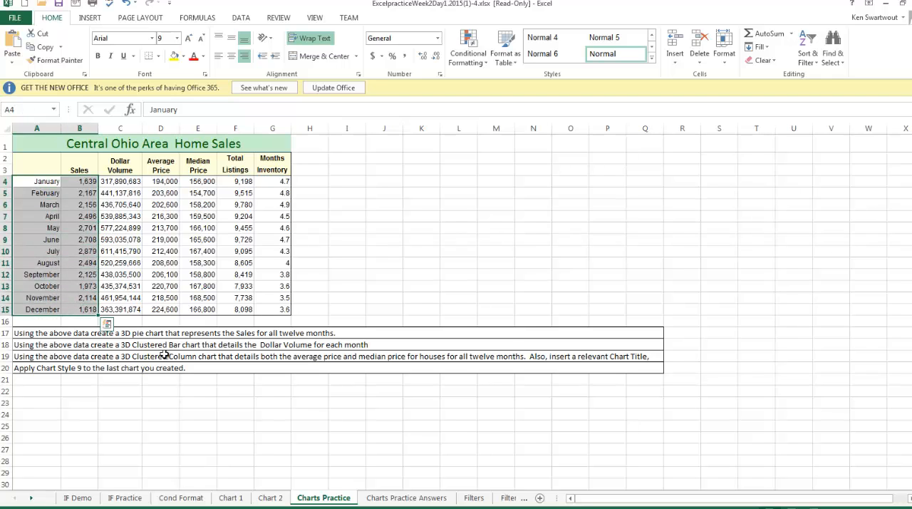
left_click(90, 17)
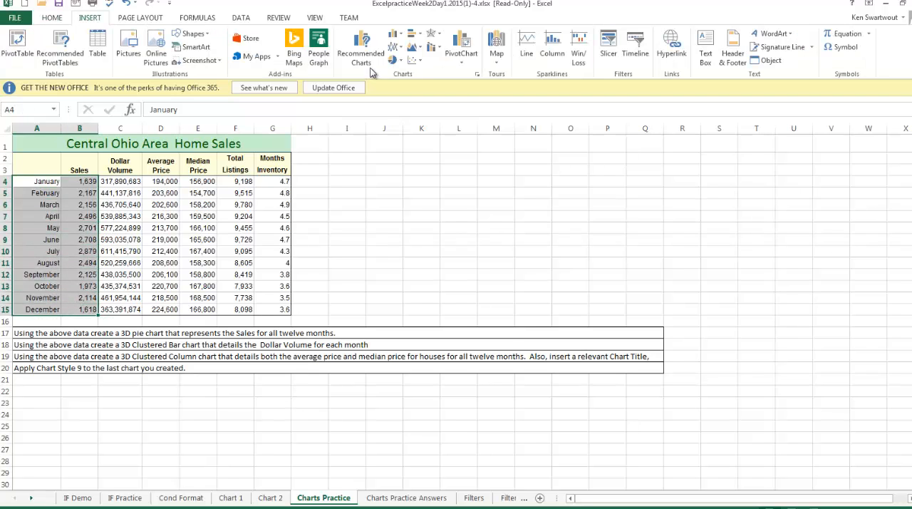
left_click(397, 62)
left_click(404, 143)
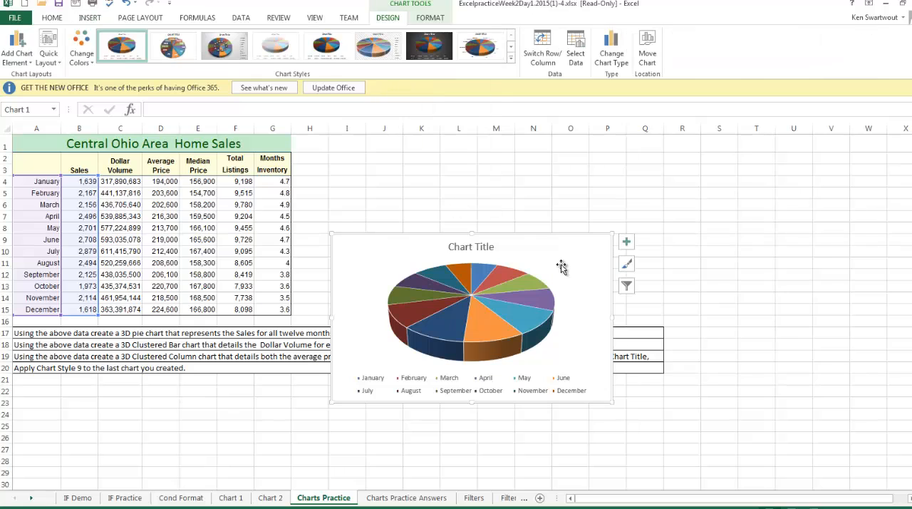
left_click_drag(550, 245, 574, 161)
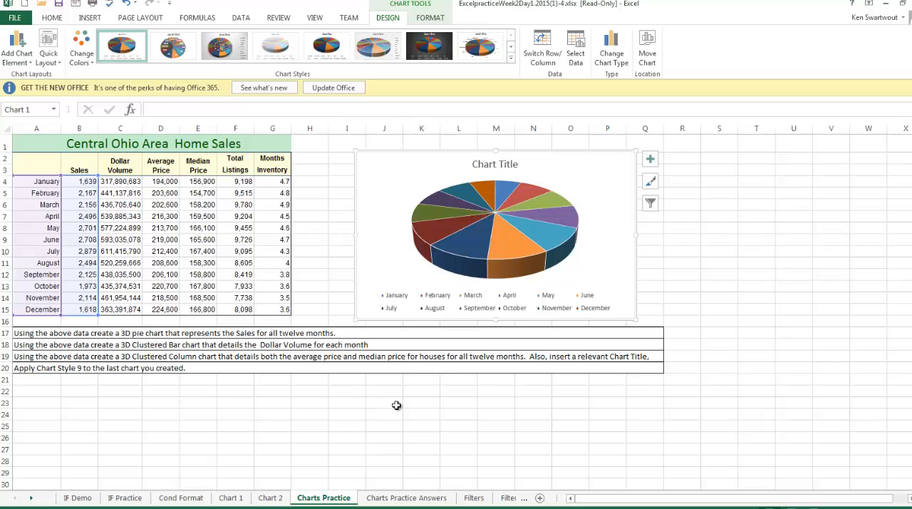
left_click_drag(577, 158, 525, 151)
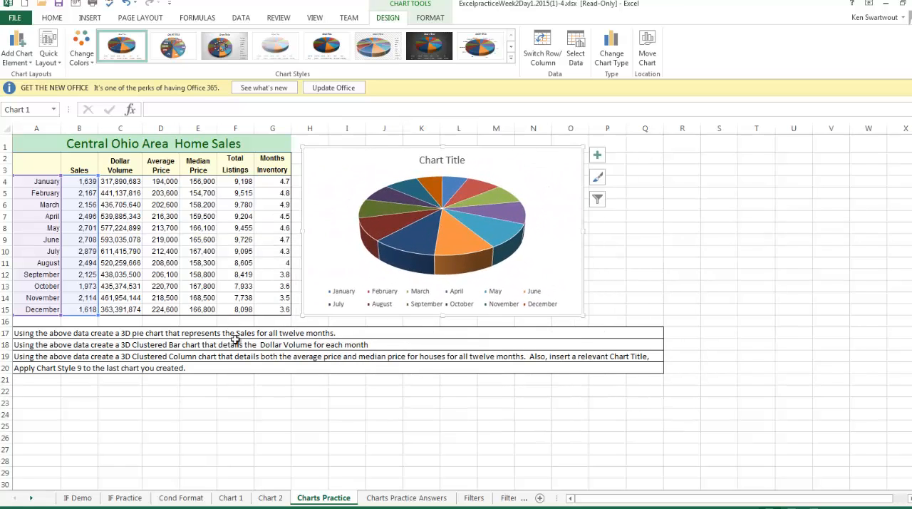
left_click(66, 347)
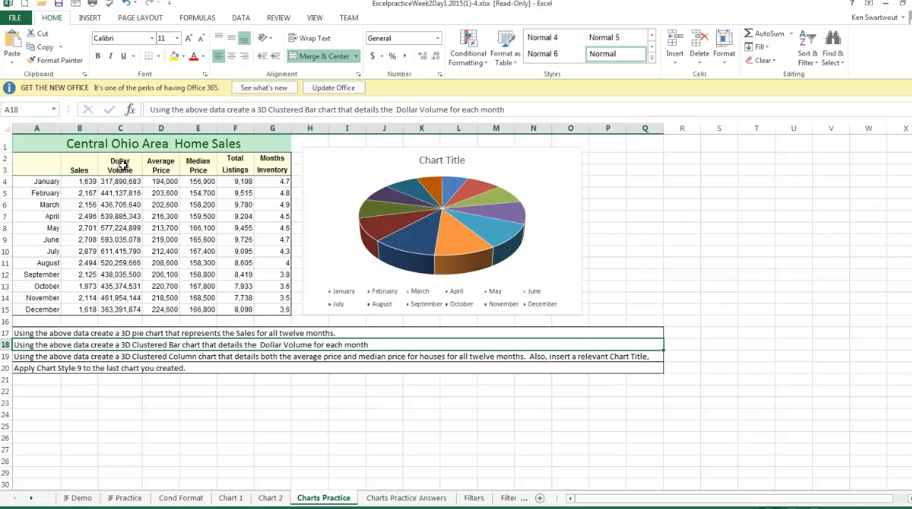
left_click_drag(121, 164, 125, 305)
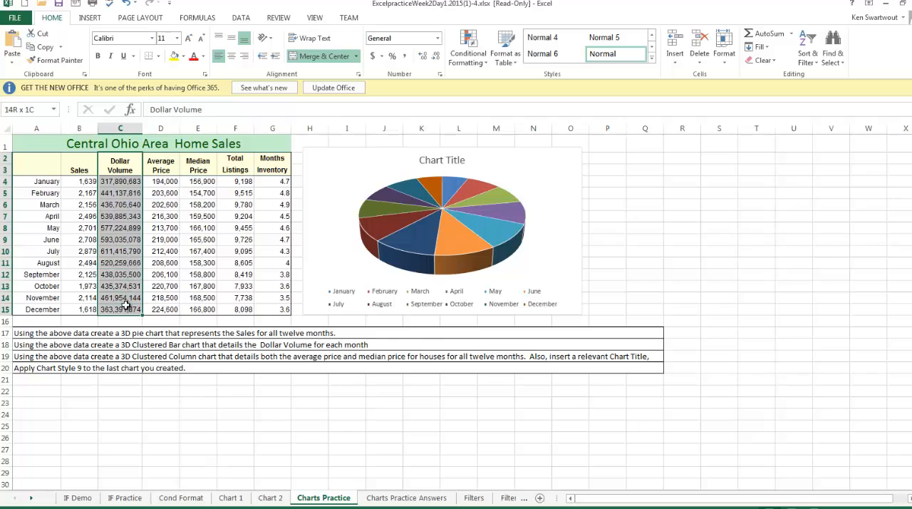
left_click(126, 241)
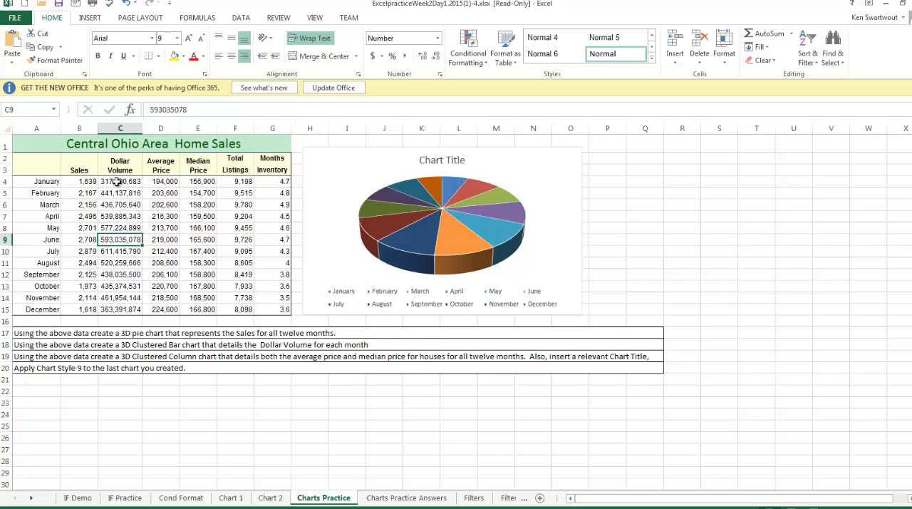
left_click_drag(118, 183, 123, 311)
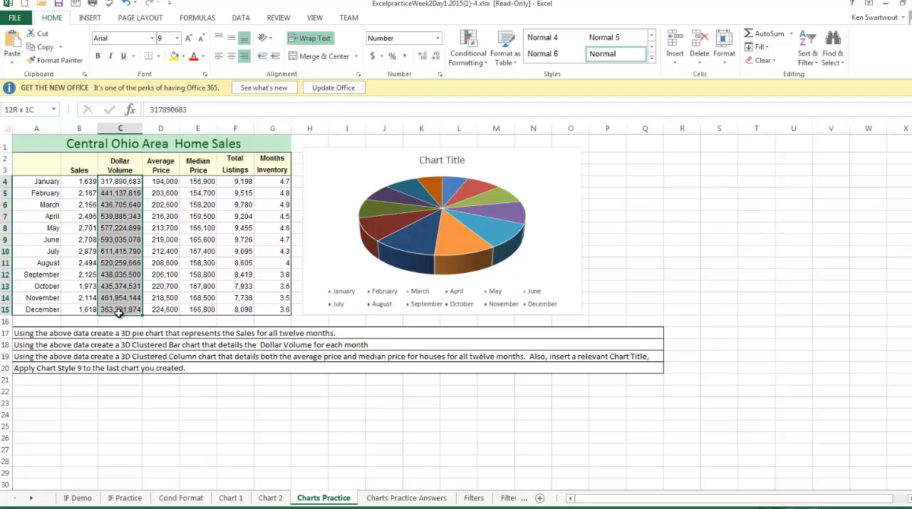
left_click_drag(43, 181, 46, 309)
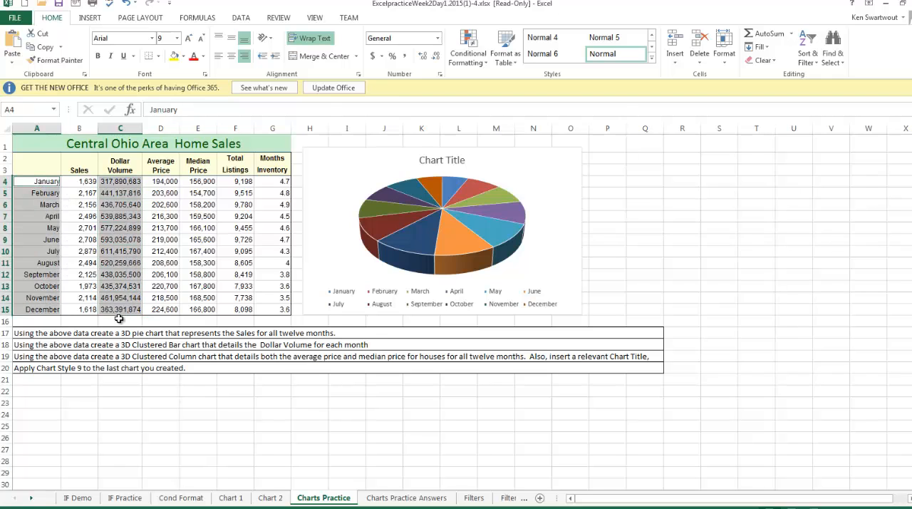
left_click(191, 291)
- Insert a 3-D Clustered Bar chart of the months and Dollar Volume, including the column heading, and place it beside the pie chart
left_click_drag(121, 165, 121, 308)
left_click(33, 166, "ctrl")
left_click_drag(33, 167, 43, 308)
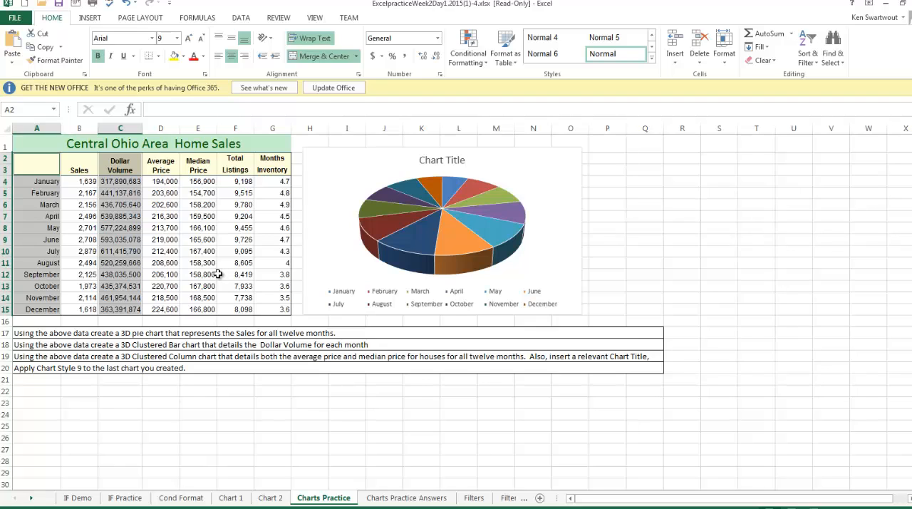
left_click(89, 18)
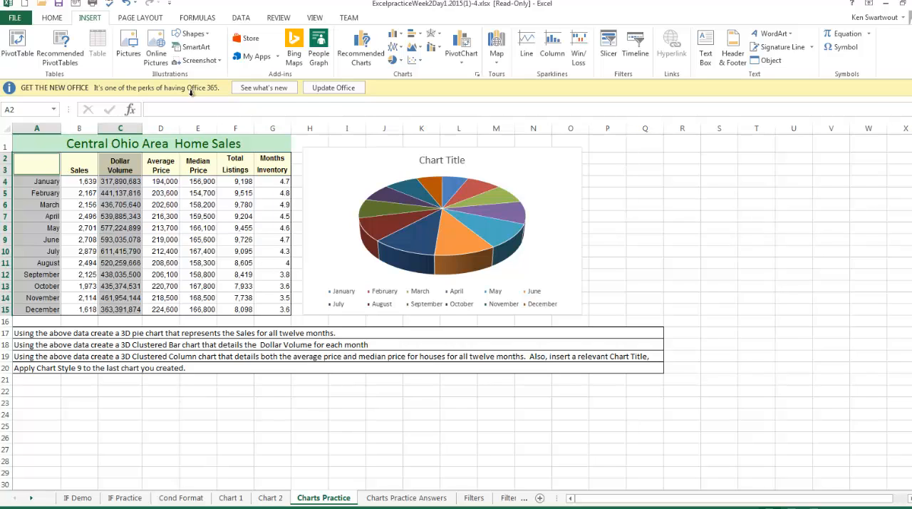
left_click(417, 35)
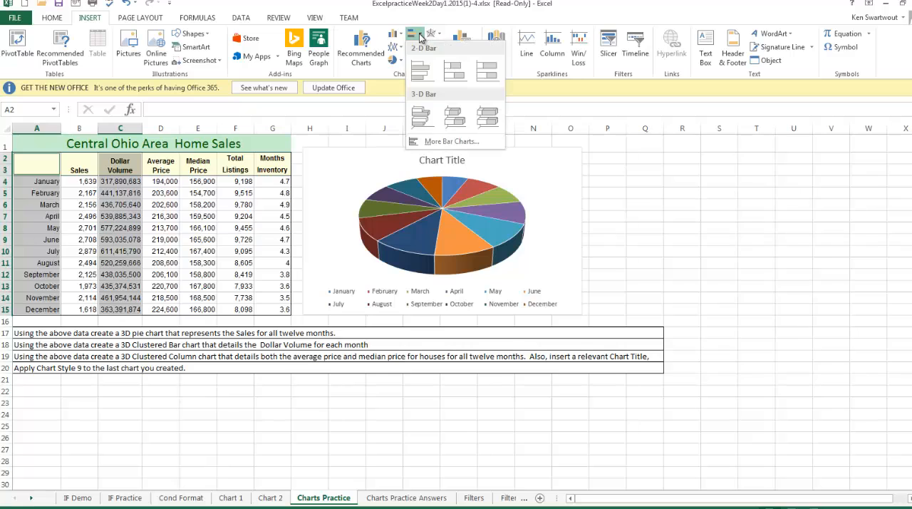
left_click(428, 124)
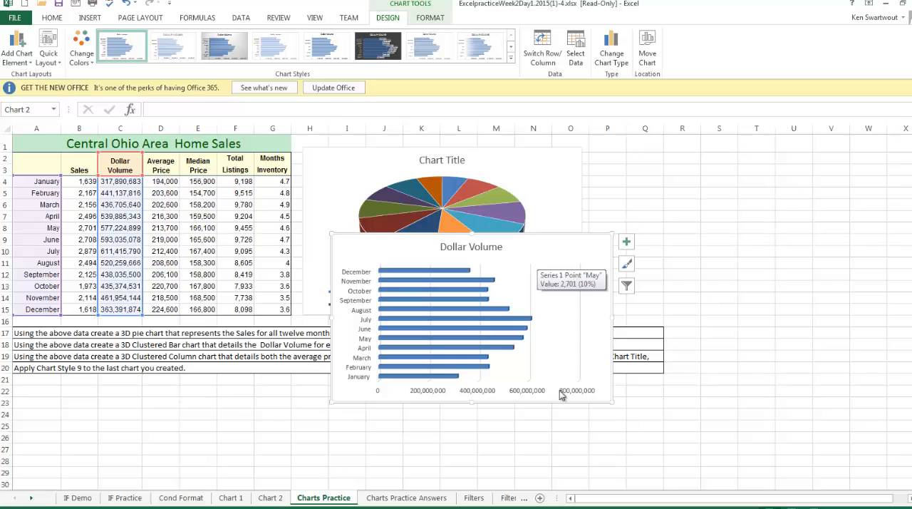
left_click_drag(524, 240, 567, 253)
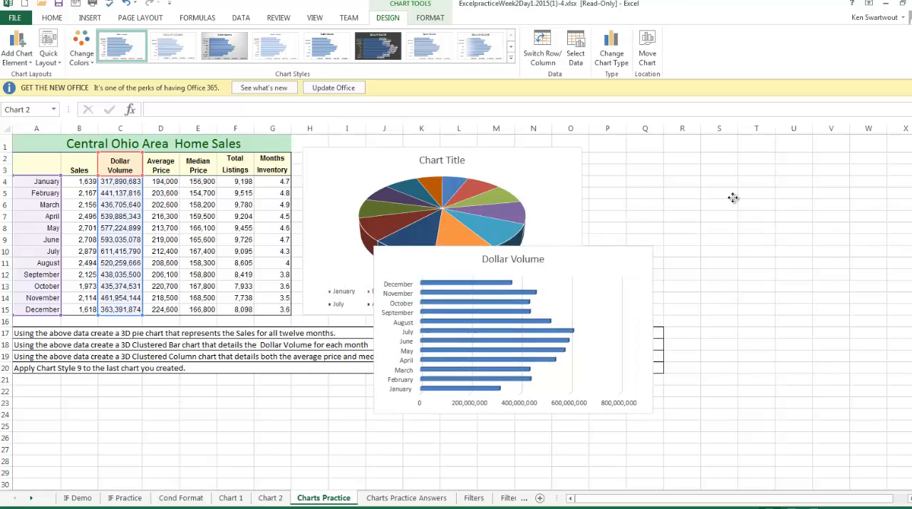
left_click_drag(733, 197, 783, 150)
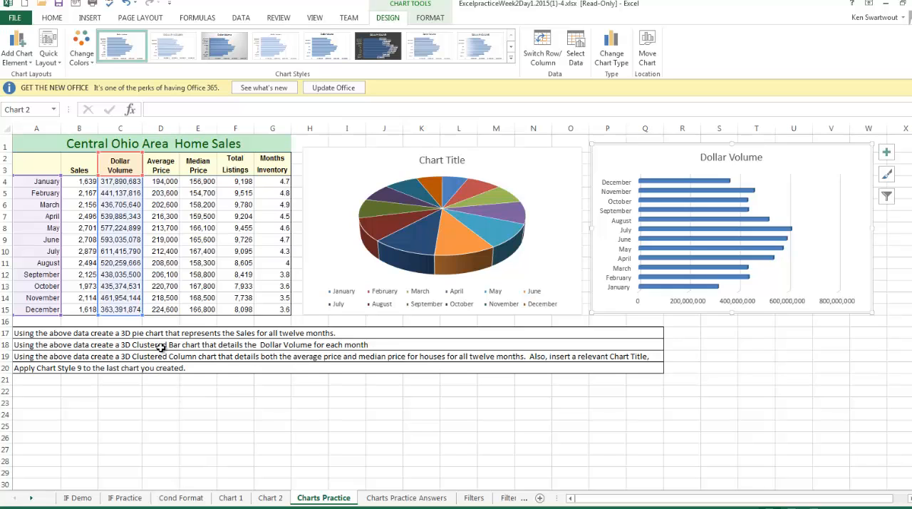
- Following the instruction in A19, insert a 3-D Clustered Column chart of Average Price and Median Price for all twelve months, clear of the pie chart
left_click(33, 358)
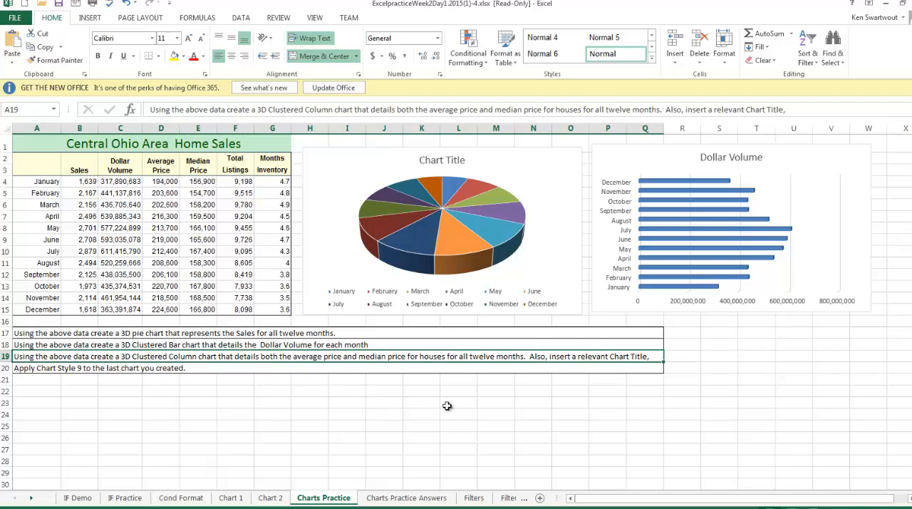
left_click(247, 403)
left_click_drag(161, 164, 198, 309)
left_click_drag(36, 164, 41, 311)
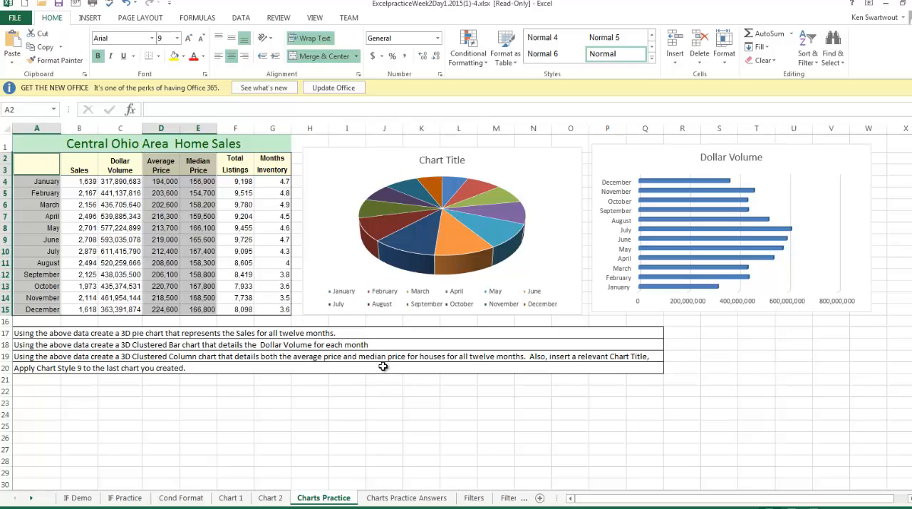
left_click(94, 20)
left_click(394, 33)
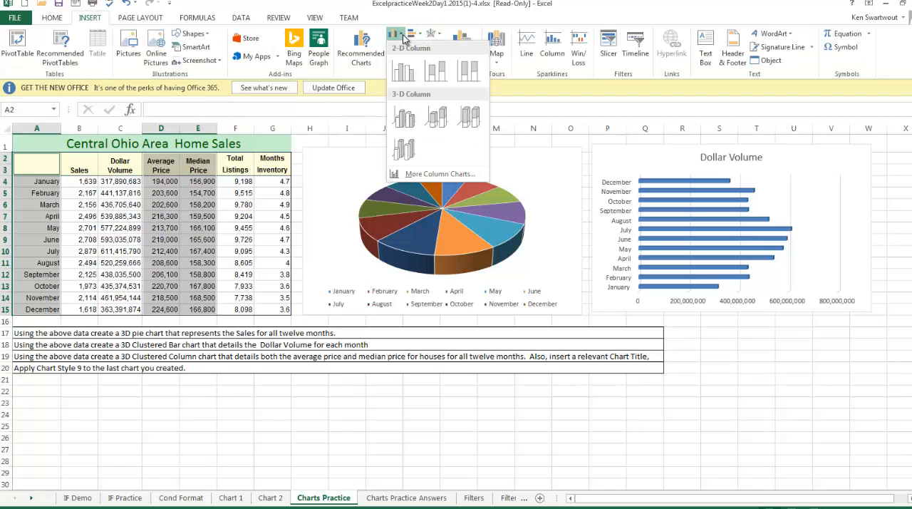
left_click(404, 122)
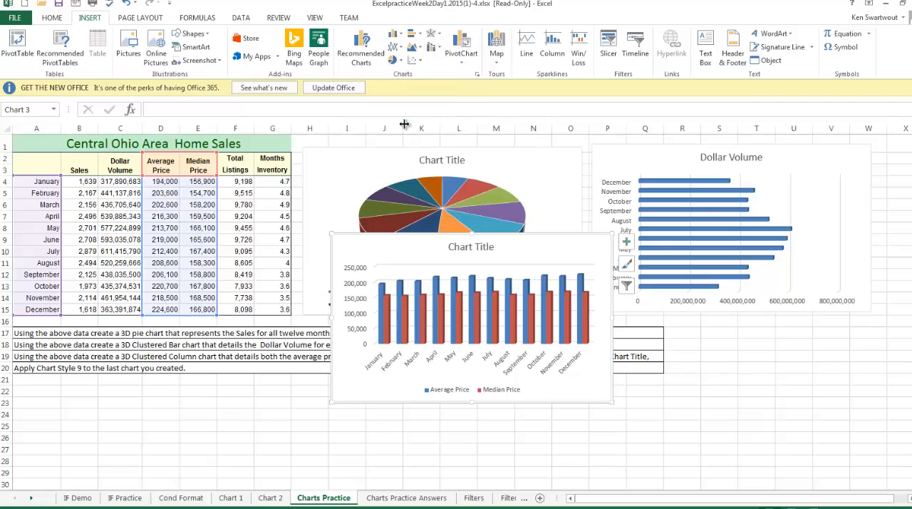
left_click_drag(519, 237, 564, 327)
- Change the column chart's title to "Sales Data"
left_click(563, 326)
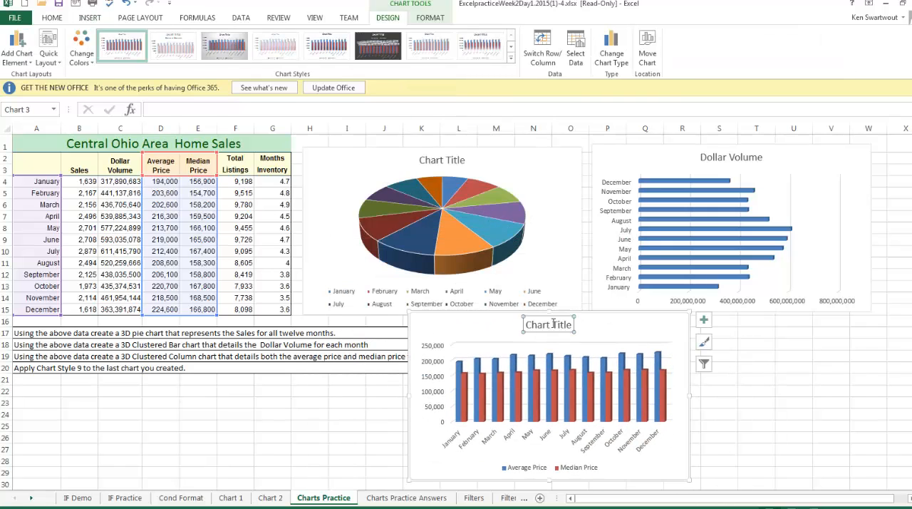
triple_click(546, 326)
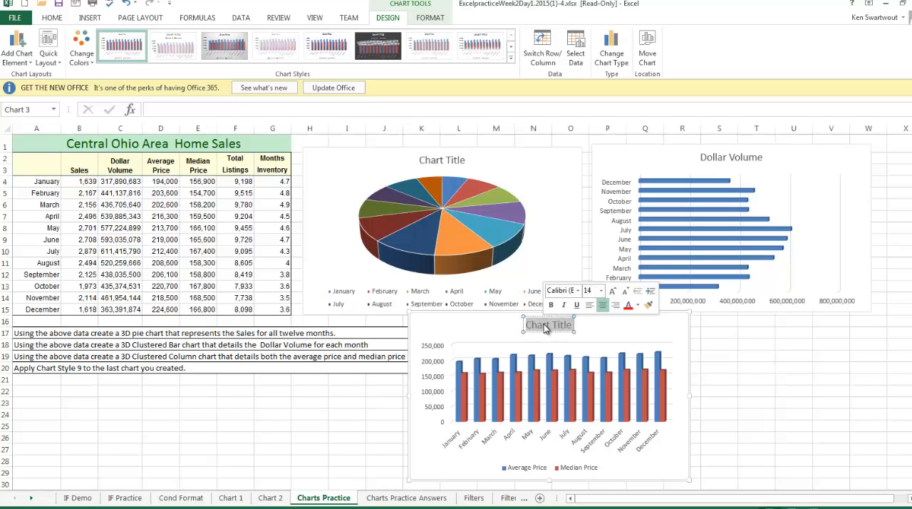
type("Sales")
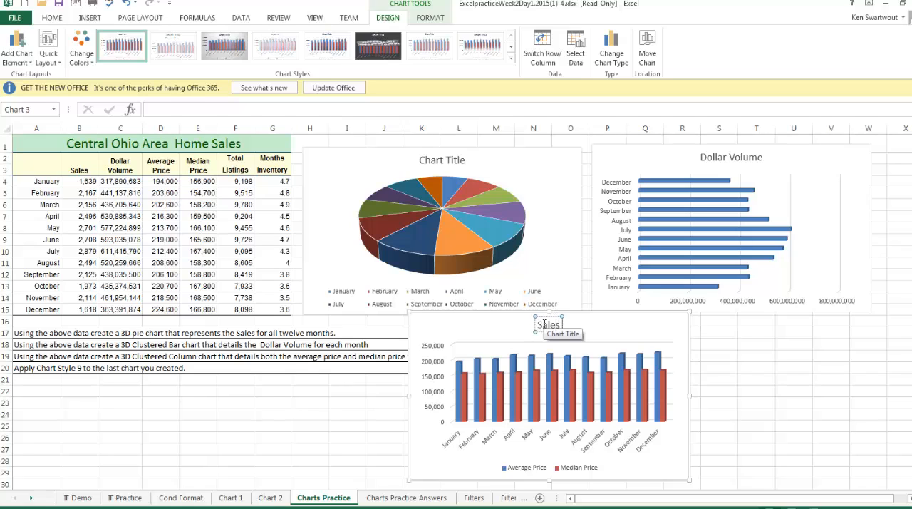
type(" Data")
left_click(622, 322)
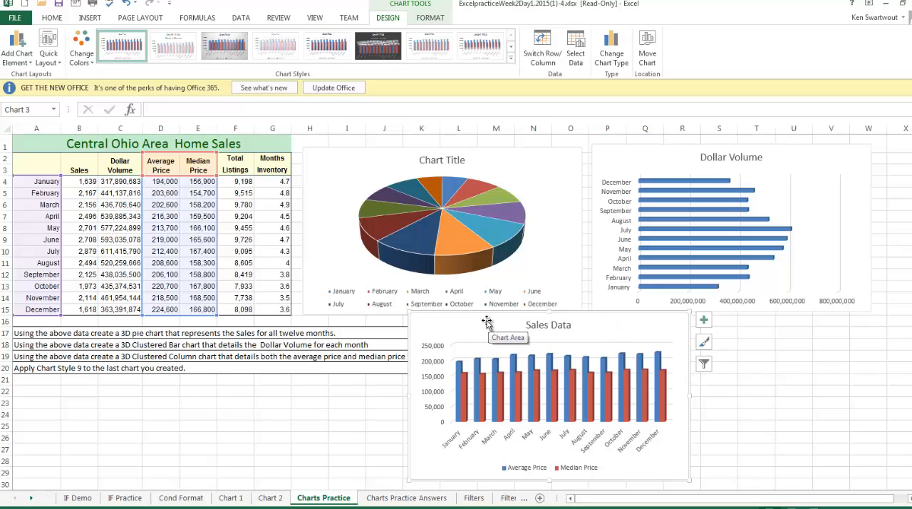
- Place the Sales Data chart beneath the Dollar Volume chart and apply Chart Style 9 to it
left_click_drag(487, 322, 667, 327)
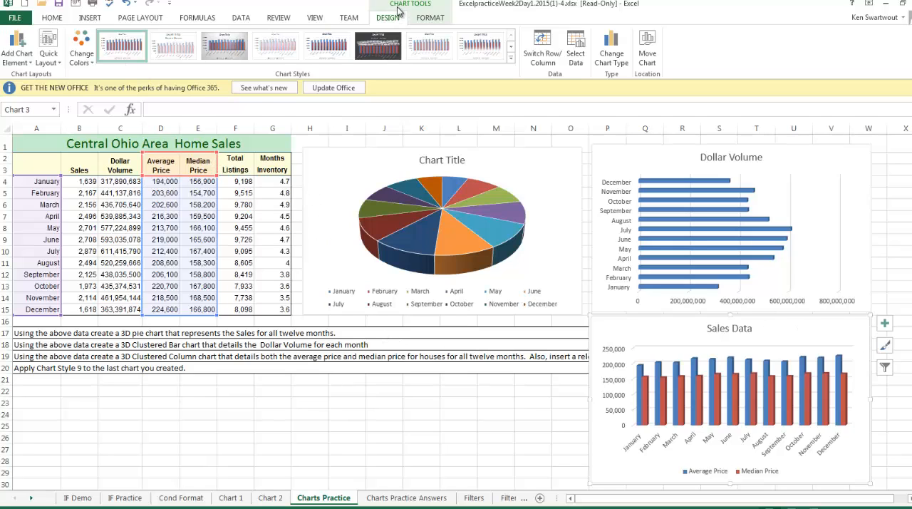
left_click(511, 58)
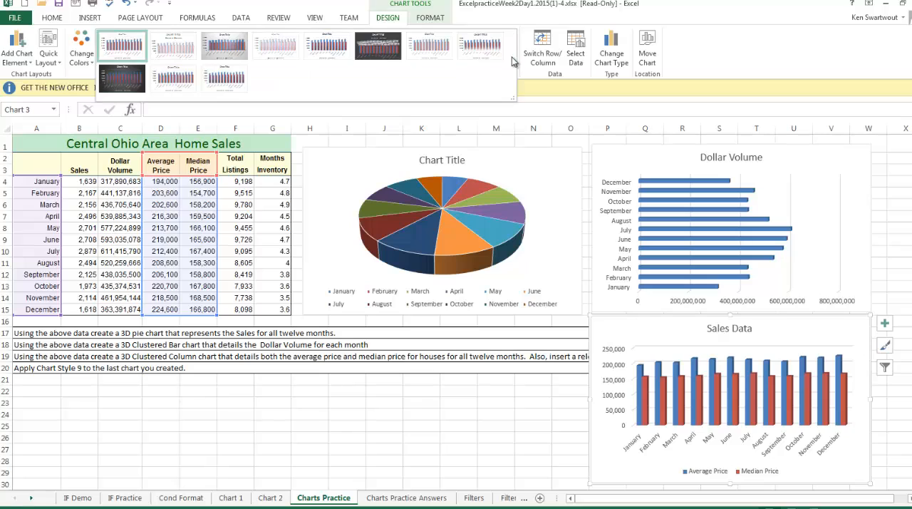
left_click(125, 86)
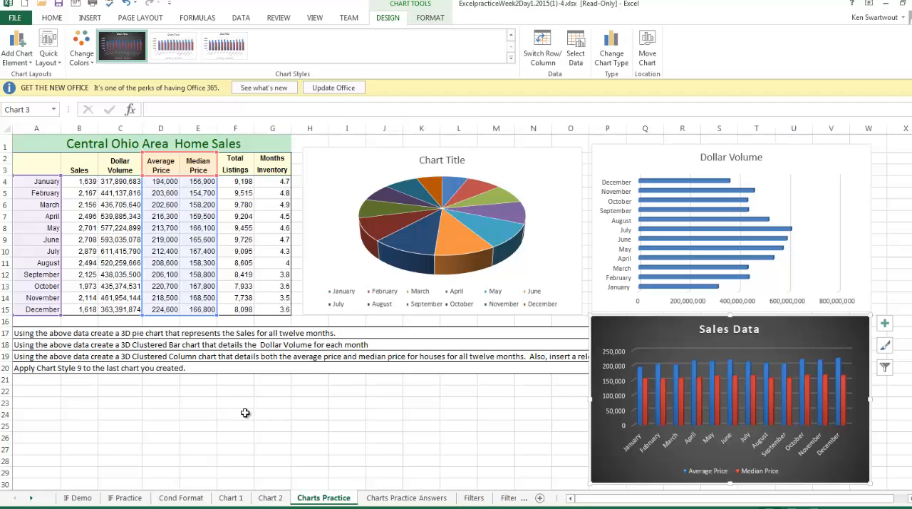
- Compare the finished charts with those on the Charts Practice Answers sheet, and return to the Charts Practice sheet
left_click(406, 498)
scroll(351, 401, "up", 2)
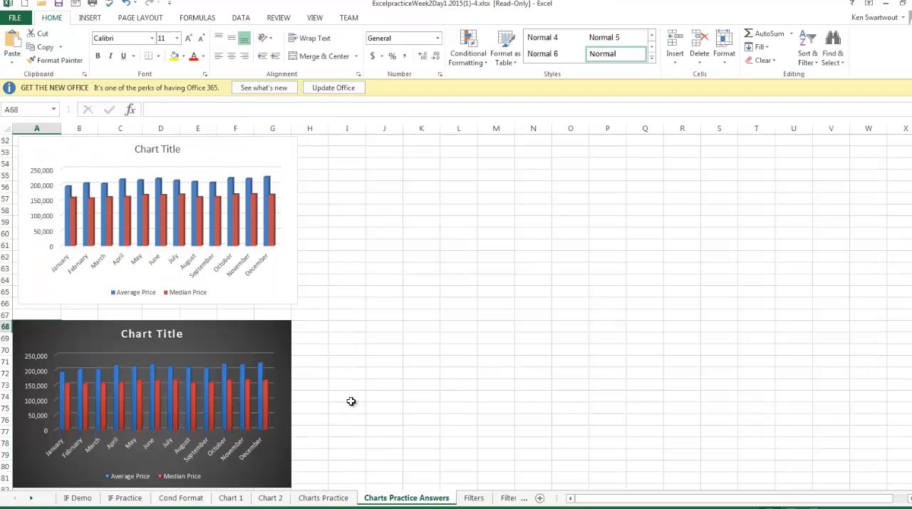
scroll(351, 402, "up", 10)
scroll(350, 382, "down", 11)
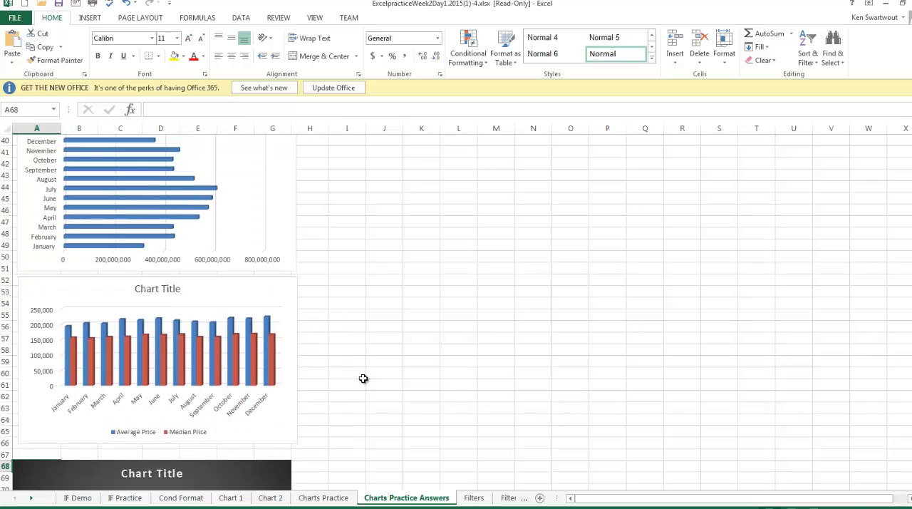
left_click(350, 497)
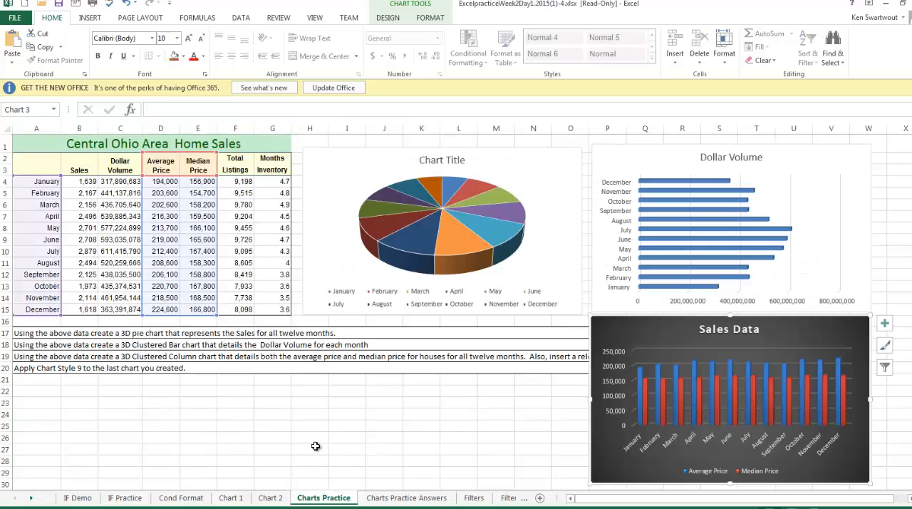
- Revisit the Charts Practice Answers sheet and go on to the Filters sheet
left_click(407, 497)
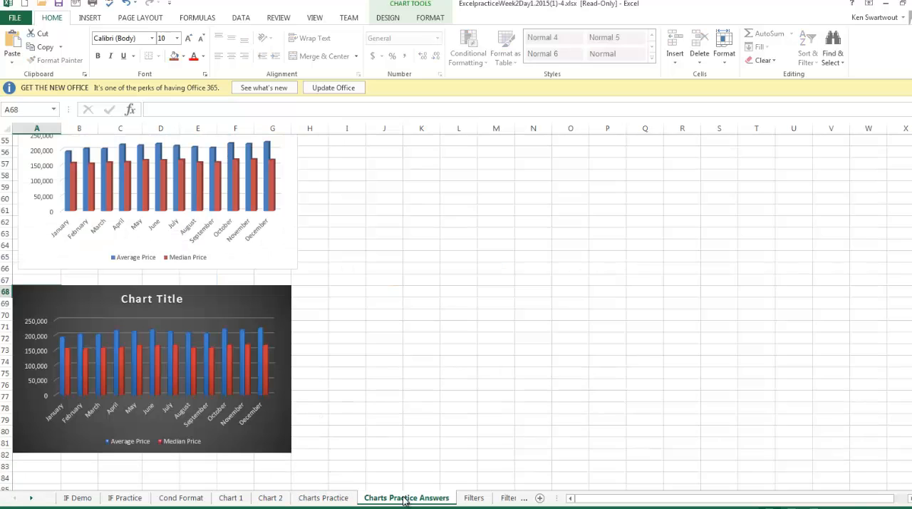
left_click(32, 498)
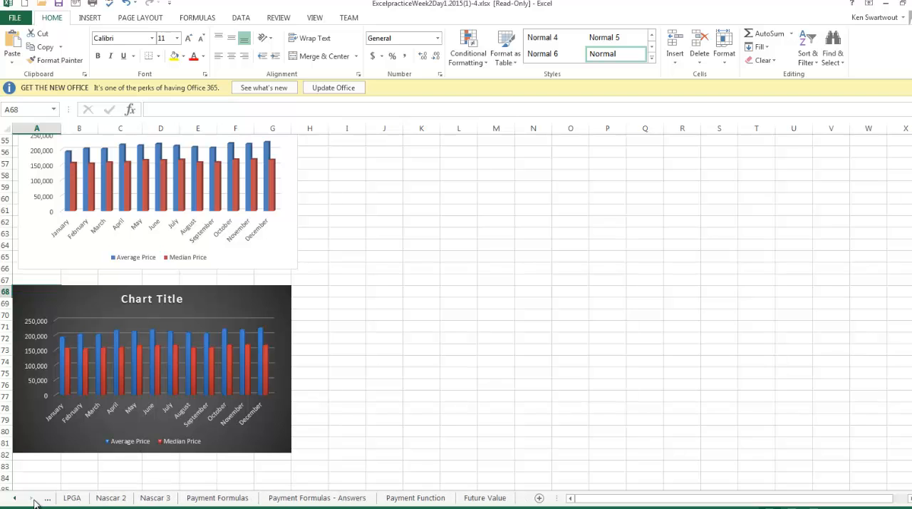
left_click(13, 498)
left_click(13, 498)
left_click(13, 498)
left_click(13, 498)
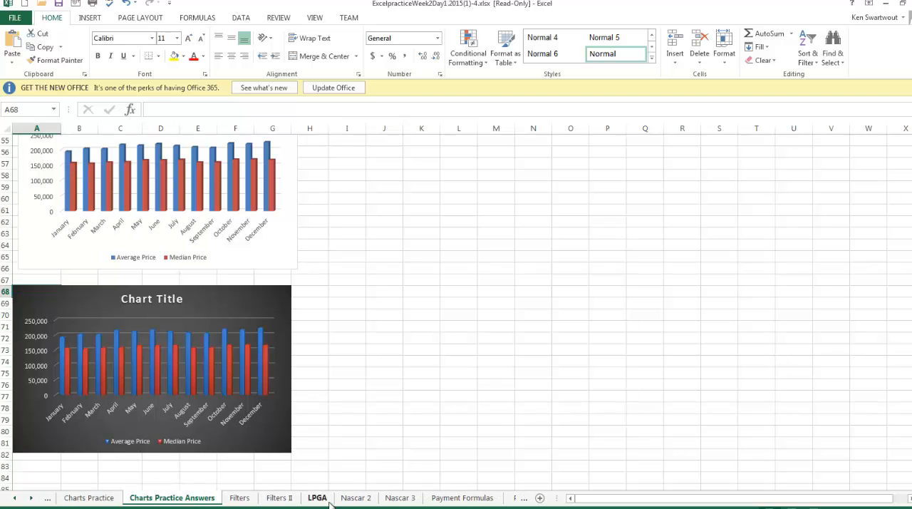
left_click(241, 499)
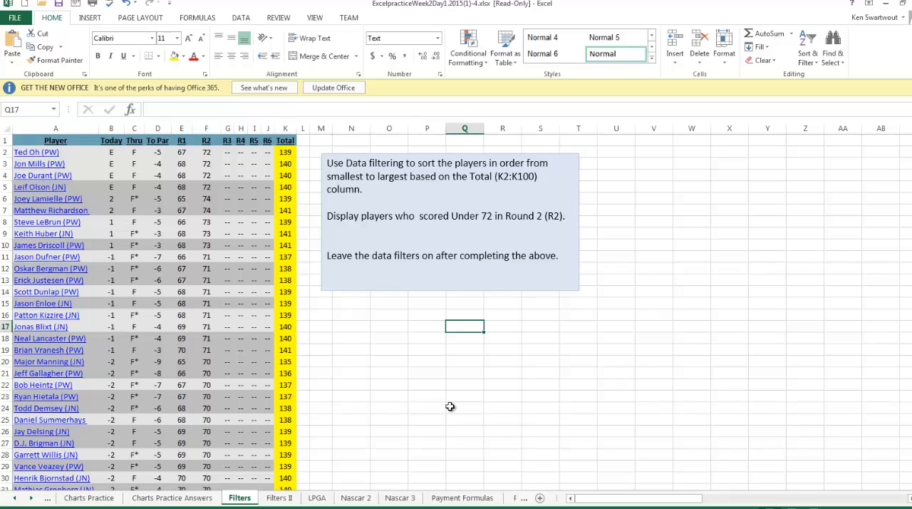
- Select a cell inside the player table and bring up the data sorting and filtering tools
left_click(214, 305)
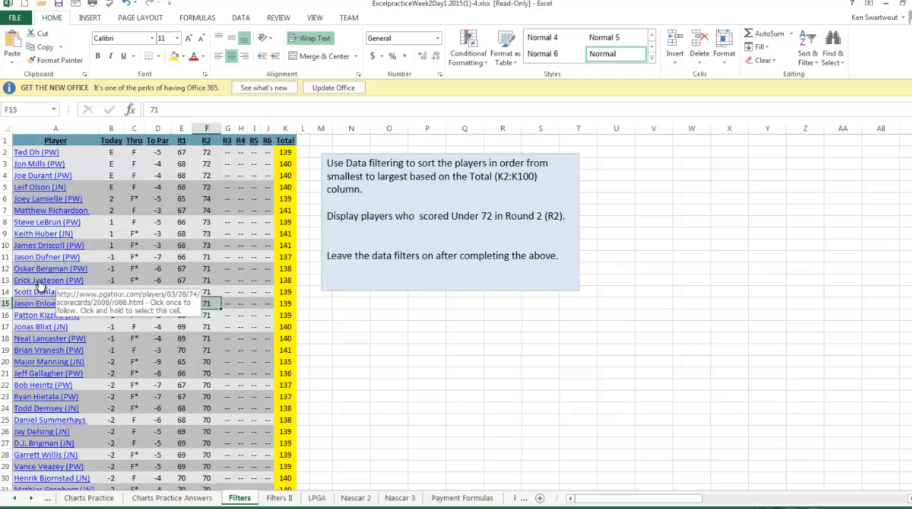
left_click(225, 385)
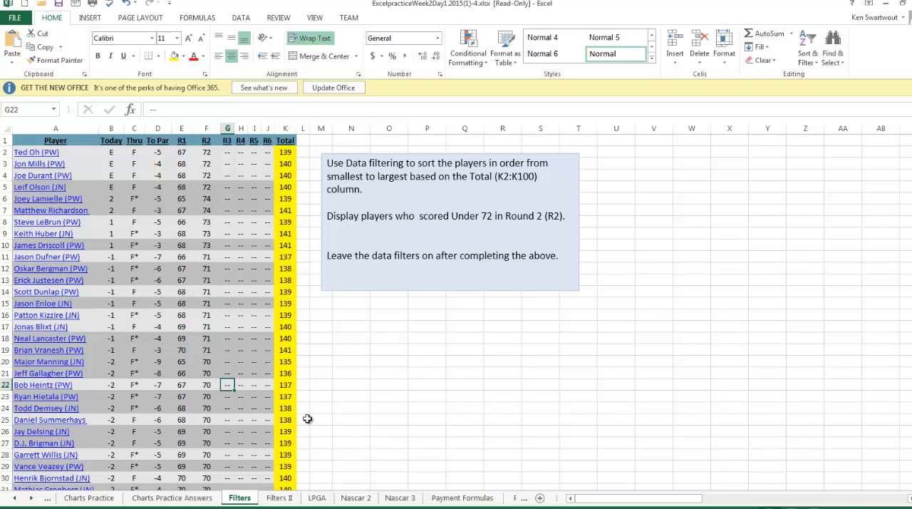
left_click(215, 327)
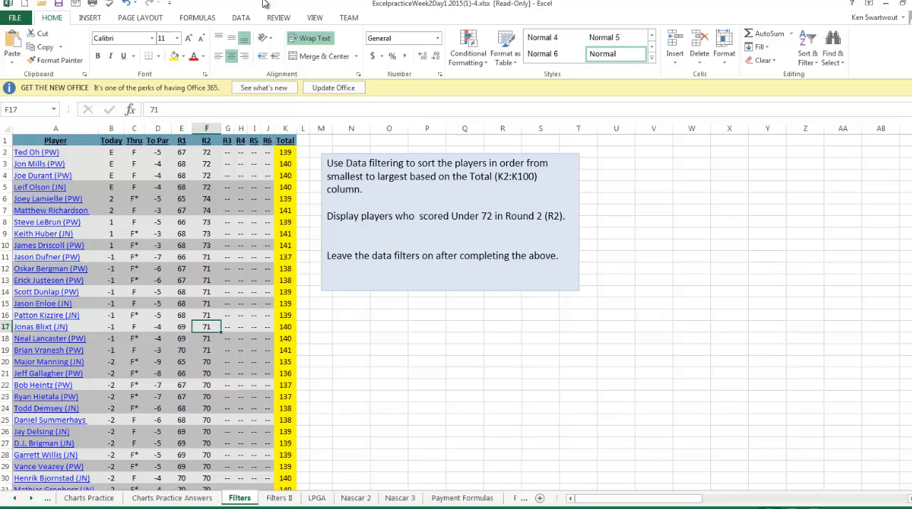
left_click(241, 17)
left_click(307, 44)
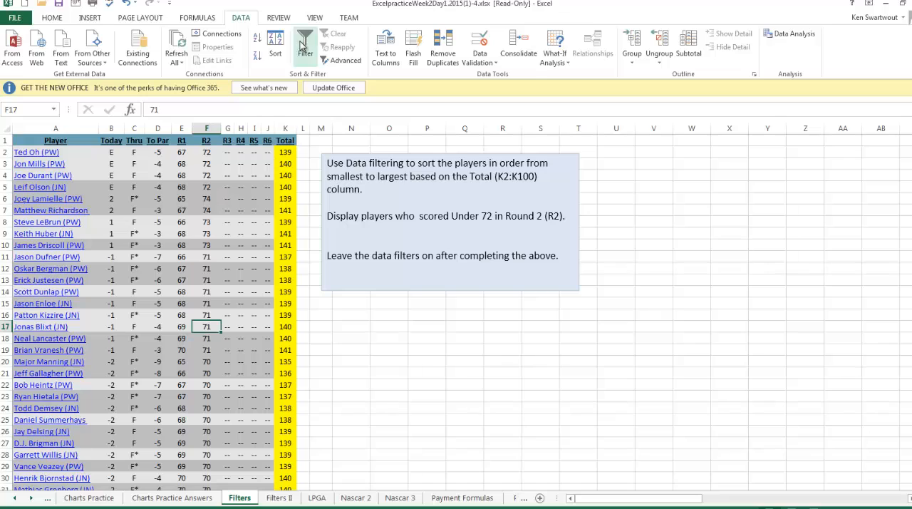
left_click(305, 44)
left_click(227, 210)
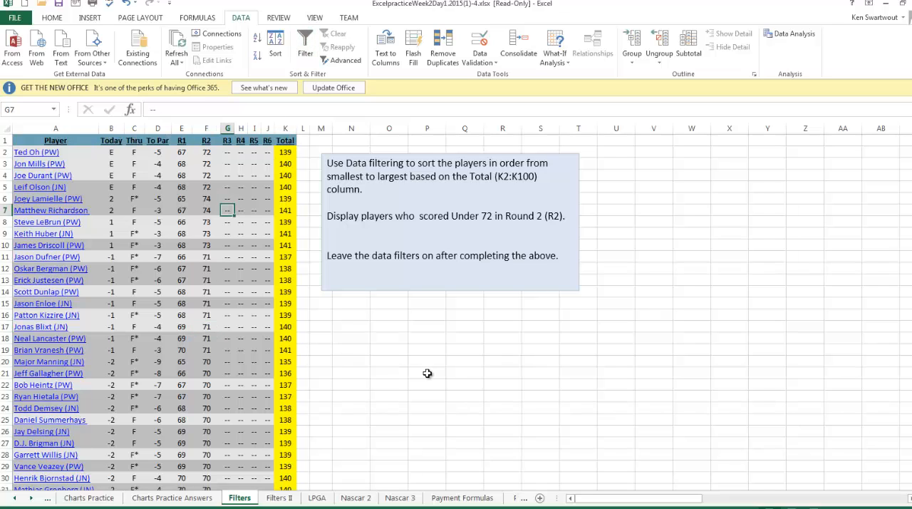
left_click(176, 243)
left_click(157, 328)
left_click(209, 352)
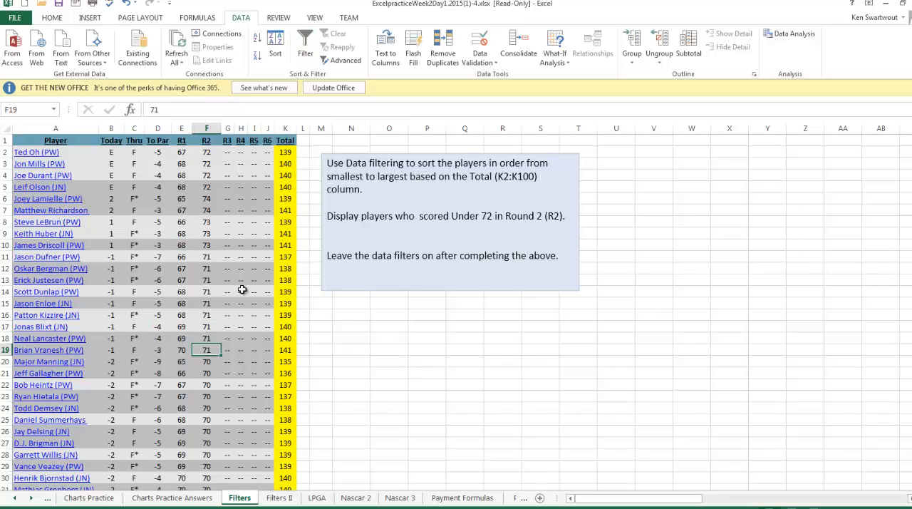
left_click(241, 290)
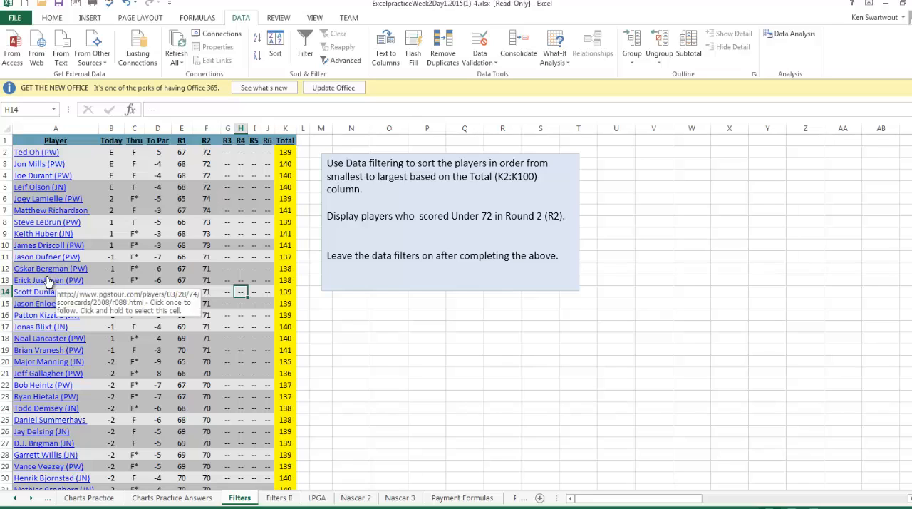
left_click(199, 196)
left_click(240, 260)
left_click(345, 330)
left_click(360, 342)
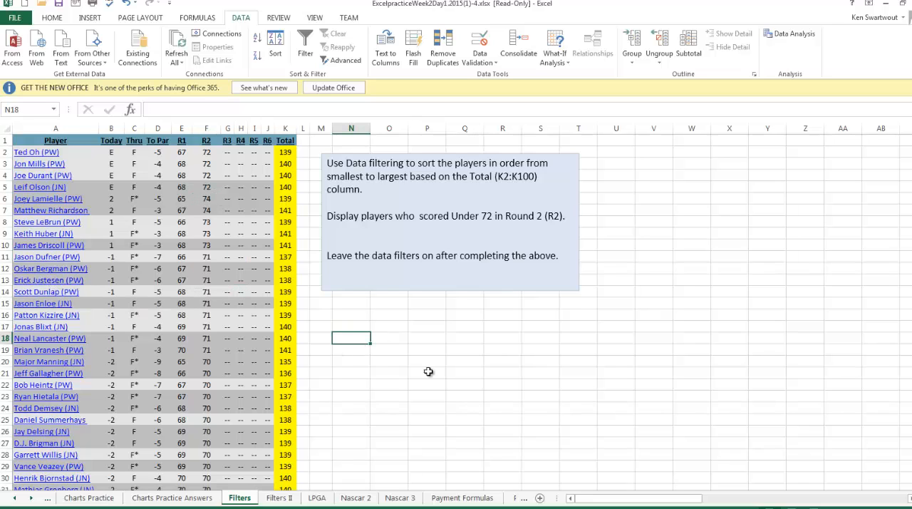
left_click_drag(429, 372, 467, 388)
left_click_drag(176, 246, 253, 312)
- Turn on filtering for the player table and sort the players by Total from smallest to largest
left_click(163, 196)
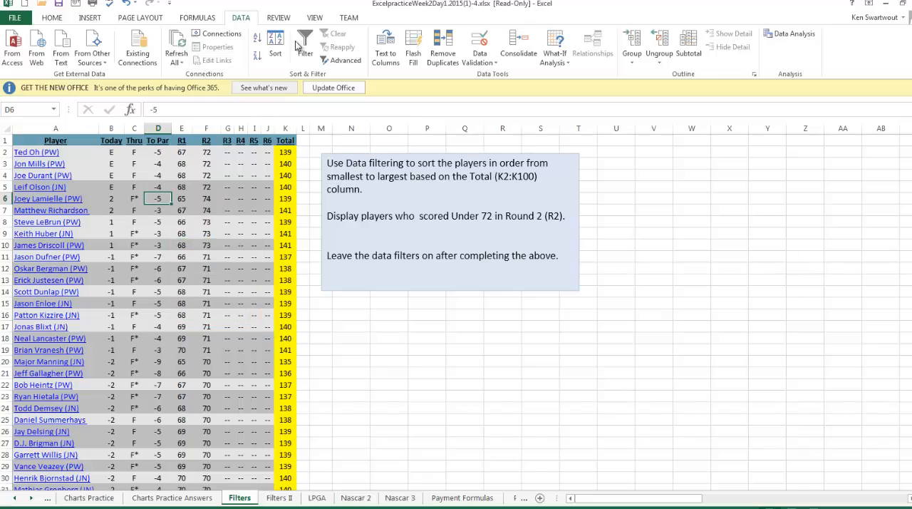
left_click(299, 46)
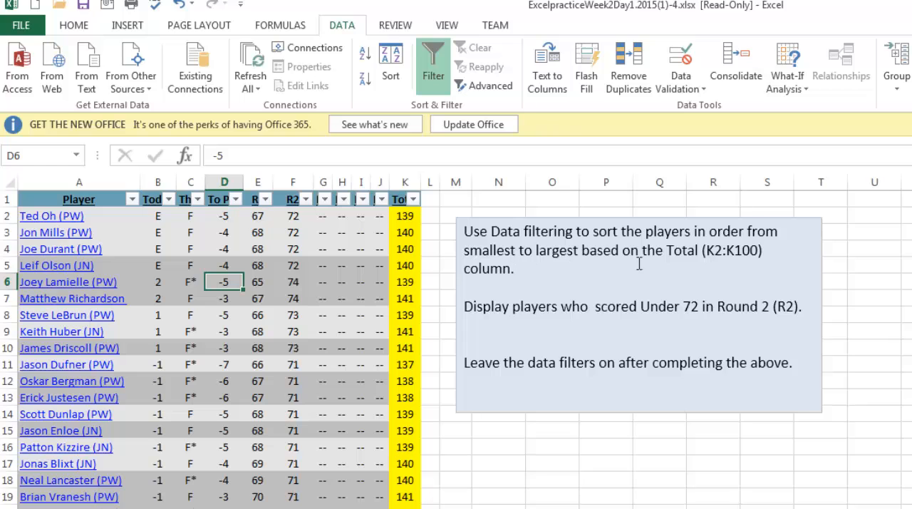
left_click(414, 199)
left_click(346, 217)
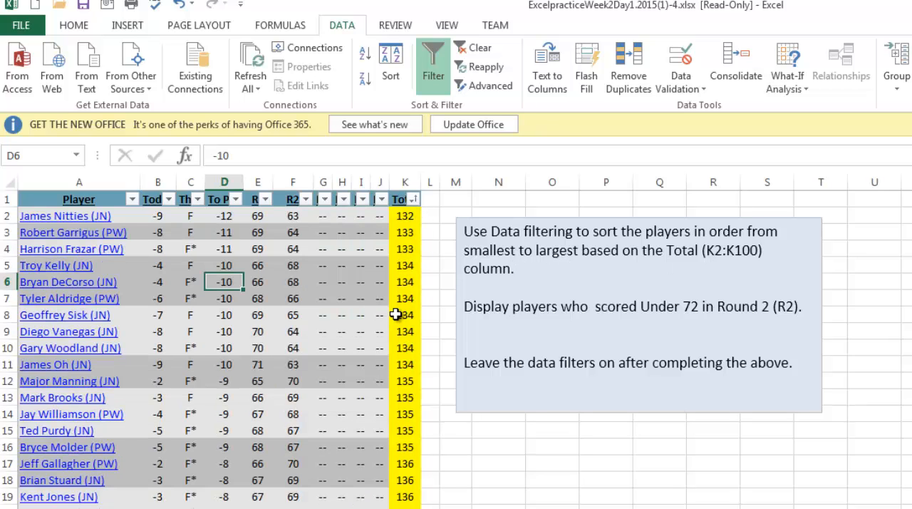
- Filter the R2 column to show only players with a Round 2 score less than 72, and look through the filtered list
left_click_drag(559, 321, 513, 307)
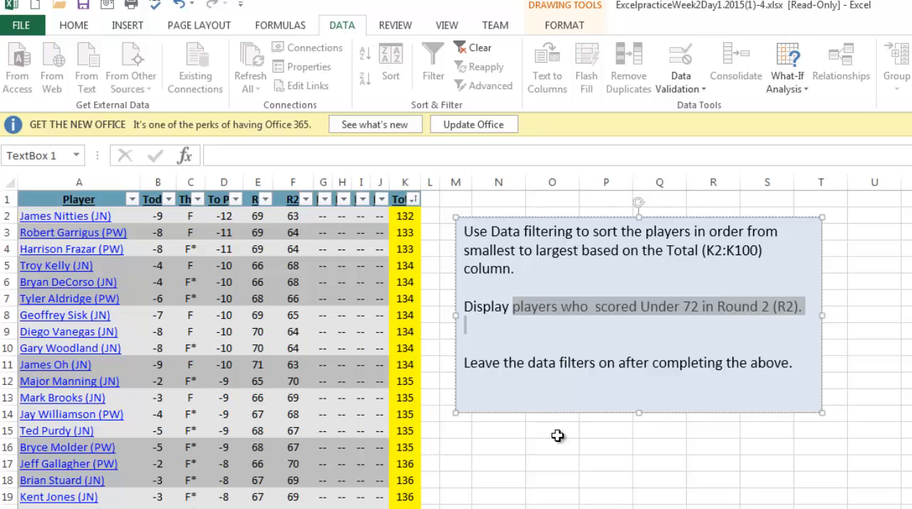
left_click(354, 350)
left_click(306, 198)
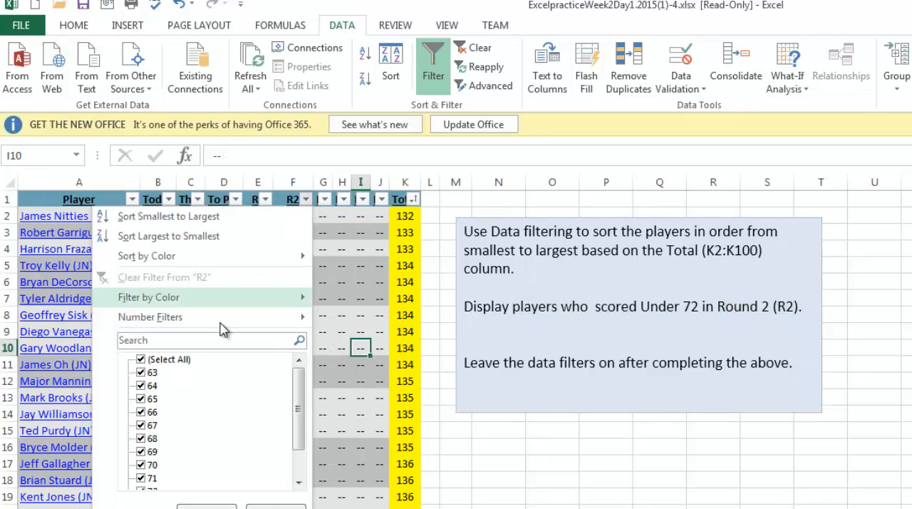
mouse_move(221, 323)
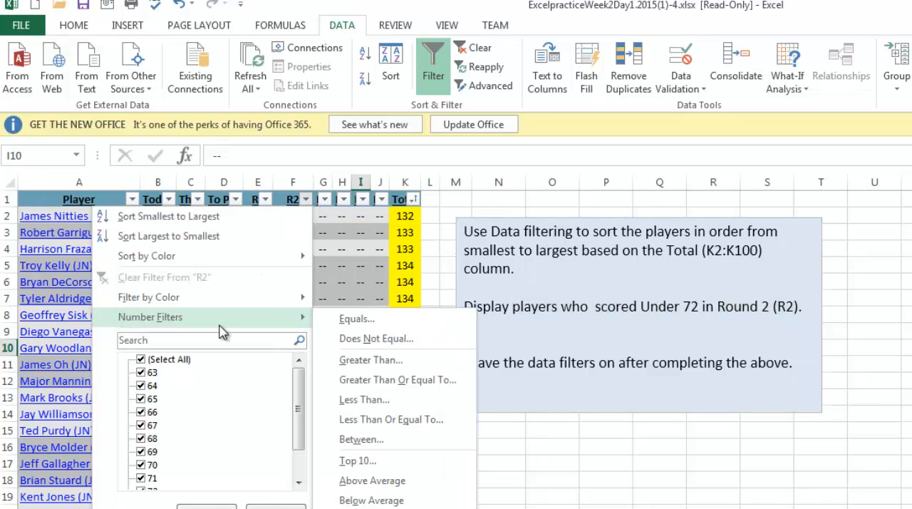
left_click(402, 407)
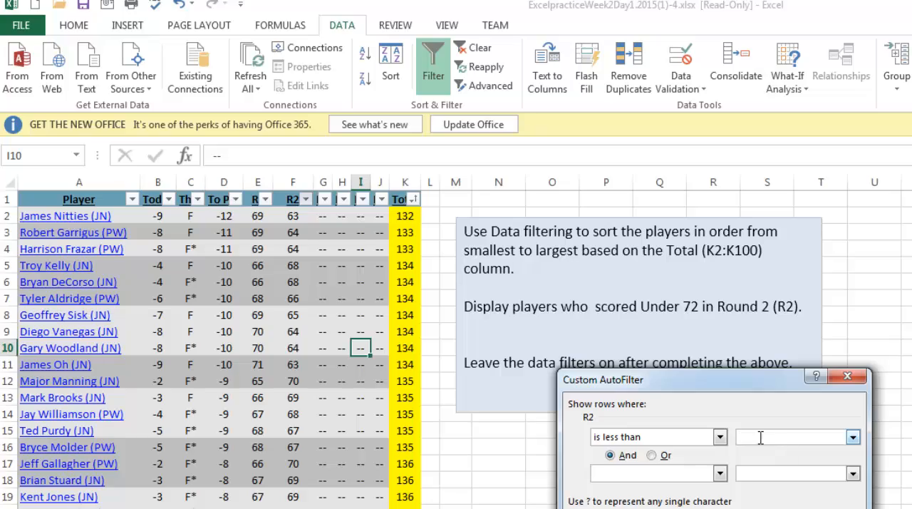
type("72")
key("Return")
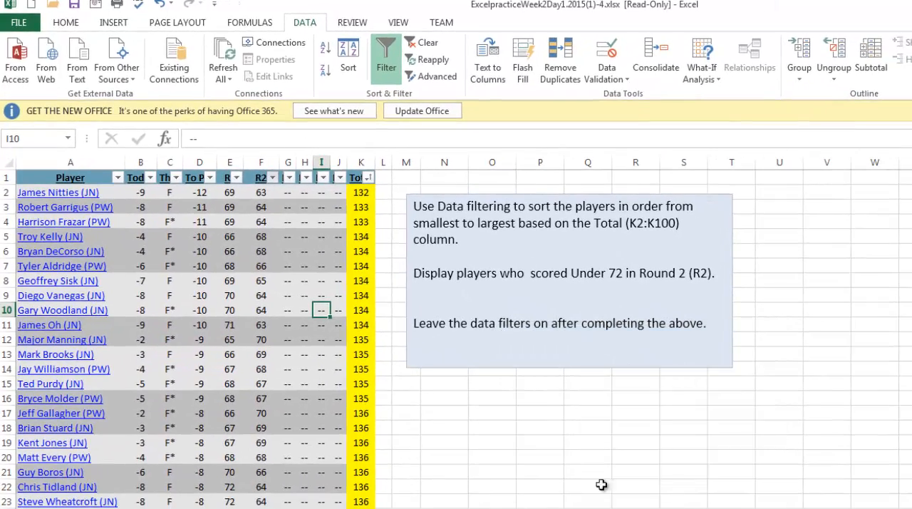
scroll(295, 412, "down", 13)
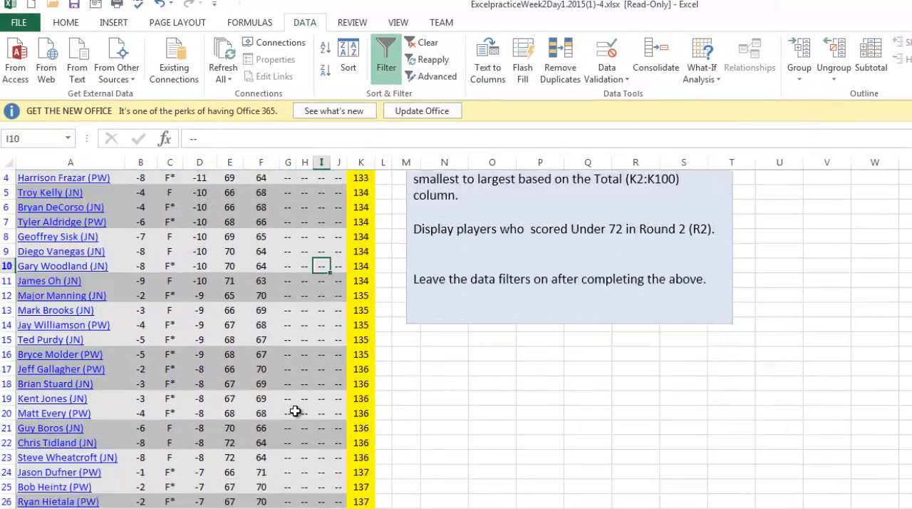
scroll(299, 406, "up", 15)
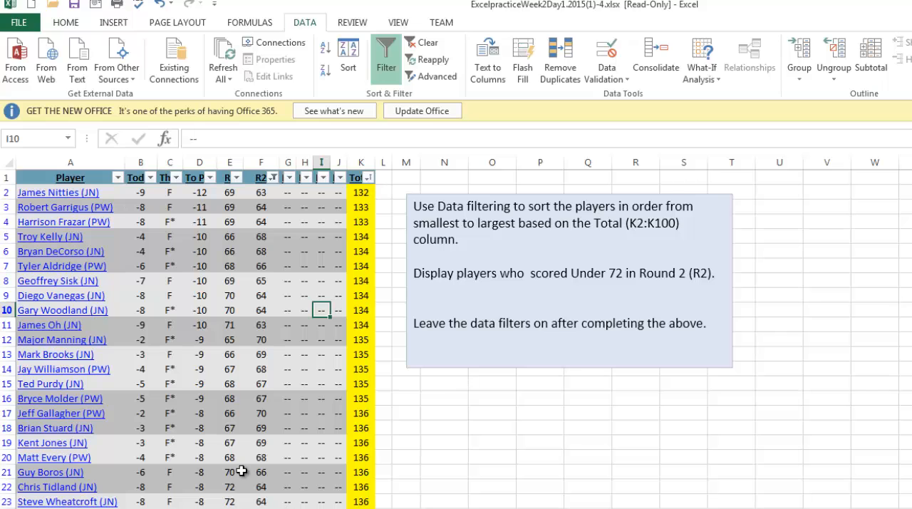
scroll(456, 335, "down", 5)
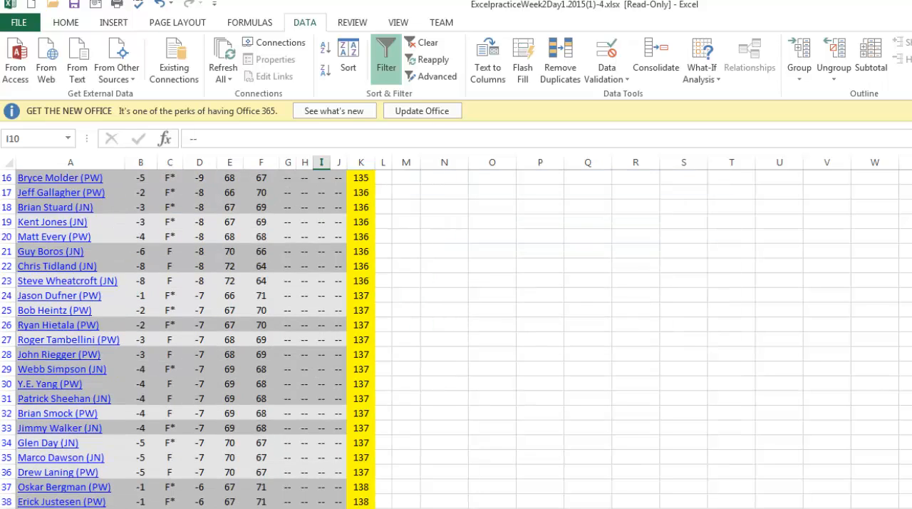
scroll(456, 335, "up", 5)
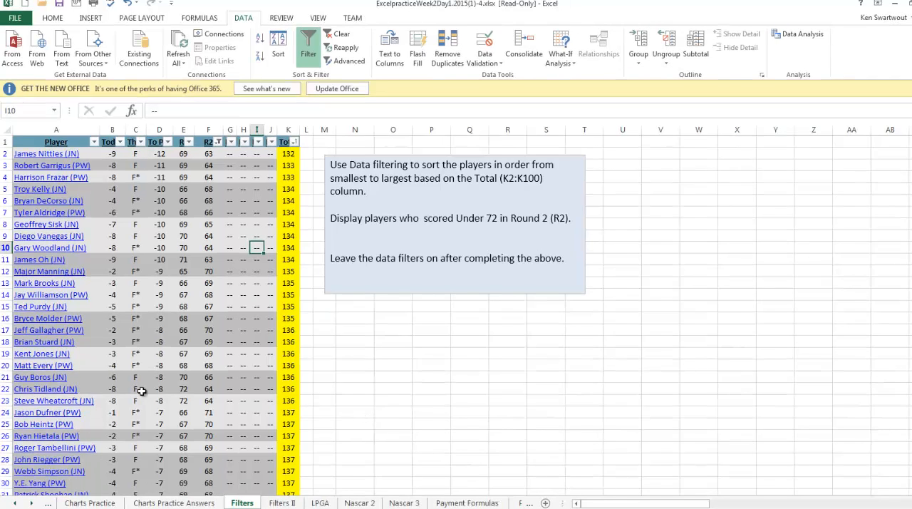
- Open the Filters II sheet and turn on filtering for its tournament score table
left_click(281, 504)
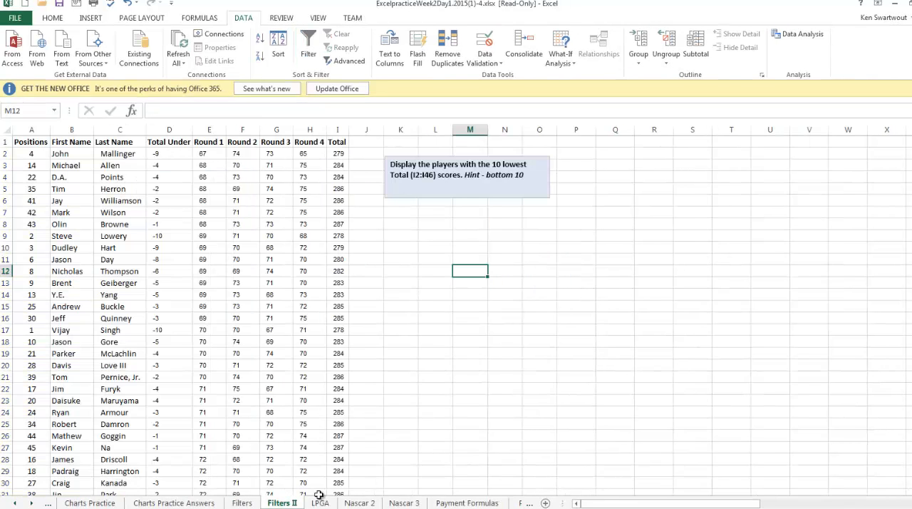
left_click(396, 379)
left_click(448, 322)
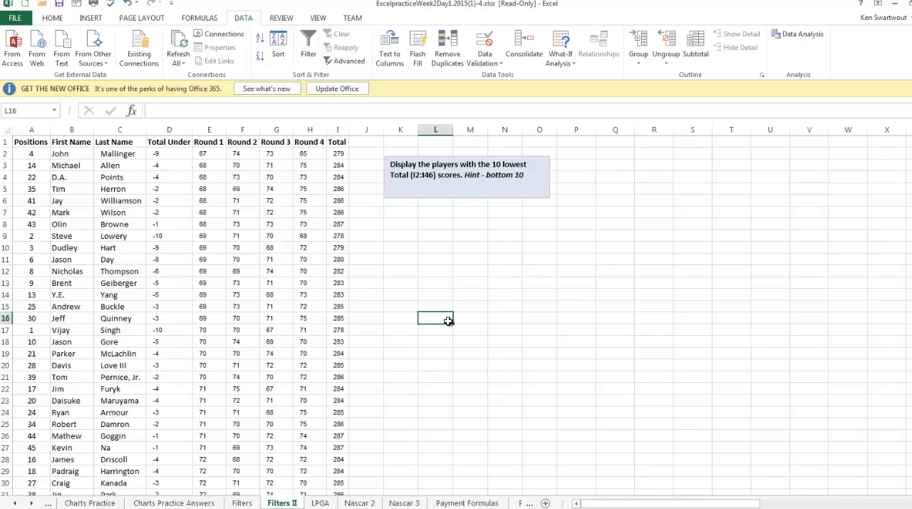
left_click(217, 285)
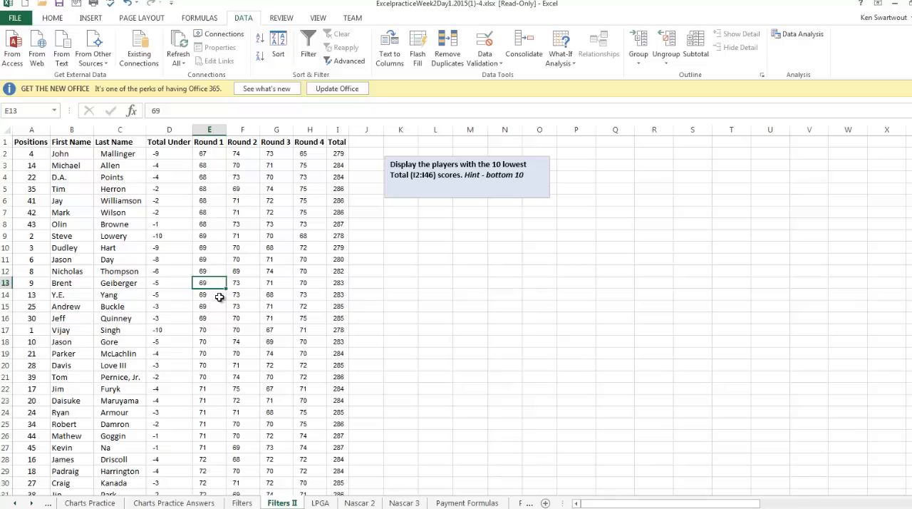
left_click(310, 44)
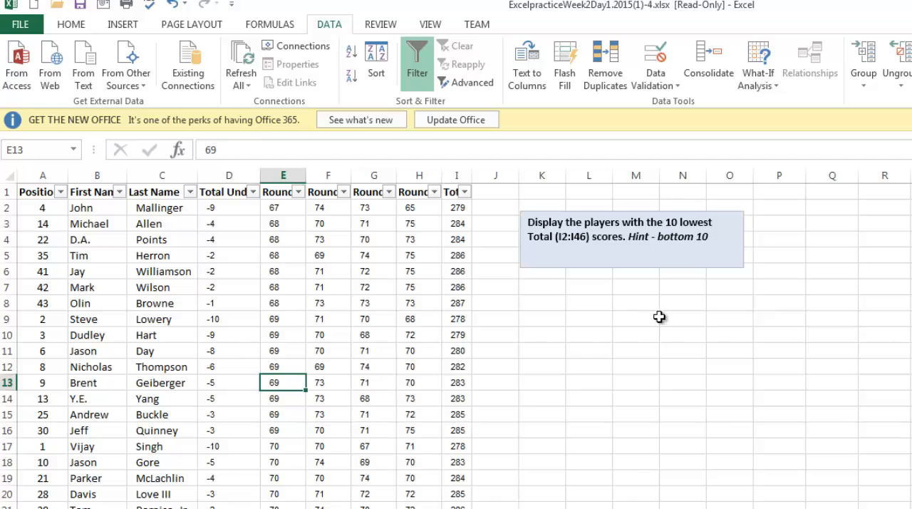
- Filter the Total column with the Top 10 number filter set to show the Bottom 10 items
left_click(464, 192)
mouse_move(387, 315)
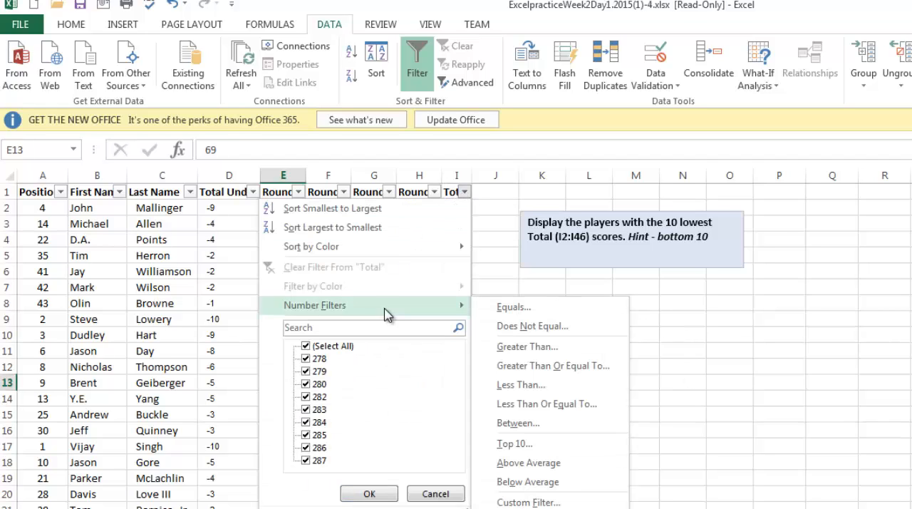
left_click(519, 444)
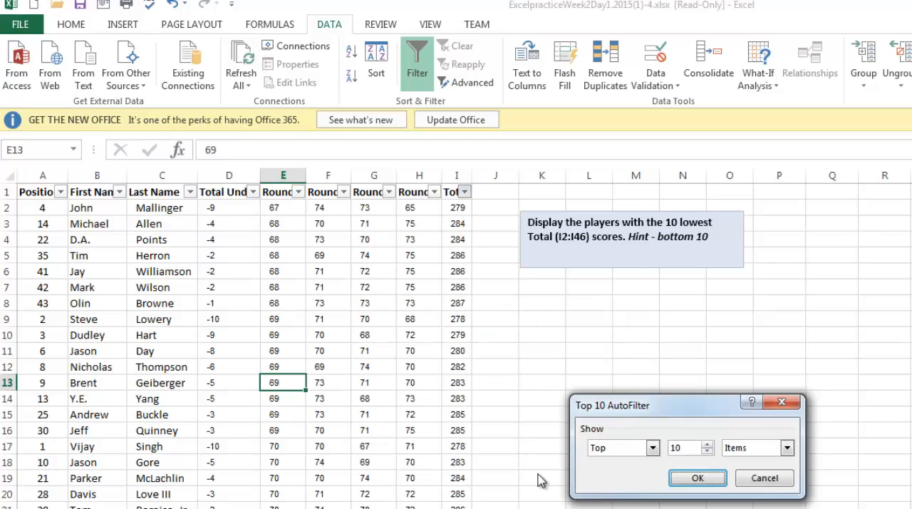
left_click(653, 448)
left_click(628, 475)
left_click(698, 478)
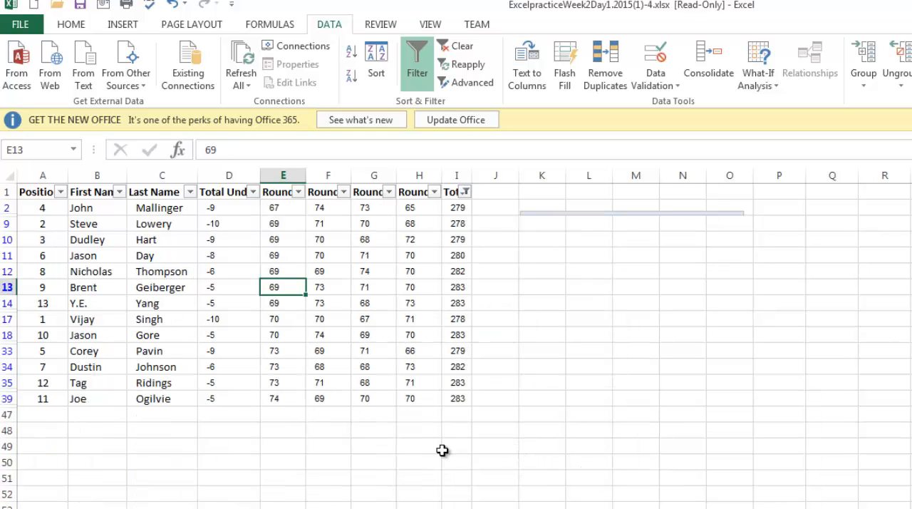
- Try stretching the collapsed instruction text box beside the table to a readable height, and undo the resize
left_click(638, 214)
left_click_drag(632, 213, 632, 263)
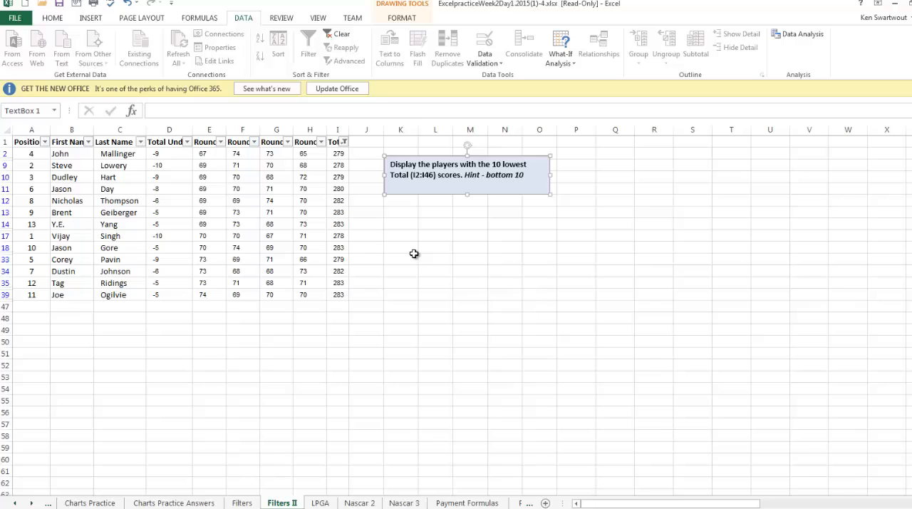
left_click(560, 345)
left_click(432, 178)
key("ctrl+z")
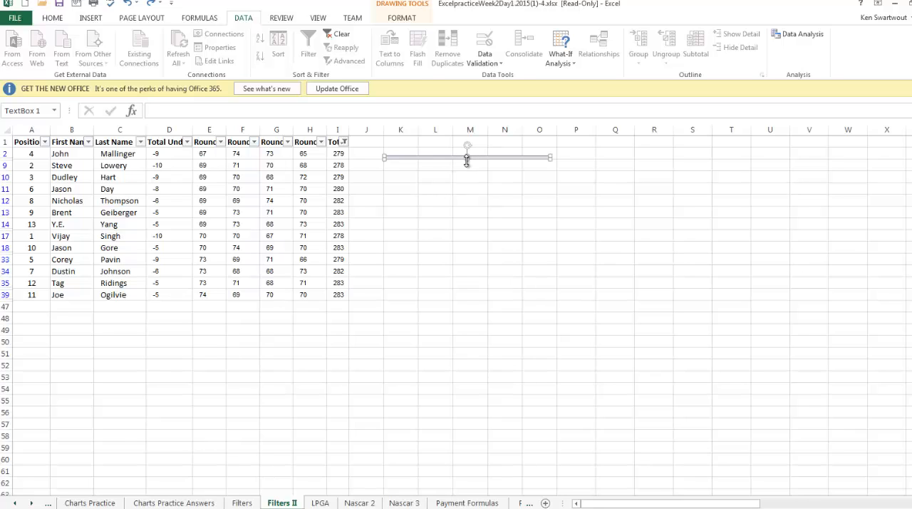
- Stretch the collapsed instruction text box down to about row 12 so its whole text can be read
left_click_drag(468, 158, 467, 204)
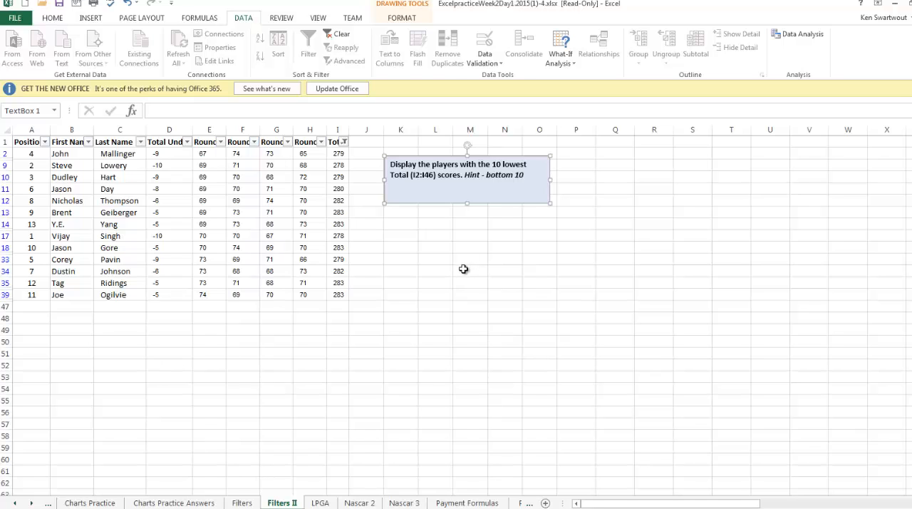
- Open the LPGA sheet and read the color scale instruction in its text box
left_click(321, 502)
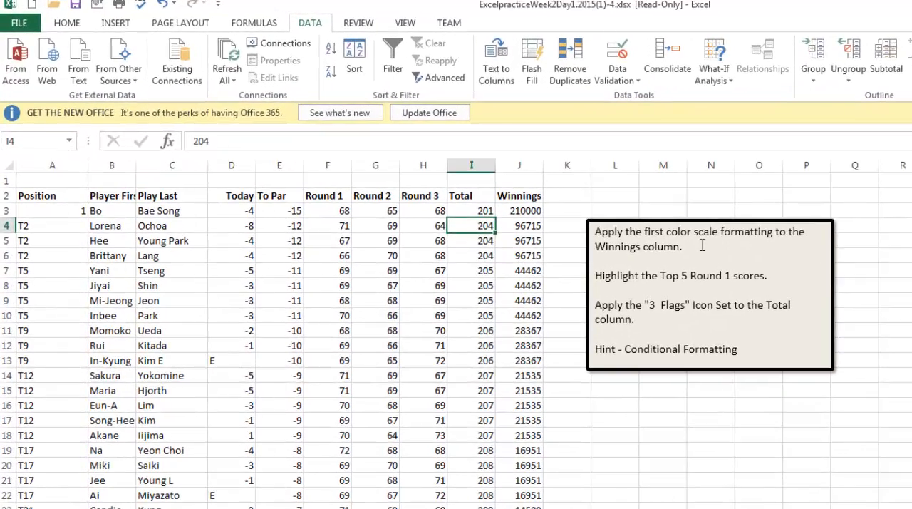
left_click(556, 193)
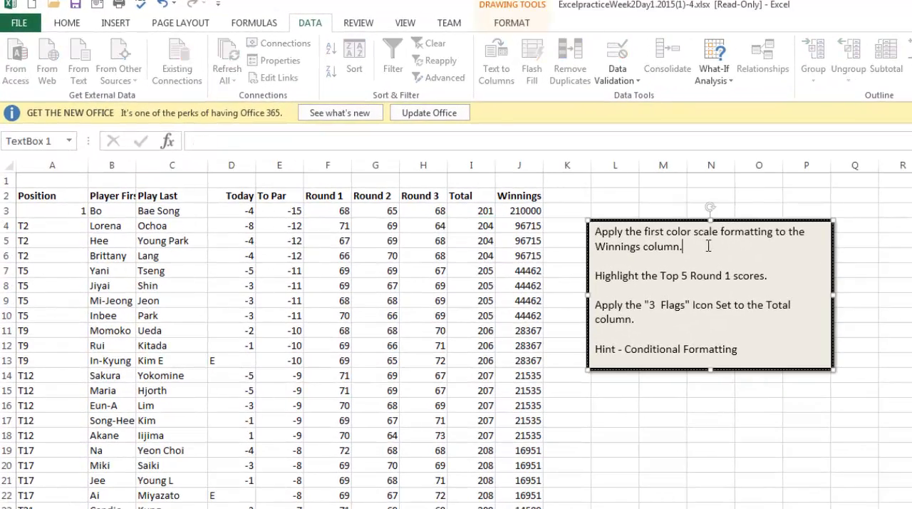
triple_click(655, 239)
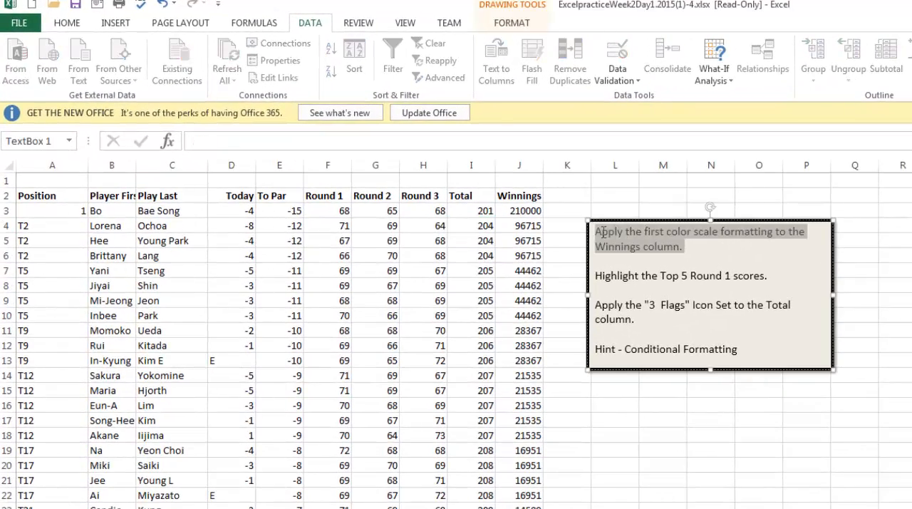
- Apply the first color scale conditional format, green-yellow-red, to all values in the Winnings column from J3 down
left_click(514, 211)
left_click(700, 467)
left_click(522, 211)
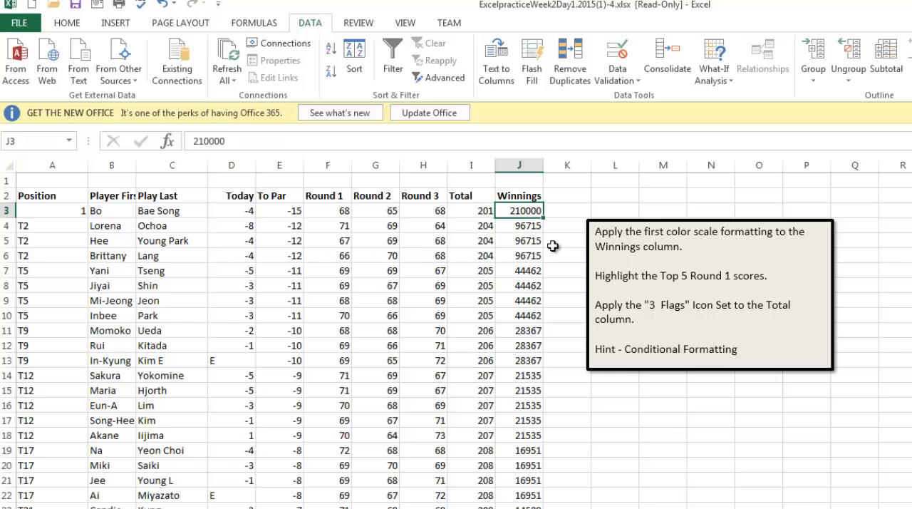
key("ctrl+shift+Down")
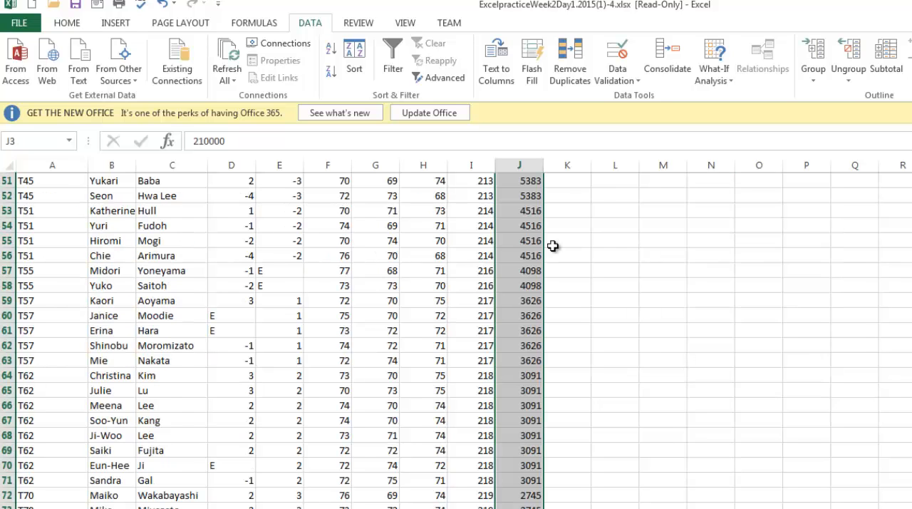
scroll(563, 309, "up", 17)
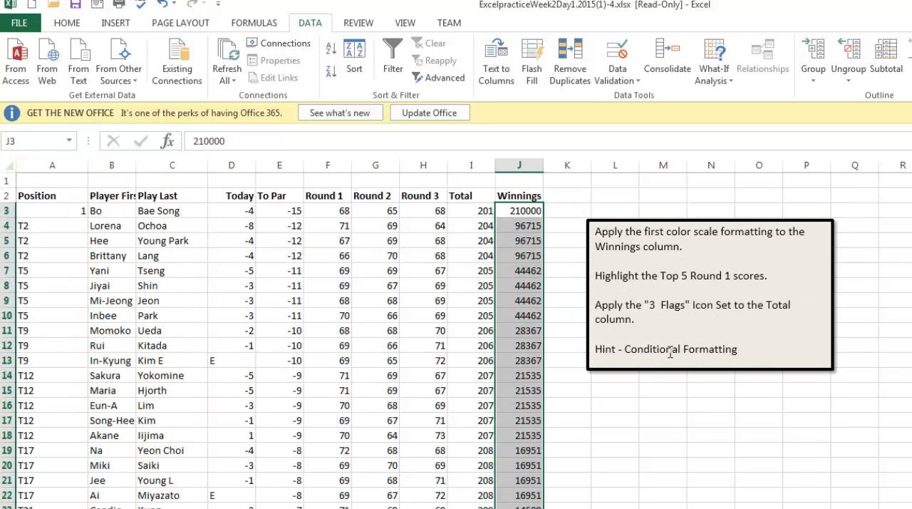
left_click(68, 23)
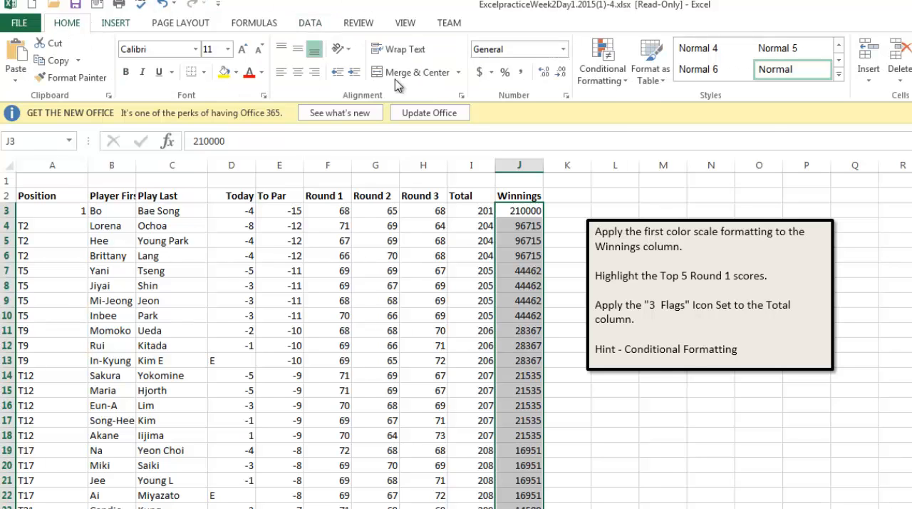
left_click(613, 80)
mouse_move(644, 204)
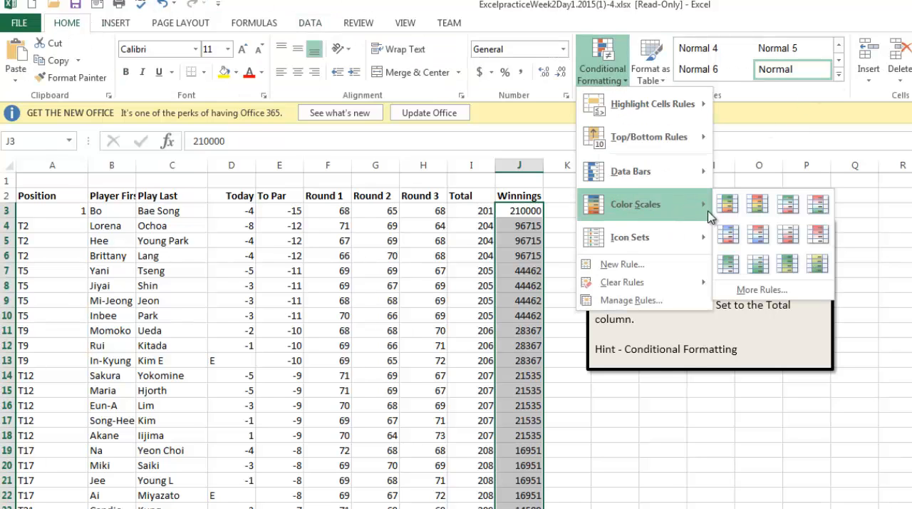
left_click(745, 206)
- Highlight the top 5 Round 1 scores from F3 down with a Top/Bottom rule using Light Red Fill with Dark Red Text
left_click(728, 371)
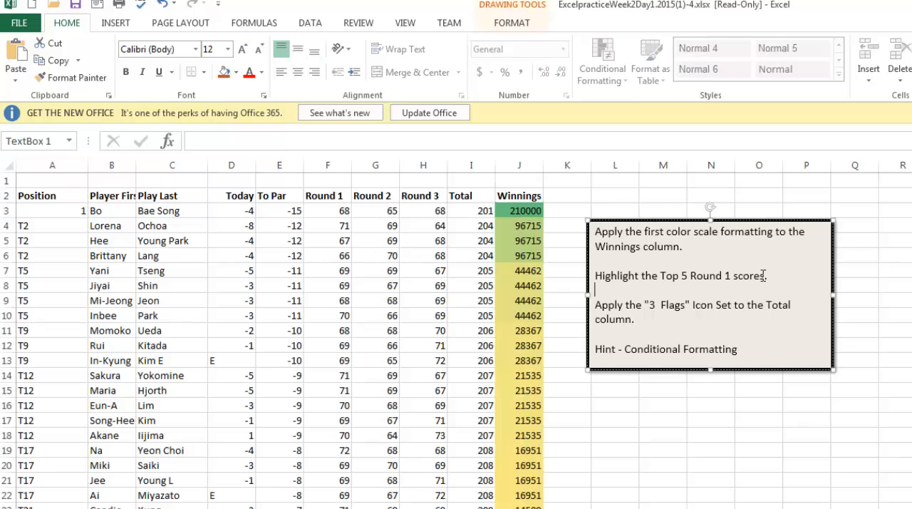
left_click_drag(770, 277, 590, 273)
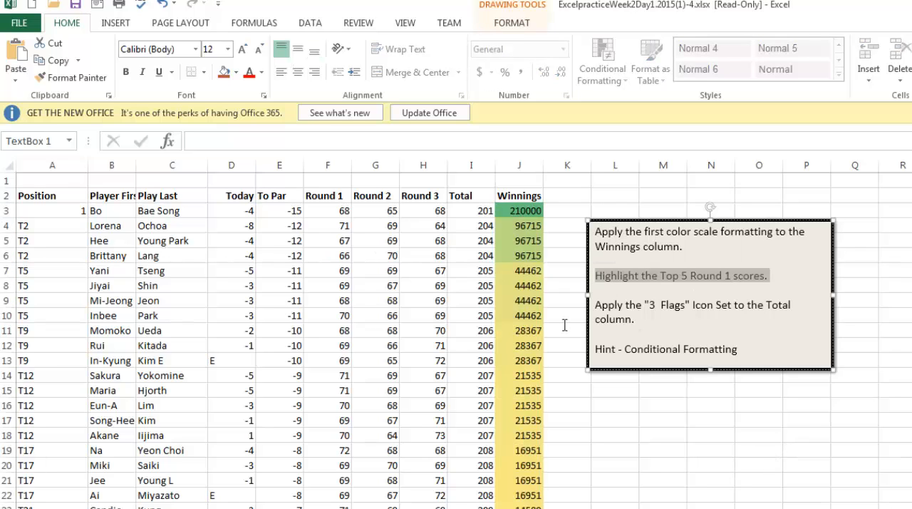
left_click(330, 213)
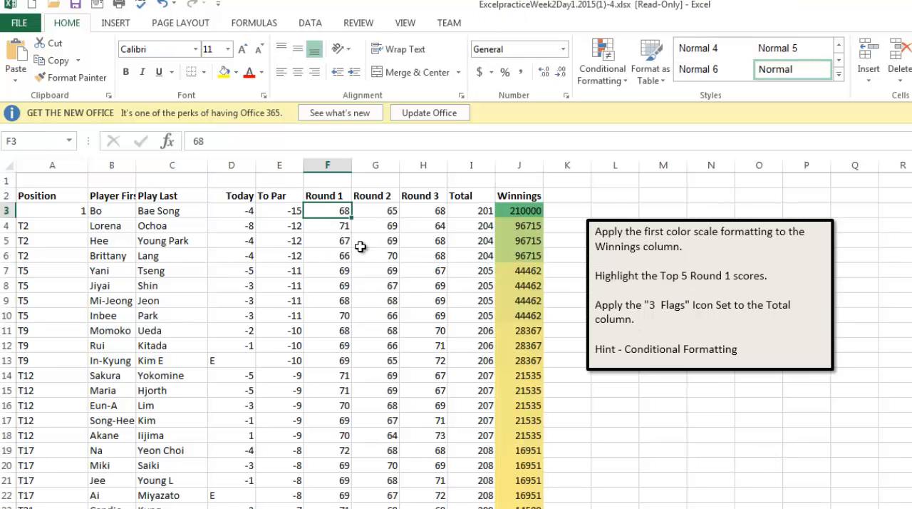
key("ctrl+shift+Down")
scroll(362, 244, "up", 17)
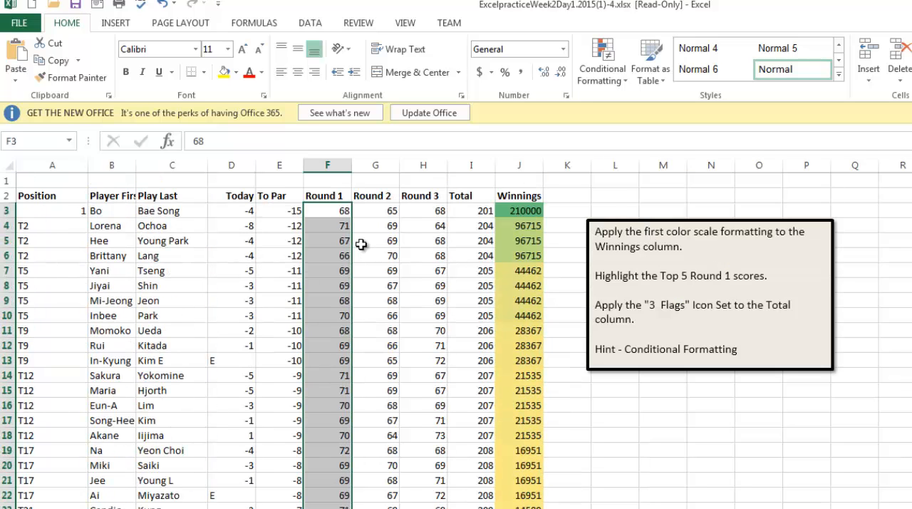
left_click(606, 77)
mouse_move(627, 106)
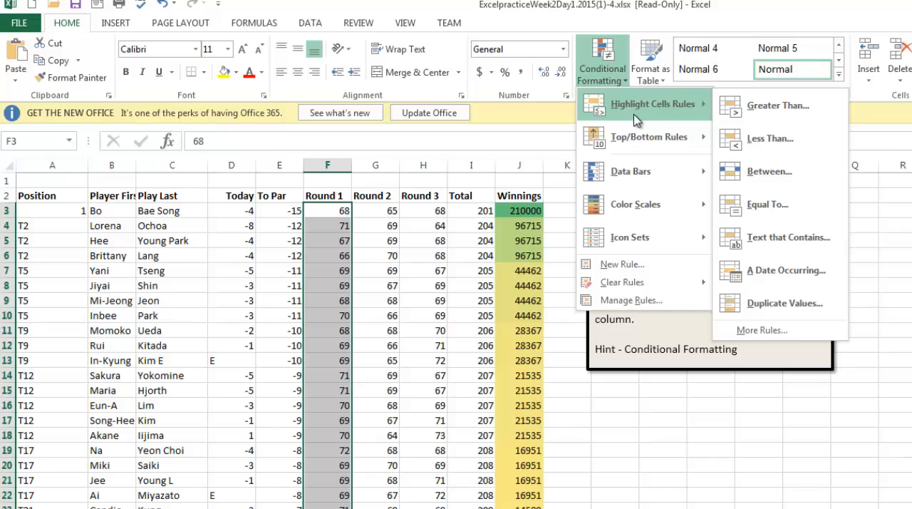
mouse_move(647, 138)
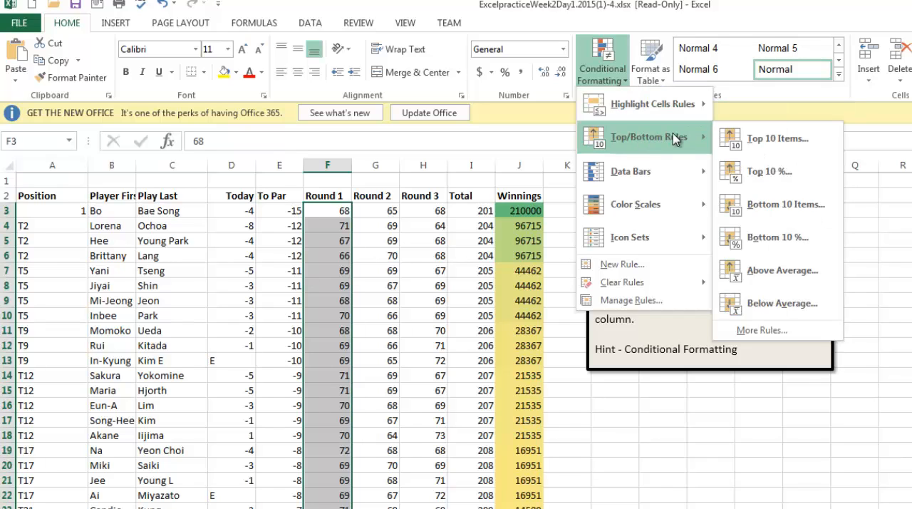
left_click(775, 139)
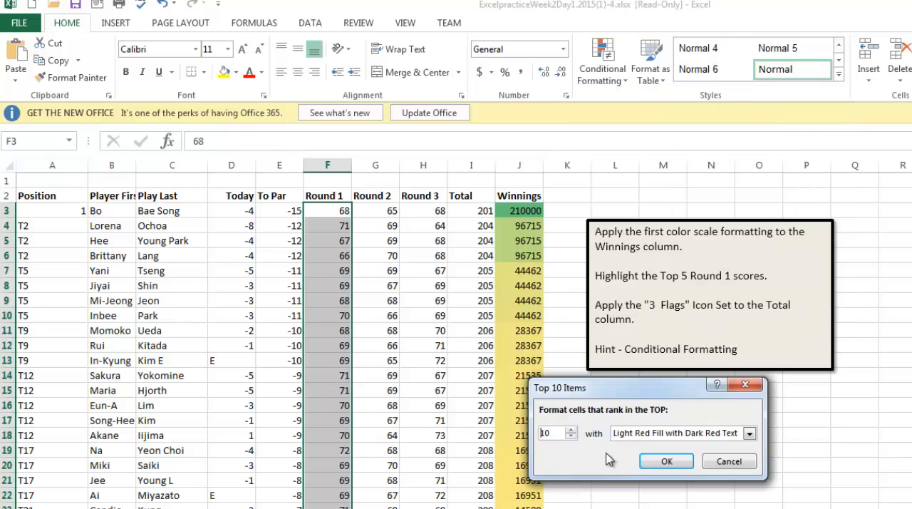
left_click(571, 437)
left_click(667, 461)
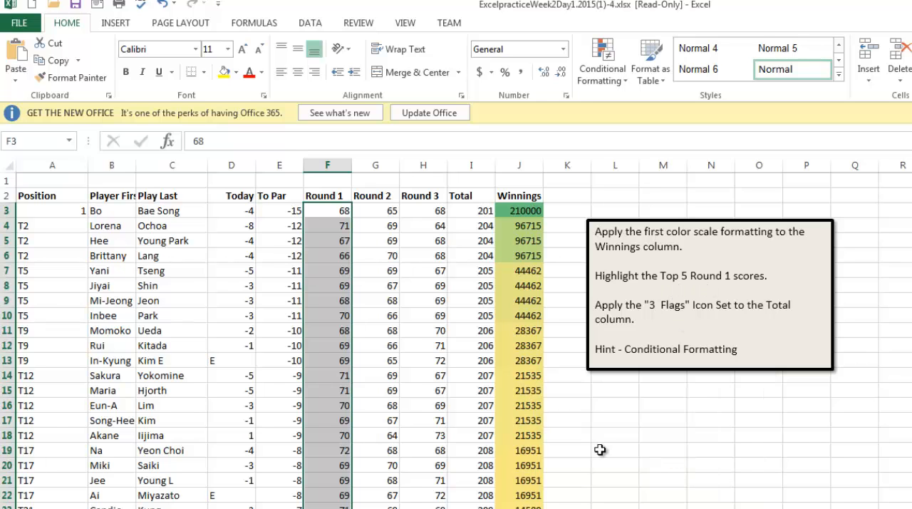
- Look through the Round 1 column to examine which scores the top 5 rule highlights
scroll(390, 430, "down", 8)
scroll(338, 427, "down", 1)
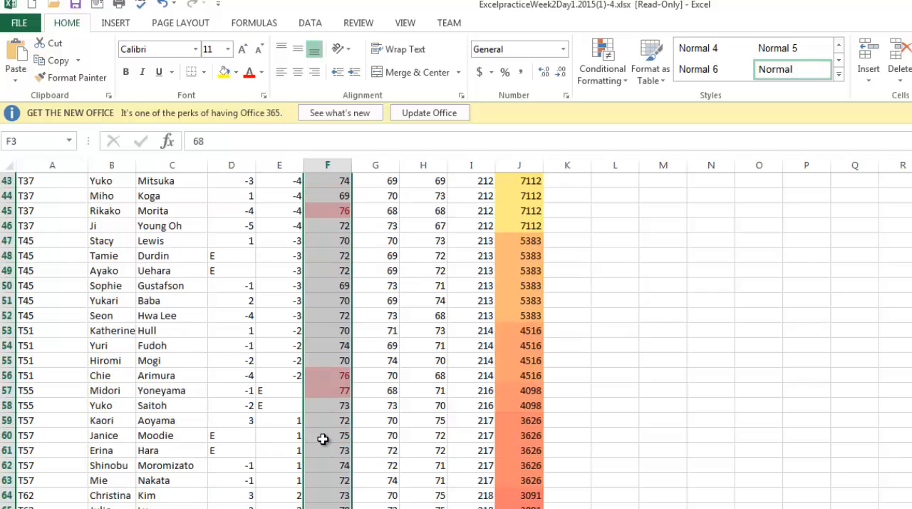
scroll(322, 437, "up", 1)
scroll(322, 437, "up", 7)
scroll(322, 438, "down", 6)
scroll(327, 441, "down", 5)
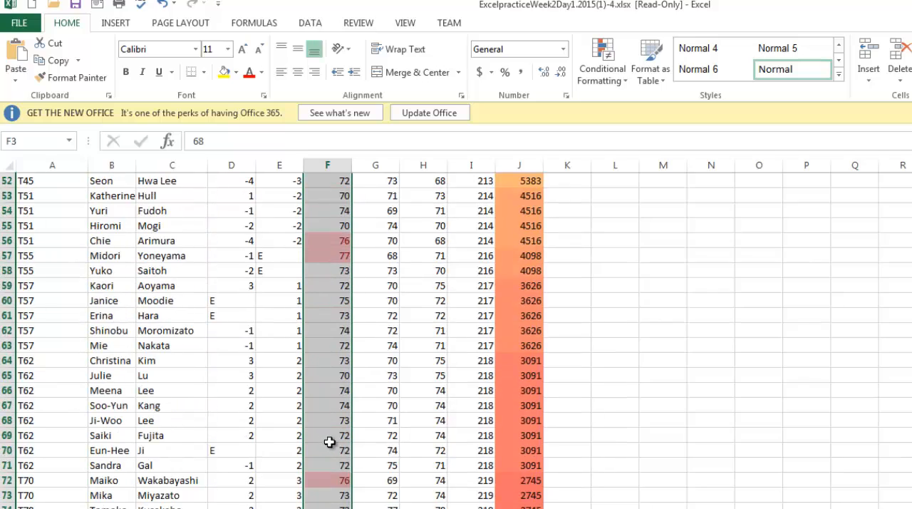
scroll(330, 442, "up", 17)
left_click(759, 458)
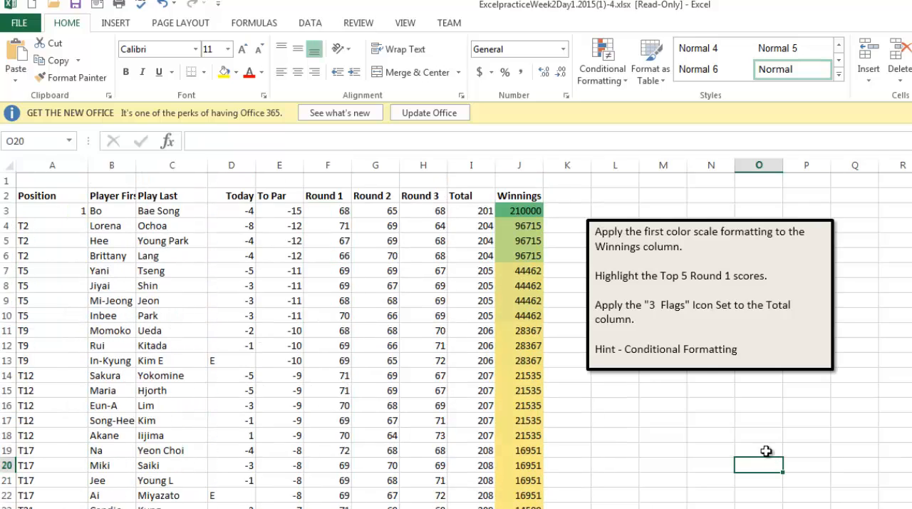
- Apply the 3 Flags icon set to all values in the Total column from I3 down
left_click_drag(656, 326, 596, 290)
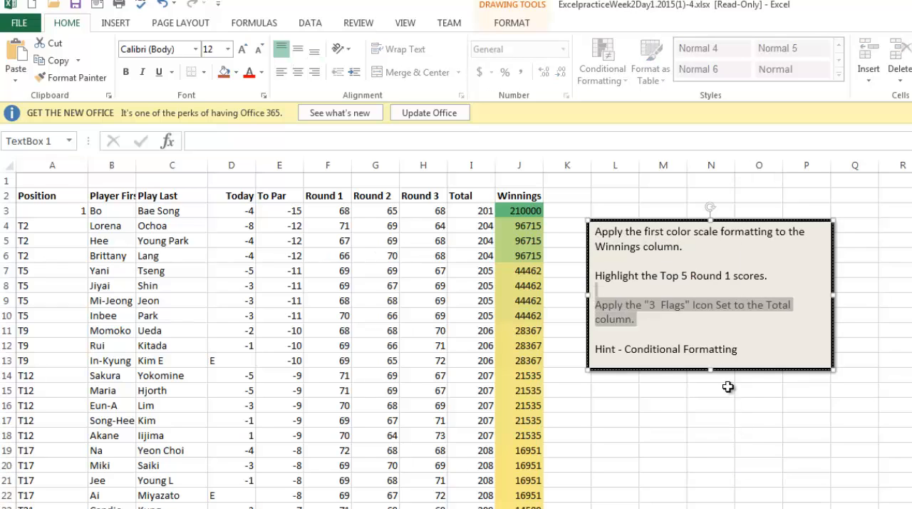
left_click(725, 316)
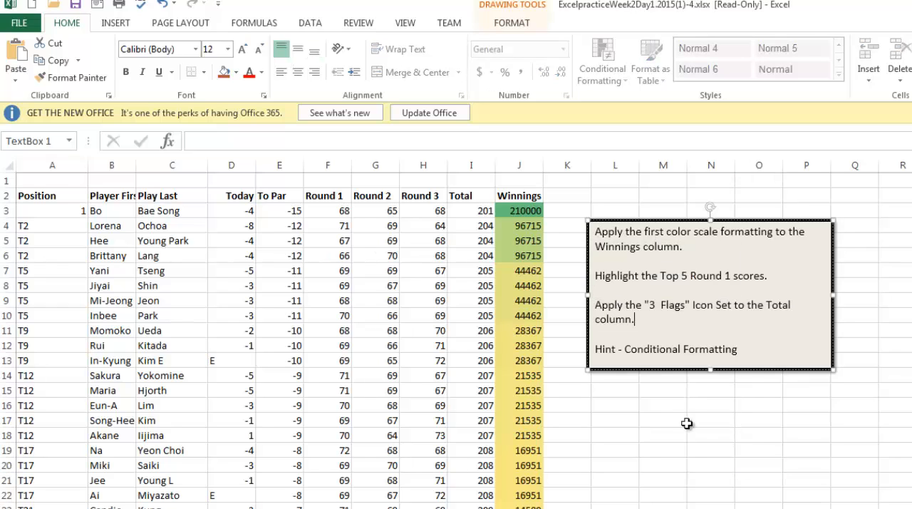
left_click(487, 212)
key("ctrl+shift+Down")
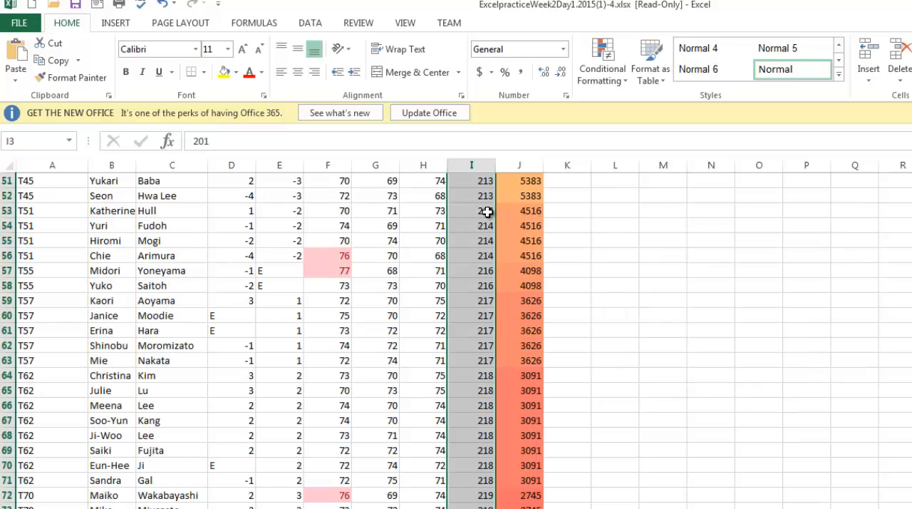
left_click(602, 68)
mouse_move(688, 240)
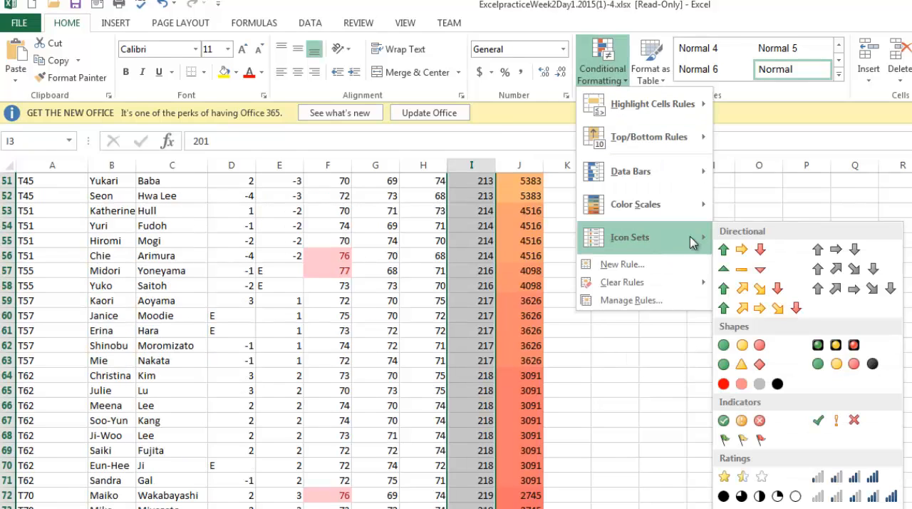
left_click(756, 438)
left_click(648, 451)
scroll(648, 450, "up", 17)
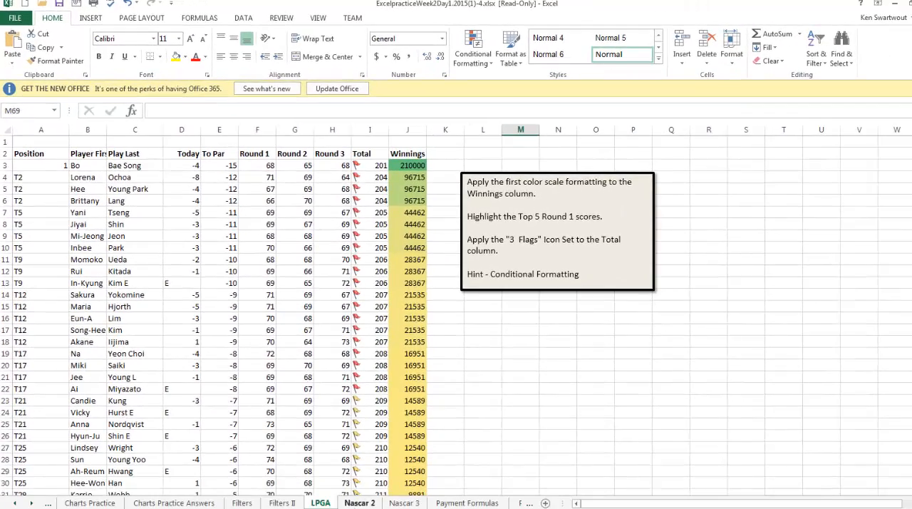
- Open the Nascar 2 sheet and turn on filtering for its driver table
left_click(360, 502)
left_click(368, 385)
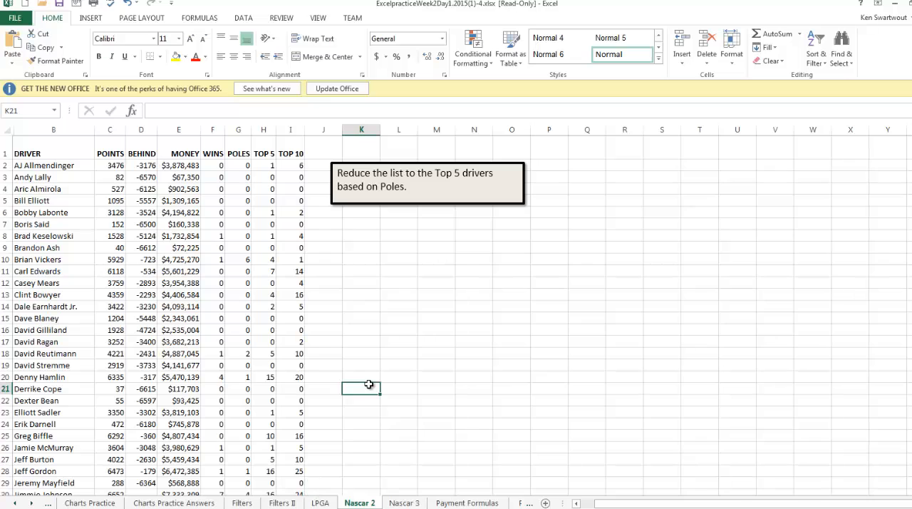
left_click(153, 295)
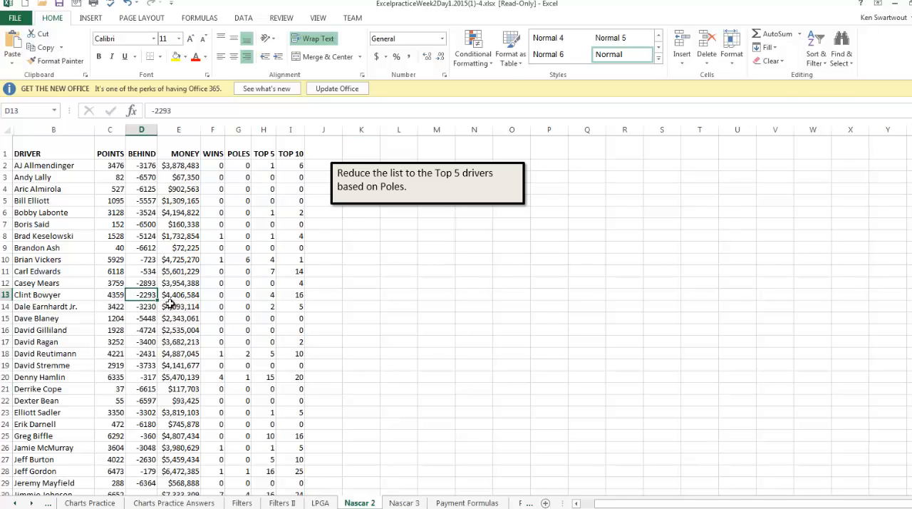
left_click(196, 282)
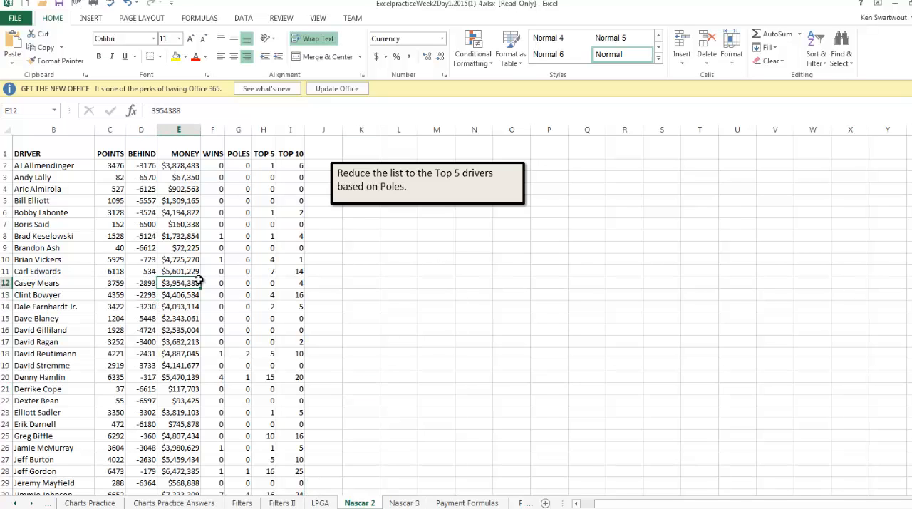
left_click(243, 17)
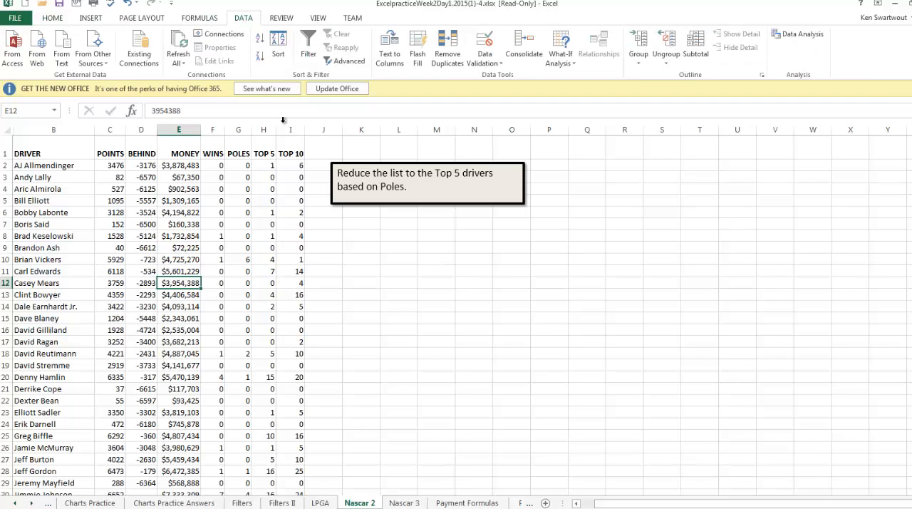
left_click(168, 258)
left_click(308, 46)
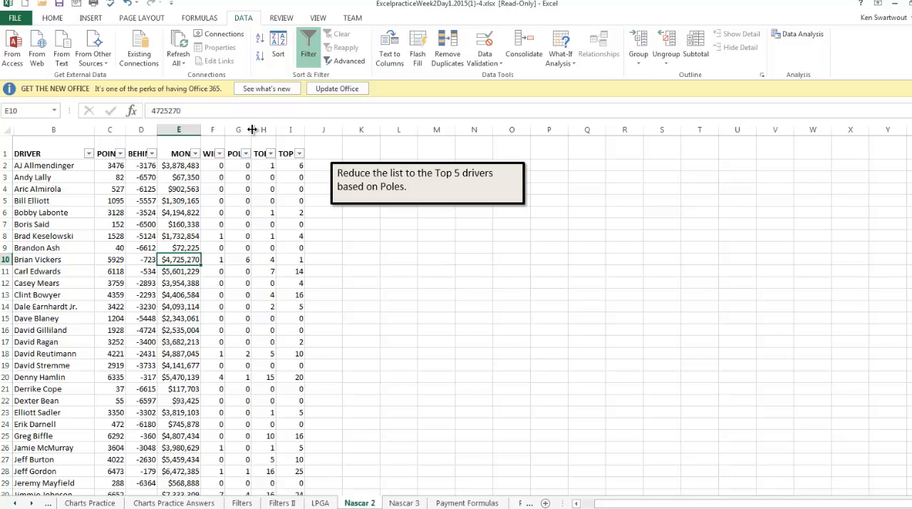
- Widen the POLES column to inspect its header, and narrow it back to slightly more than its original width
left_click_drag(253, 129, 275, 131)
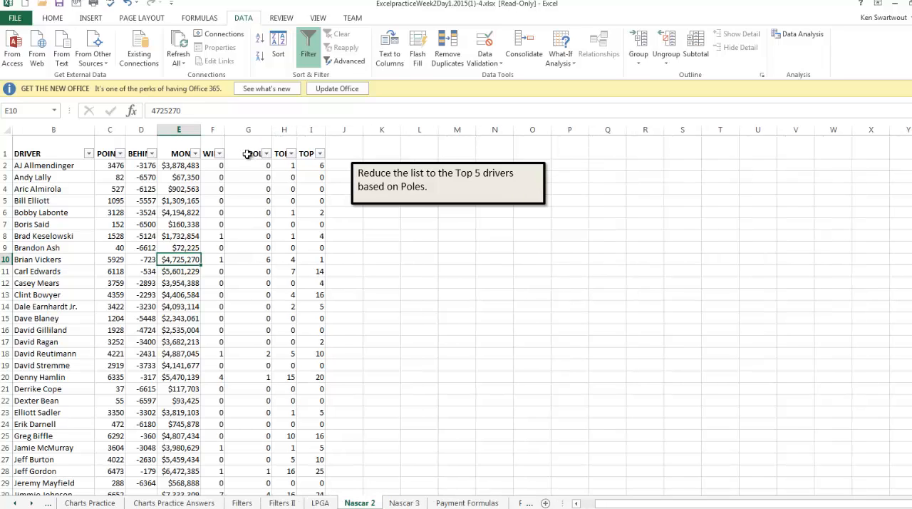
left_click(247, 154)
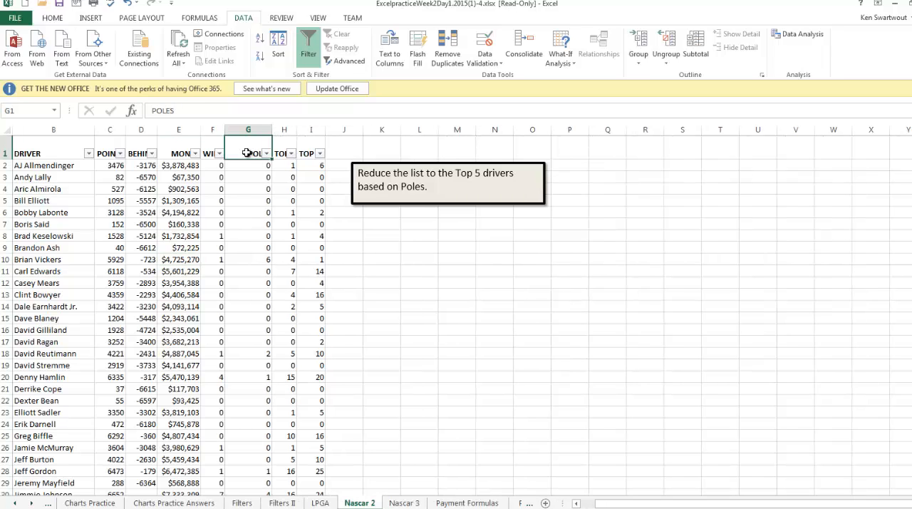
left_click(286, 209)
left_click_drag(272, 129, 255, 130)
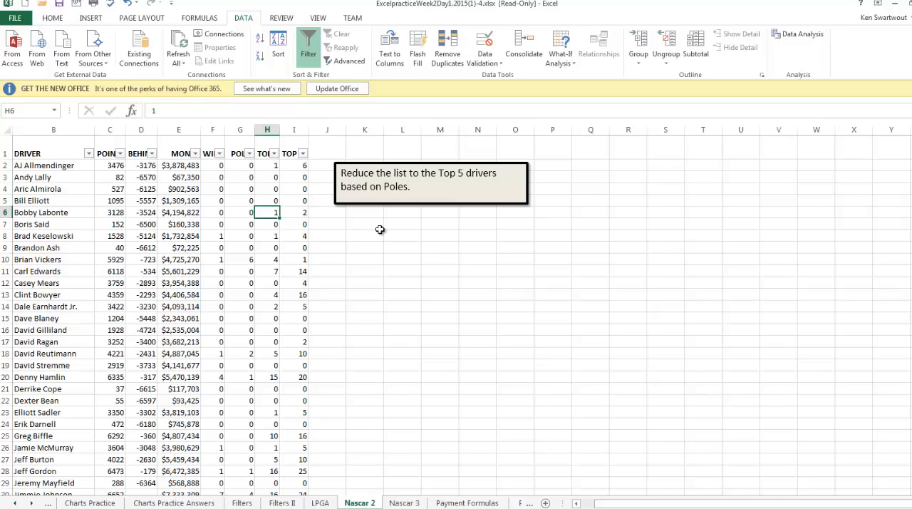
- Filter the POLES column with the Top 10 number filter set to show the Top 5 items
left_click(249, 153)
mouse_move(217, 239)
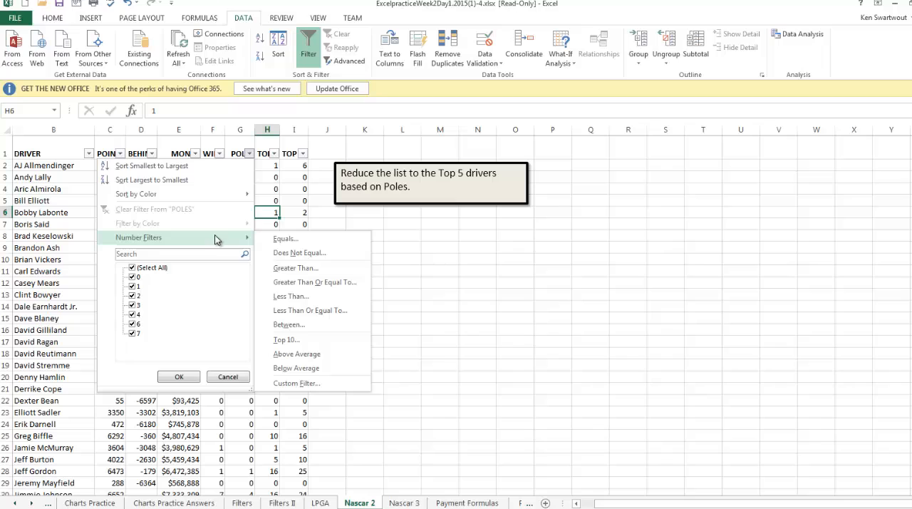
left_click(305, 340)
double_click(523, 333)
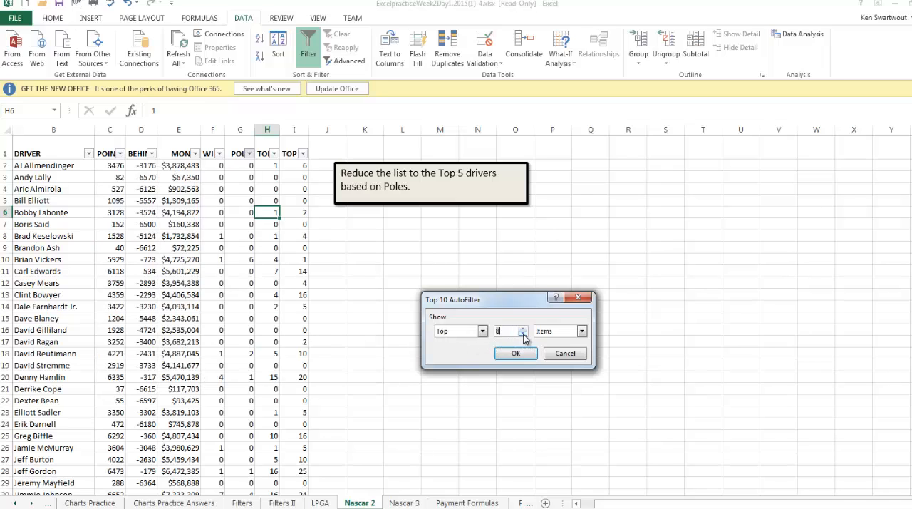
left_click(523, 334)
left_click(516, 353)
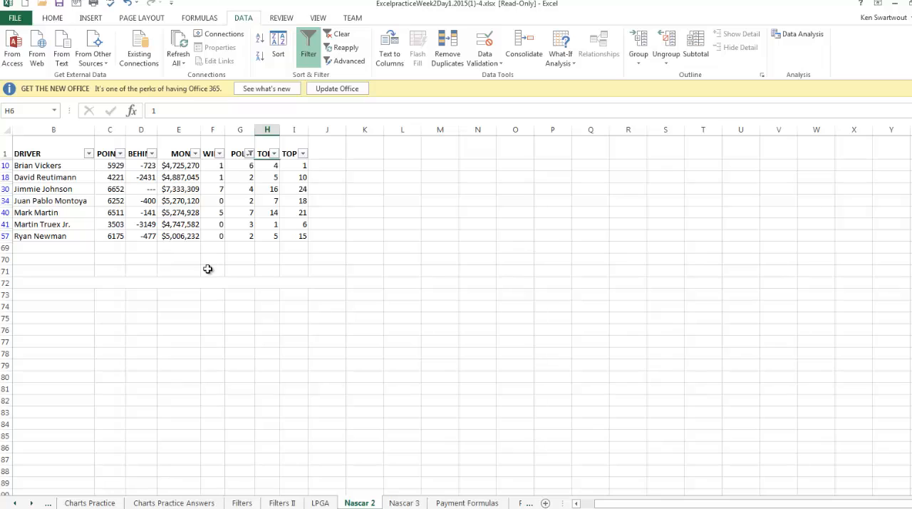
- Review the filtered drivers and compare their POLES values for ties
left_click_drag(61, 161, 65, 224)
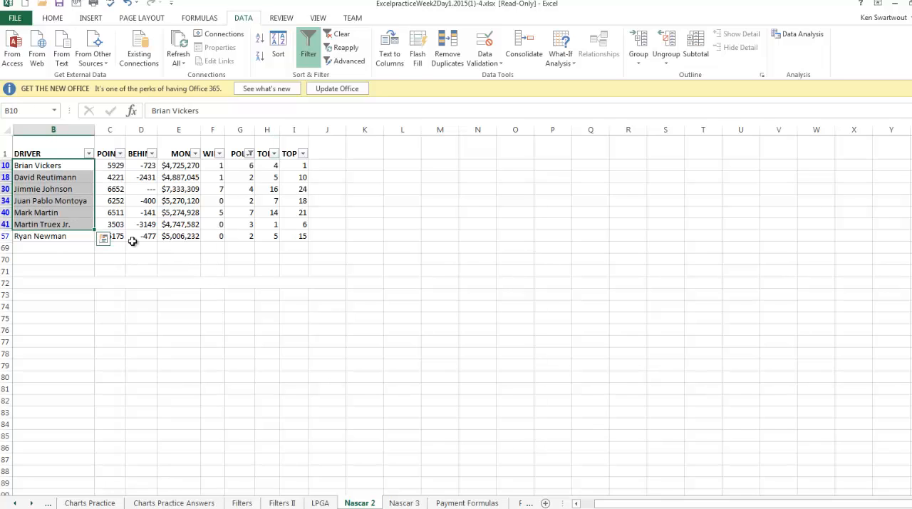
left_click(278, 279)
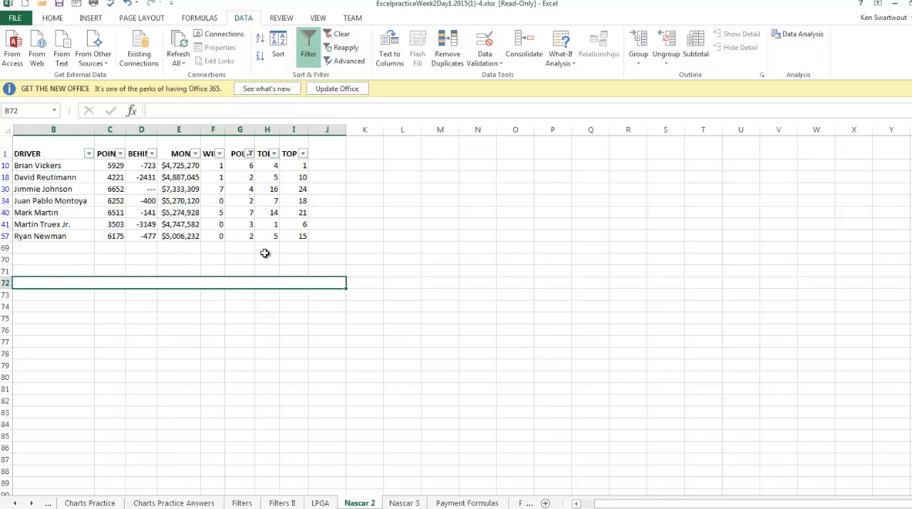
left_click(246, 177)
left_click(248, 200)
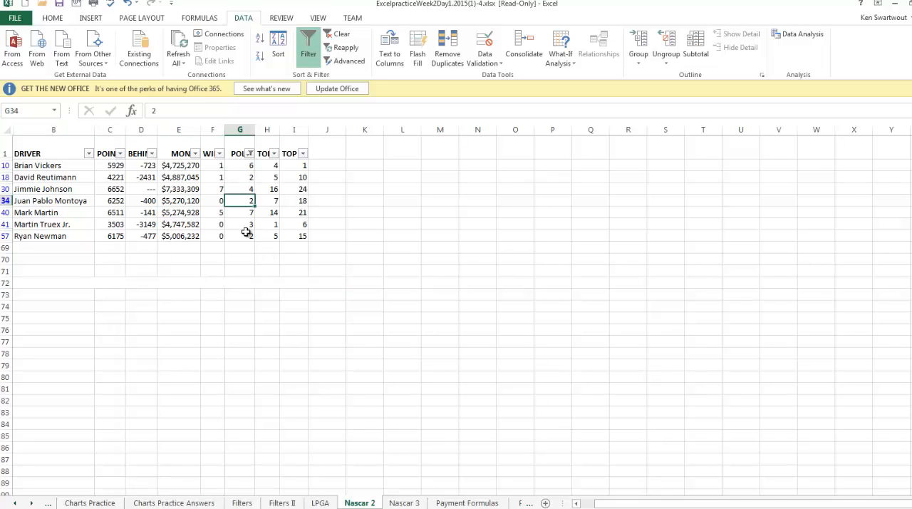
left_click(246, 236)
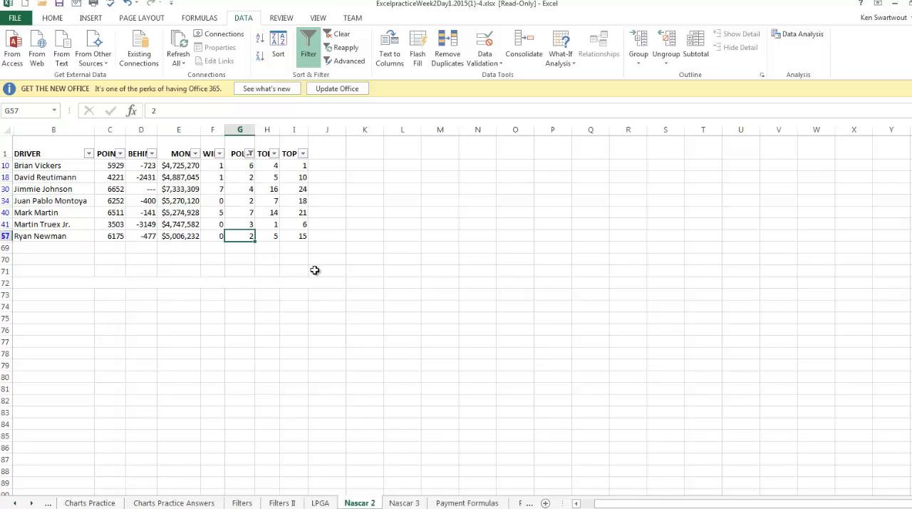
- Open the Nascar 3 sheet and read the instructions for the Status formula in cell I2
left_click(410, 503)
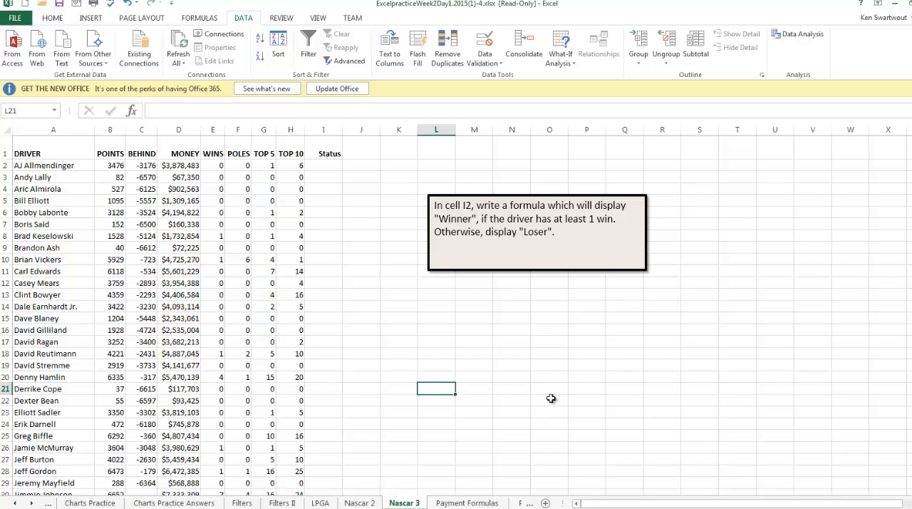
left_click(448, 366)
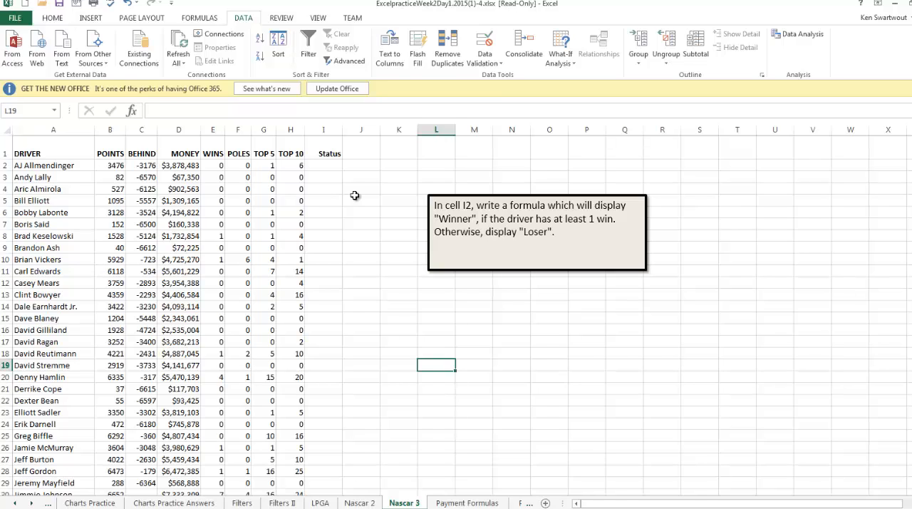
left_click(321, 168)
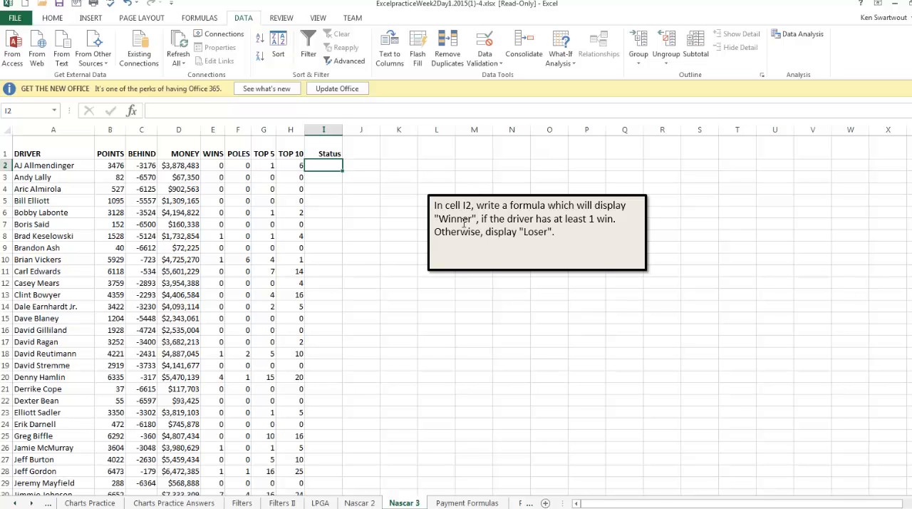
left_click(462, 219)
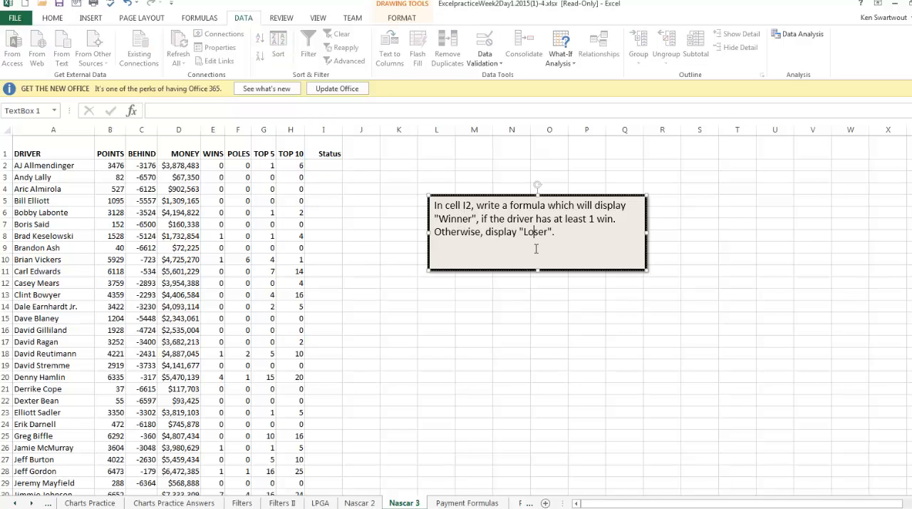
left_click_drag(482, 218, 565, 219)
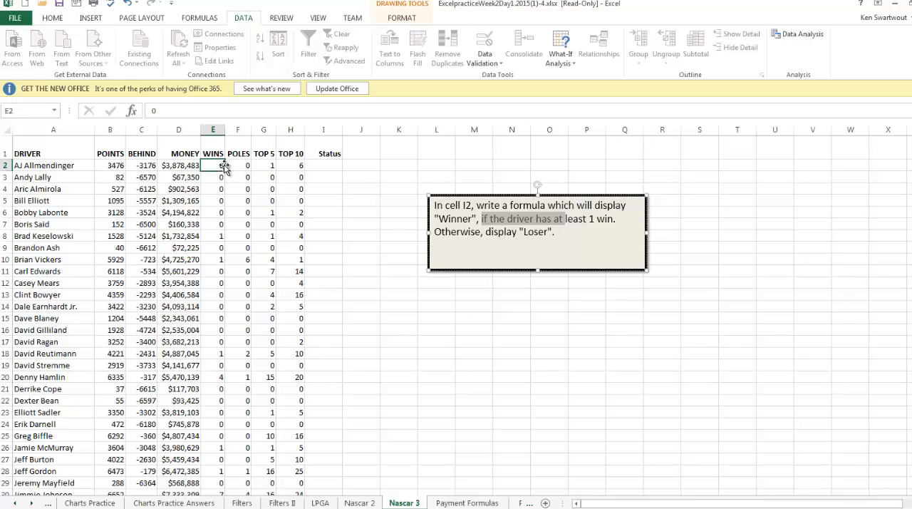
- Start an IF function in cell I2 with the logical test E2>=1
left_click(332, 168)
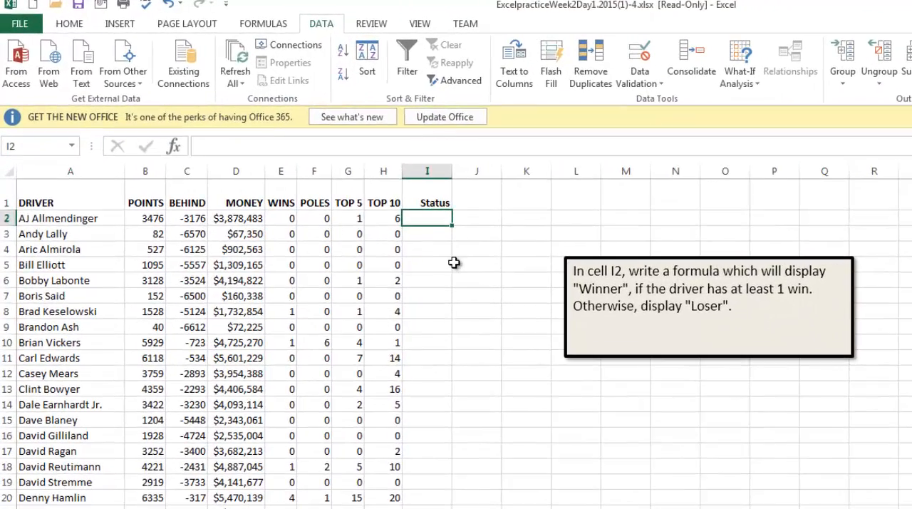
left_click(251, 23)
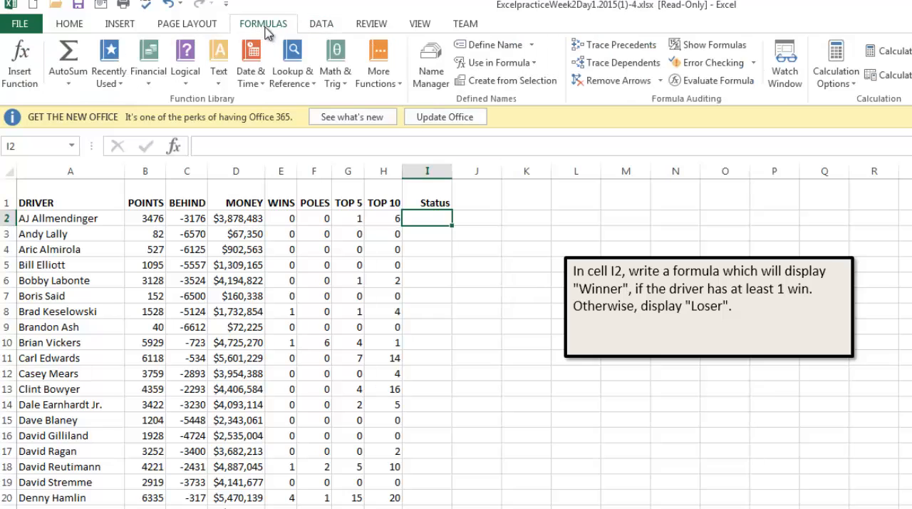
left_click(186, 72)
left_click(191, 136)
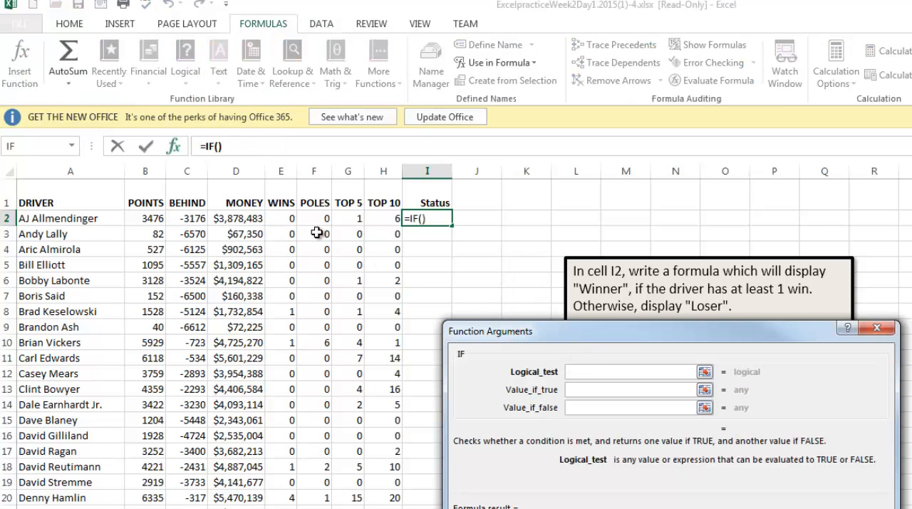
left_click(284, 219)
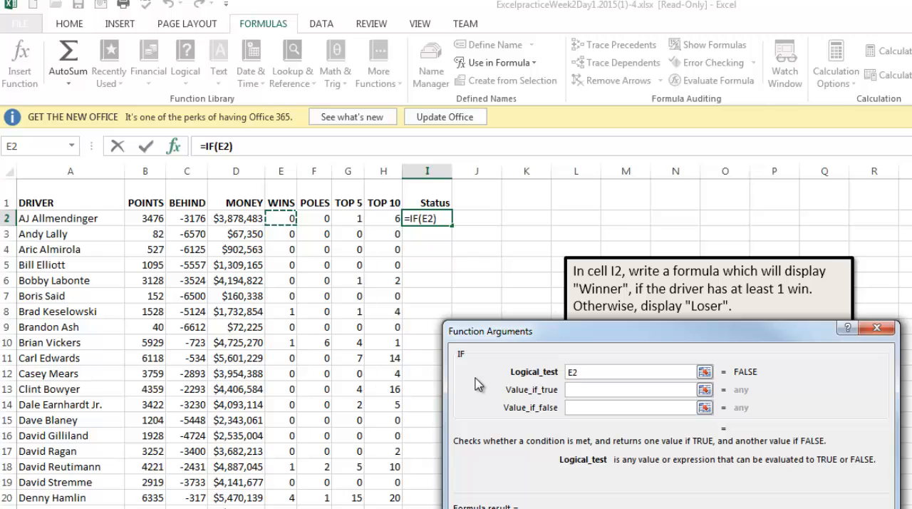
type(">0")
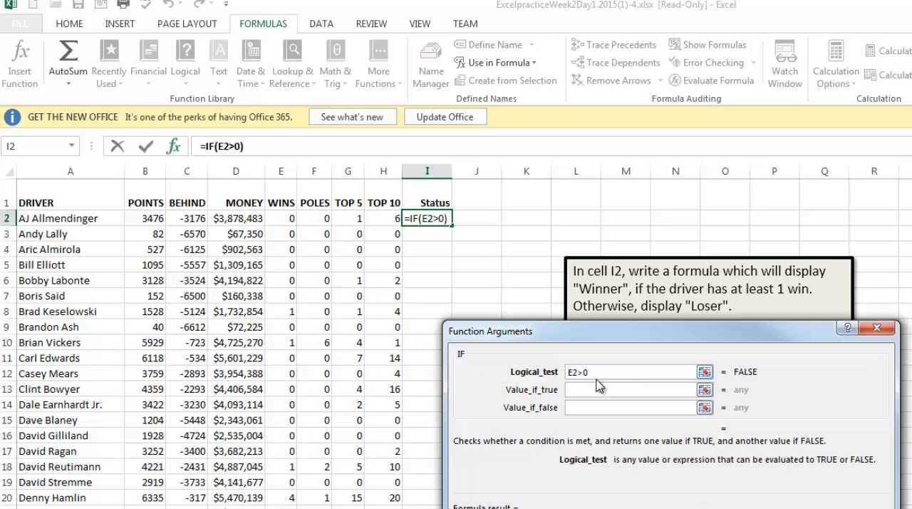
key("BackSpace")
type("=1")
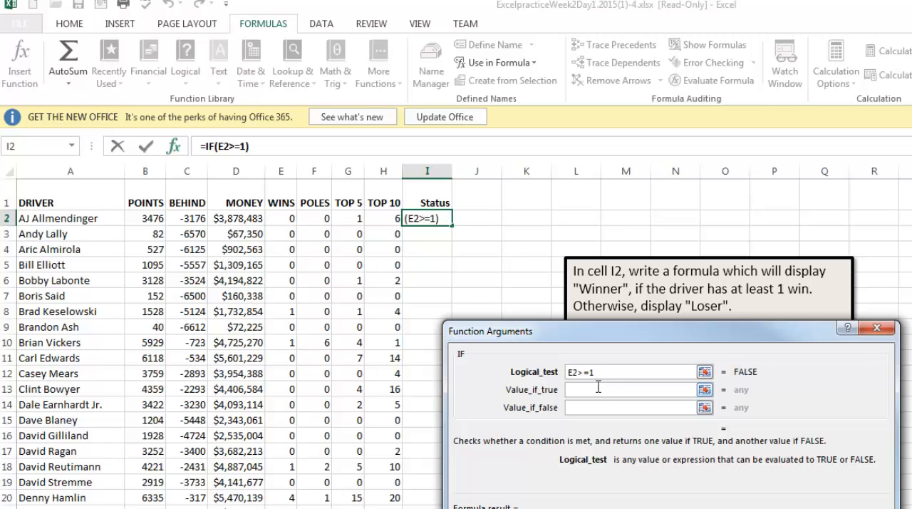
- Make the IF formula return "Winner" when true and "Loser" when false, and fill it down the Status column
left_click(599, 388)
type("Winner")
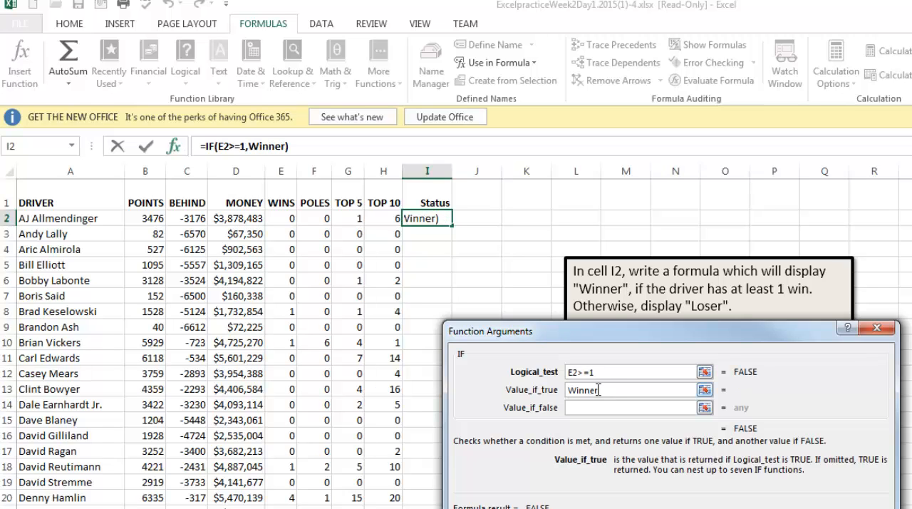
key("Tab")
type("Loser")
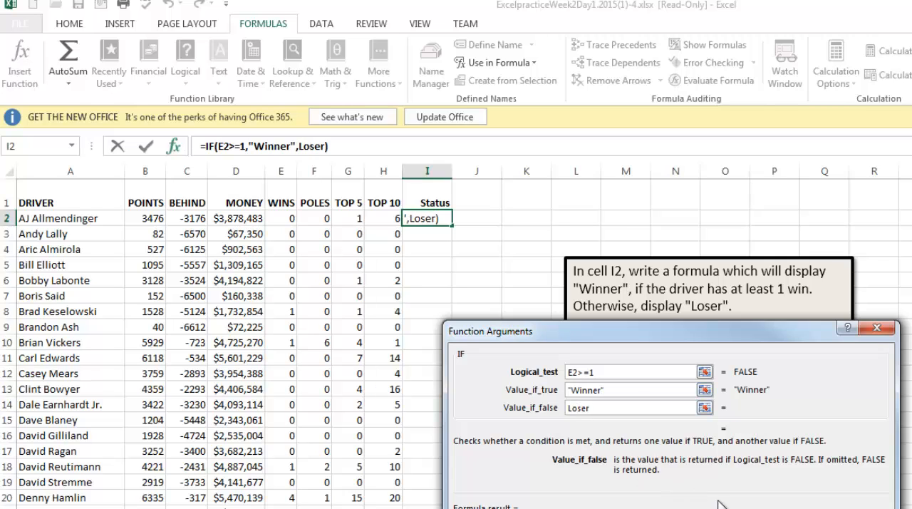
left_click(762, 508)
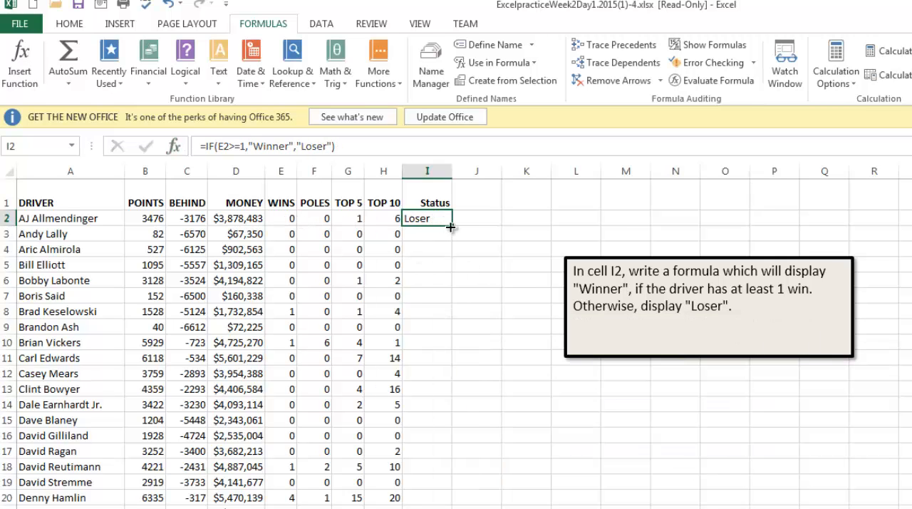
double_click(454, 227)
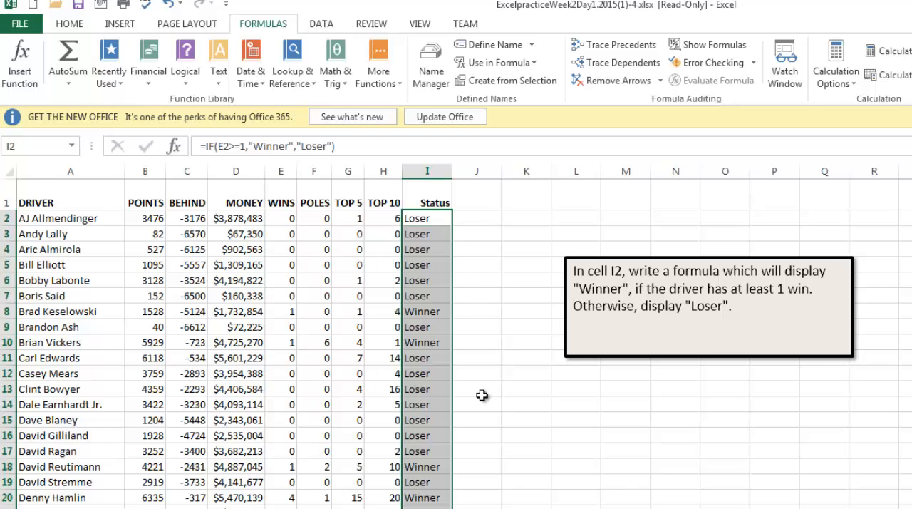
- Check the Status results against the WINS values in rows 8 and 20
left_click(506, 358)
left_click_drag(289, 312, 433, 311)
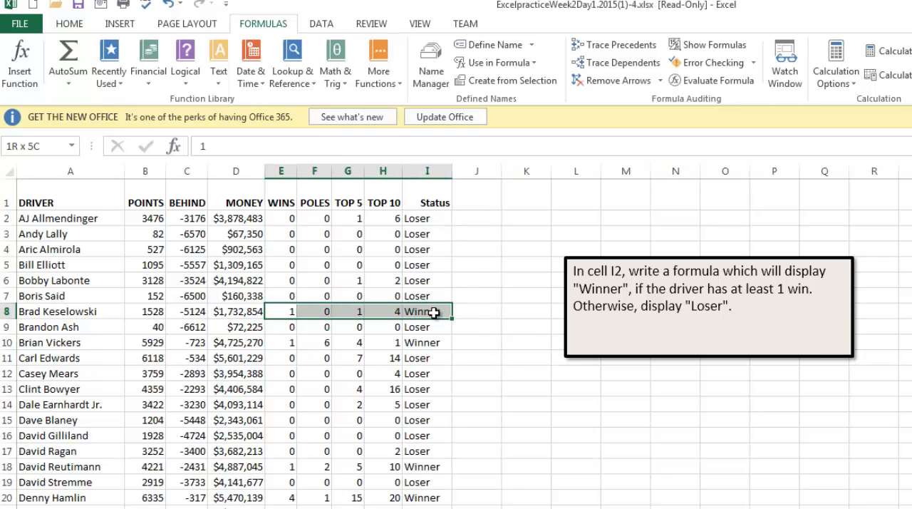
left_click(298, 313)
left_click(433, 312)
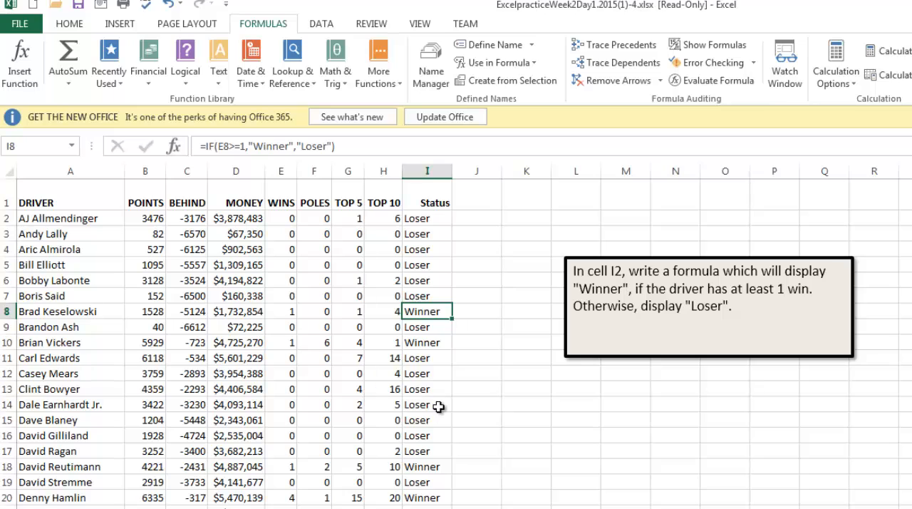
left_click_drag(284, 498, 442, 498)
left_click(523, 496)
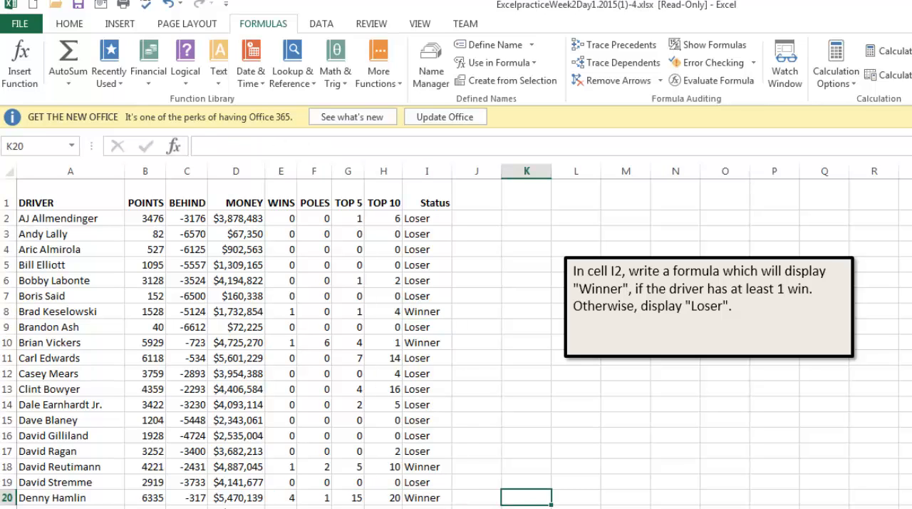
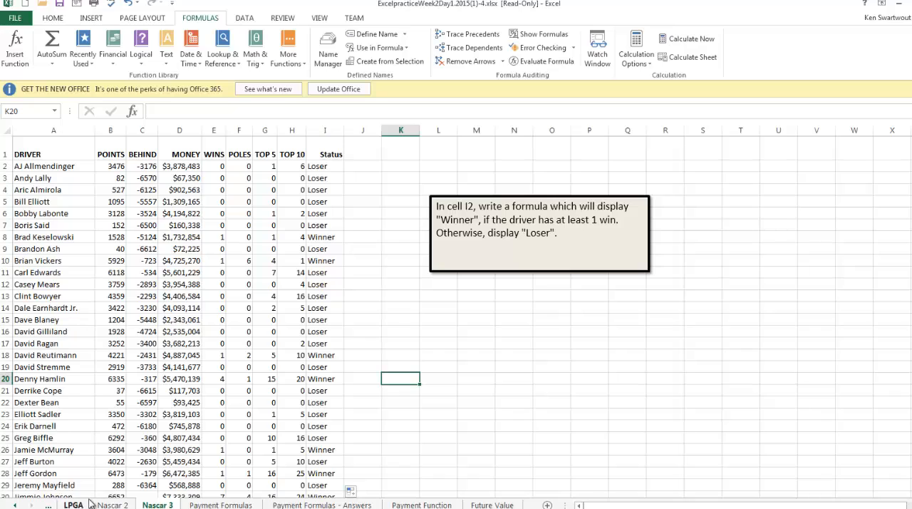
- Open the Payment Formulas sheet and view the expected payments on the Payment Formulas - Answers sheet before returning
left_click(221, 505)
left_click(222, 401)
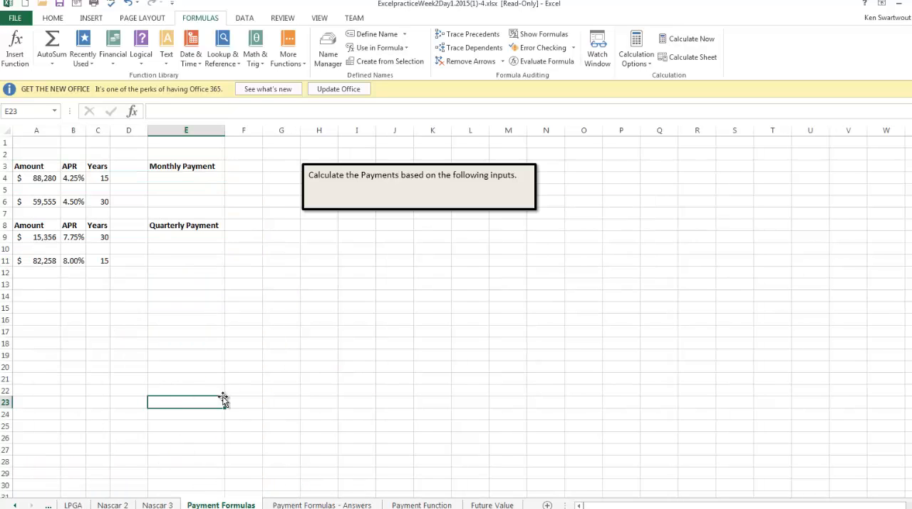
left_click(182, 180)
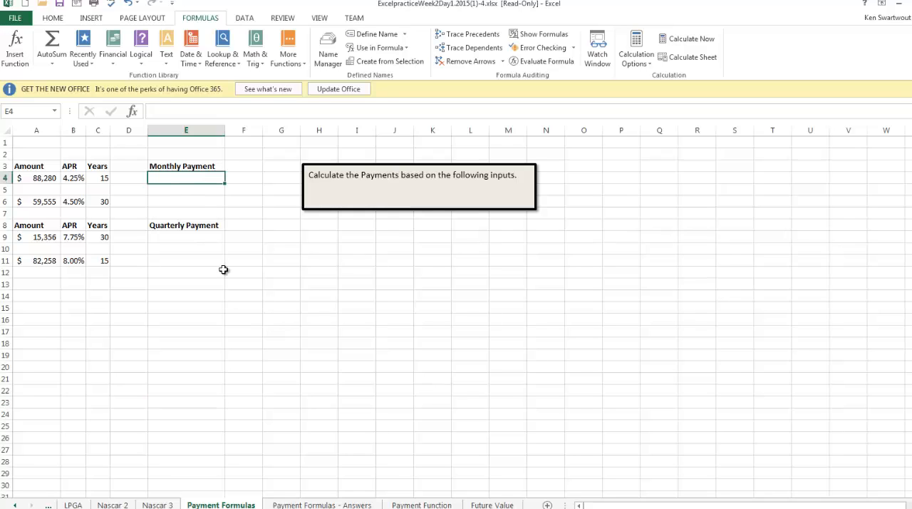
left_click(322, 505)
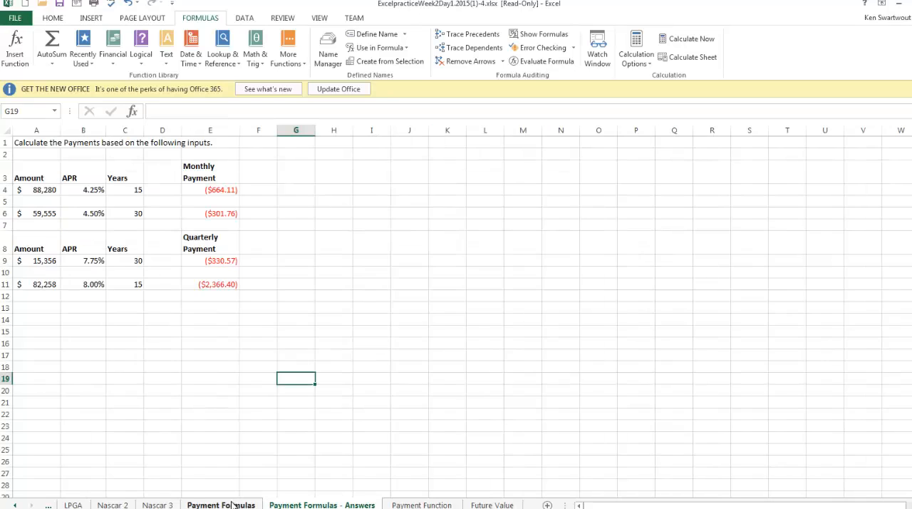
left_click(223, 505)
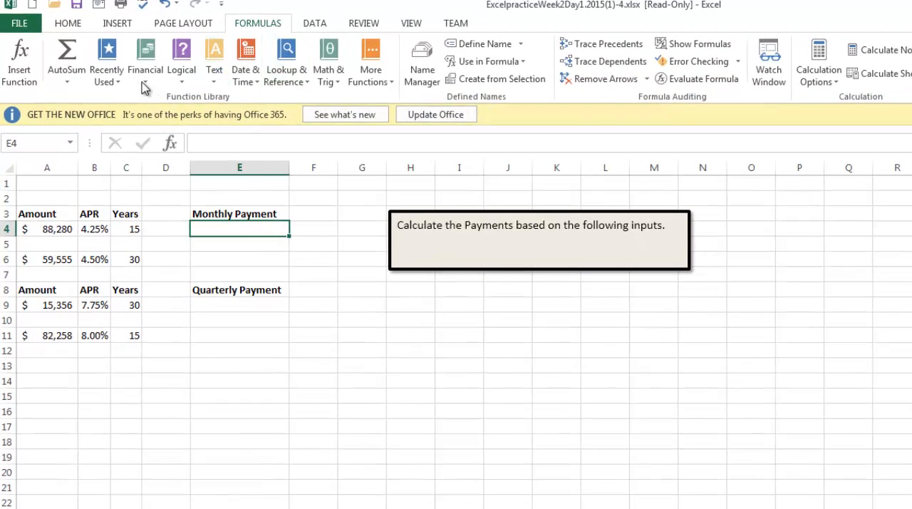
- Start a PMT function in cell E4 for the first monthly payment, with the Rate argument B4/12
left_click(145, 86)
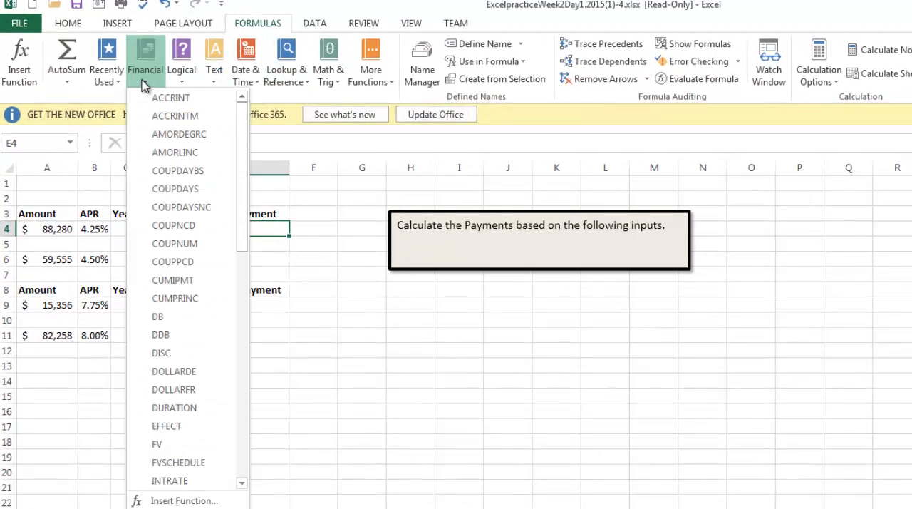
scroll(206, 288, "down", 7)
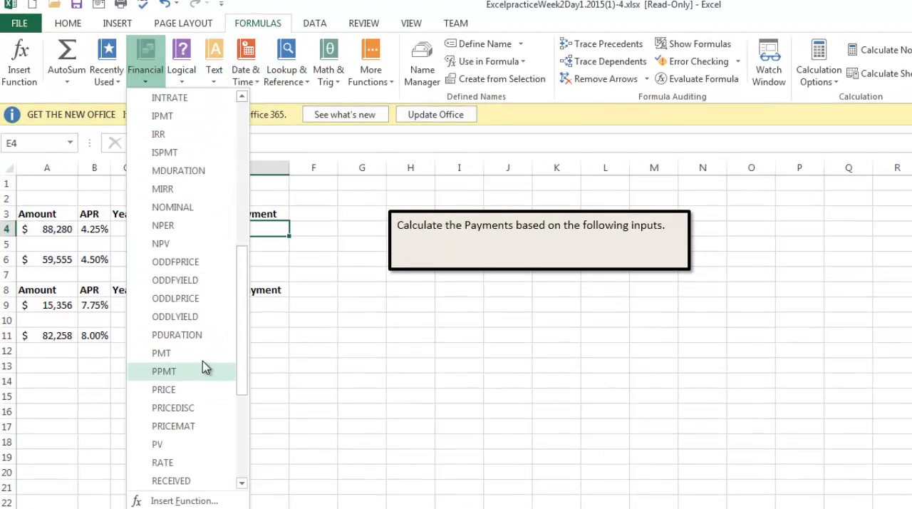
scroll(204, 365, "down", 2)
left_click(162, 243)
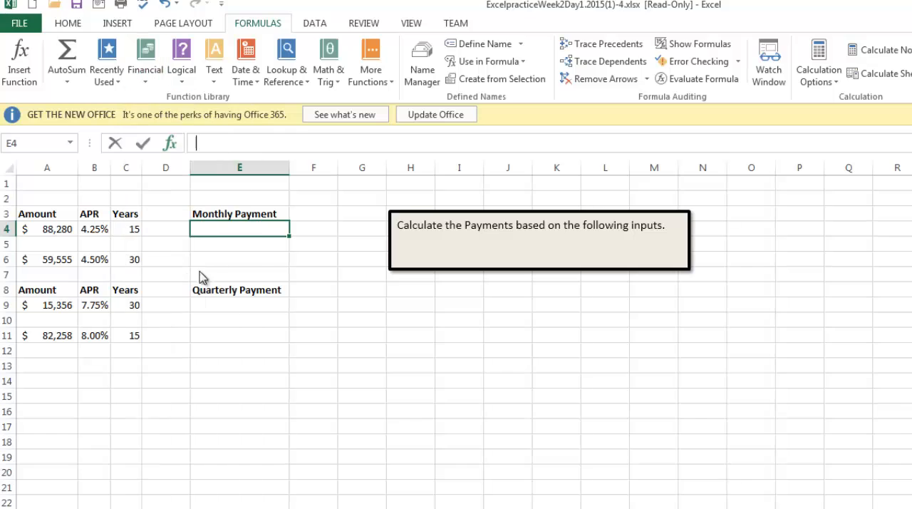
left_click(98, 232)
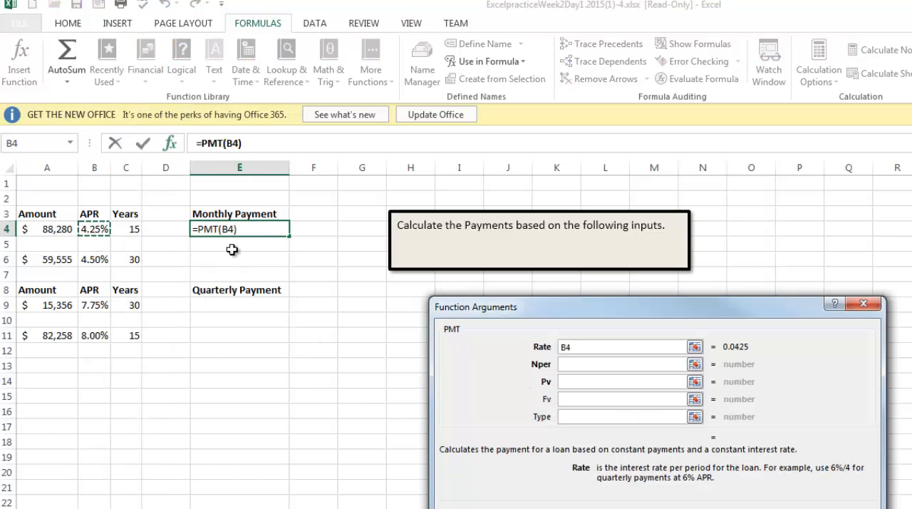
type("/12")
key("Tab")
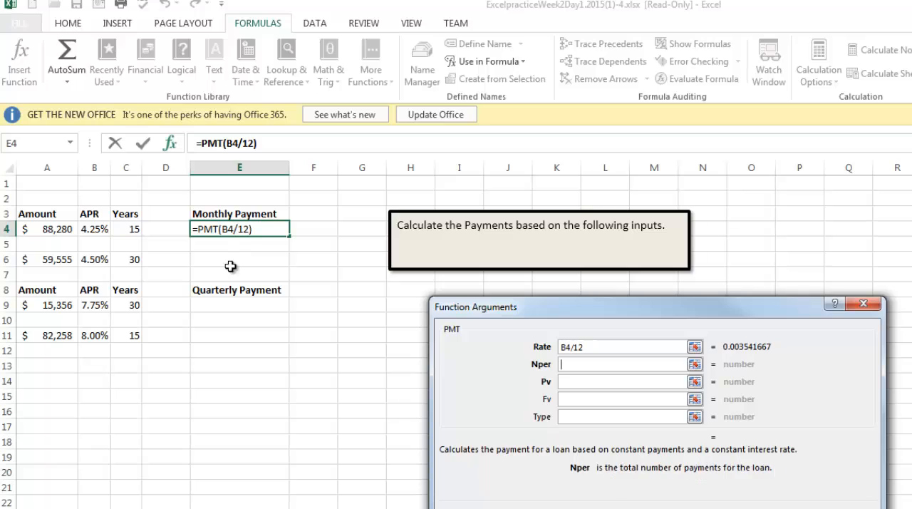
- Complete the PMT function in E4 with Nper C4*12 and Pv A4
left_click(134, 230)
type("*12")
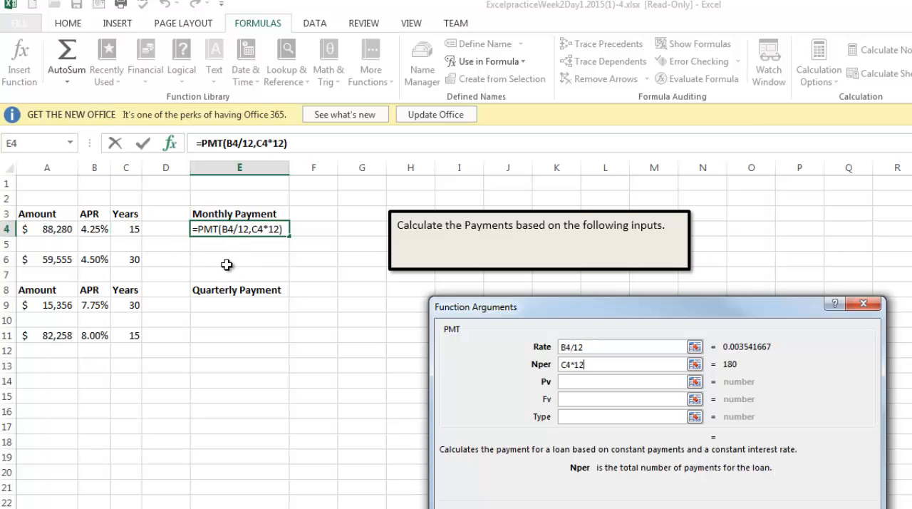
key("Tab")
left_click(54, 232)
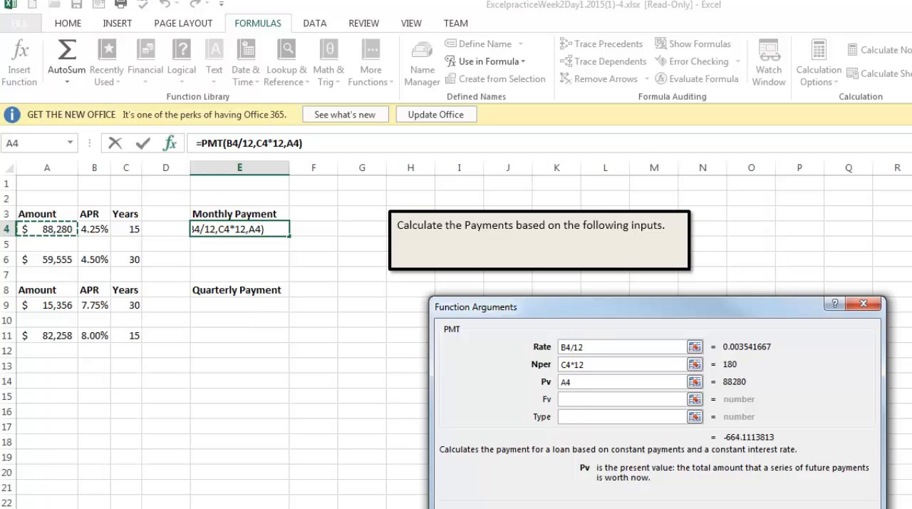
key("Return")
- Start a PMT function in cell E6 for the second monthly payment, with the Rate argument B6/12
left_click(249, 259)
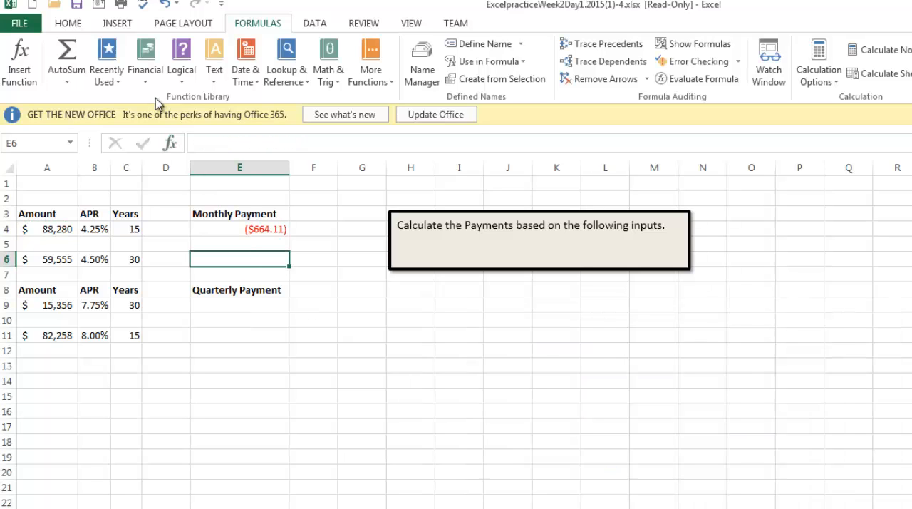
left_click(146, 59)
scroll(193, 321, "down", 7)
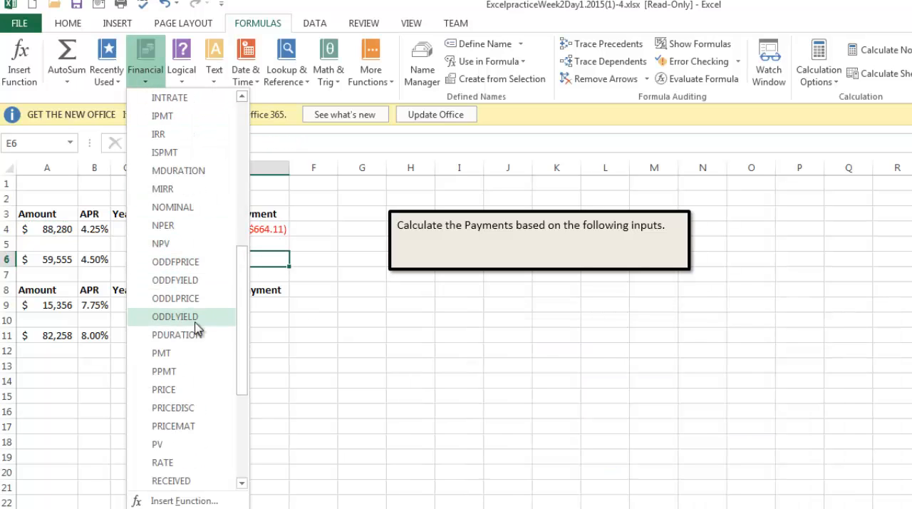
left_click(181, 361)
left_click(95, 261)
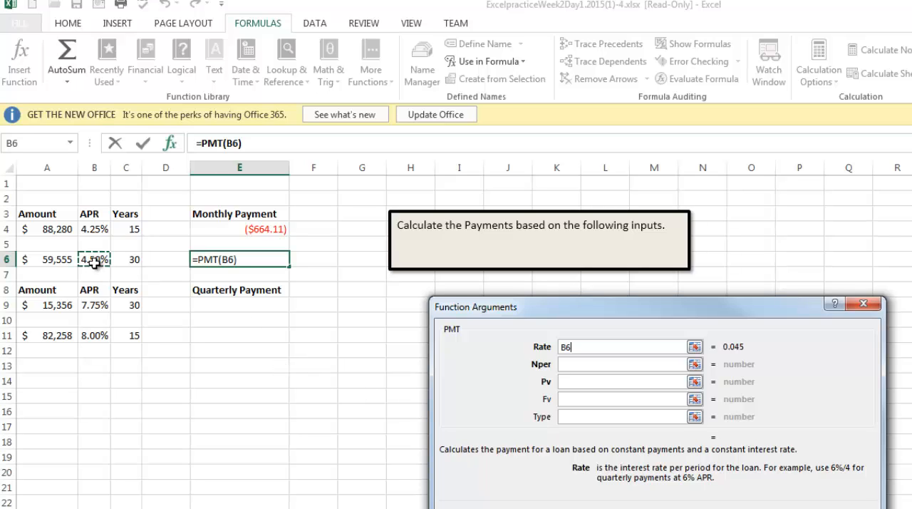
type("/12")
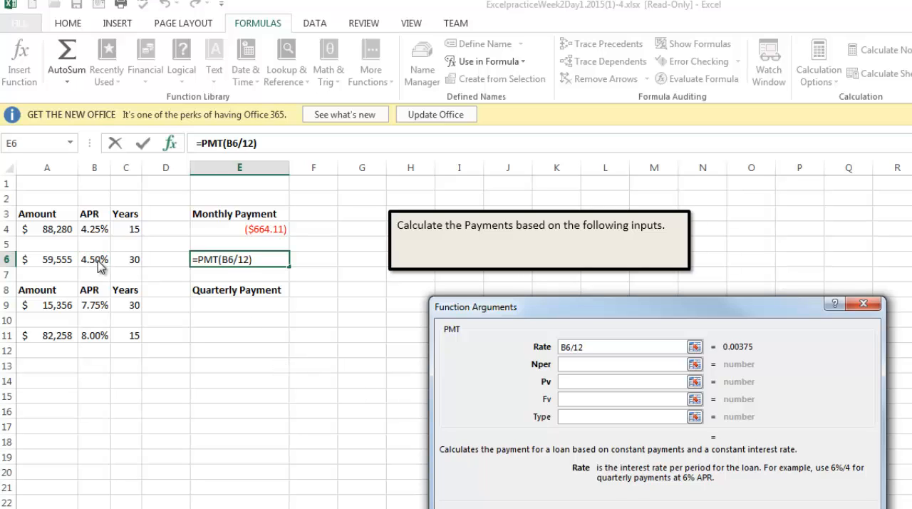
key("Tab")
- Complete the PMT function in E6 with Nper C6*12 and Pv A6
left_click(130, 259)
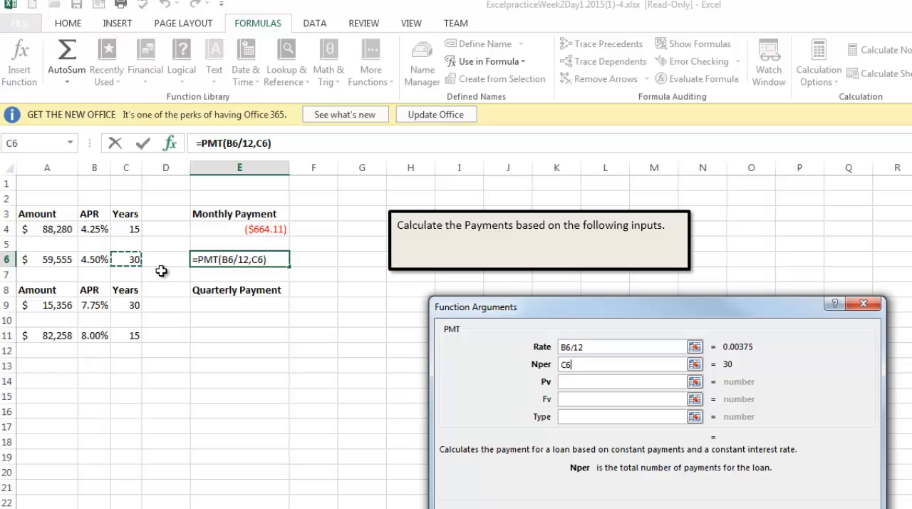
type("*12")
key("Tab")
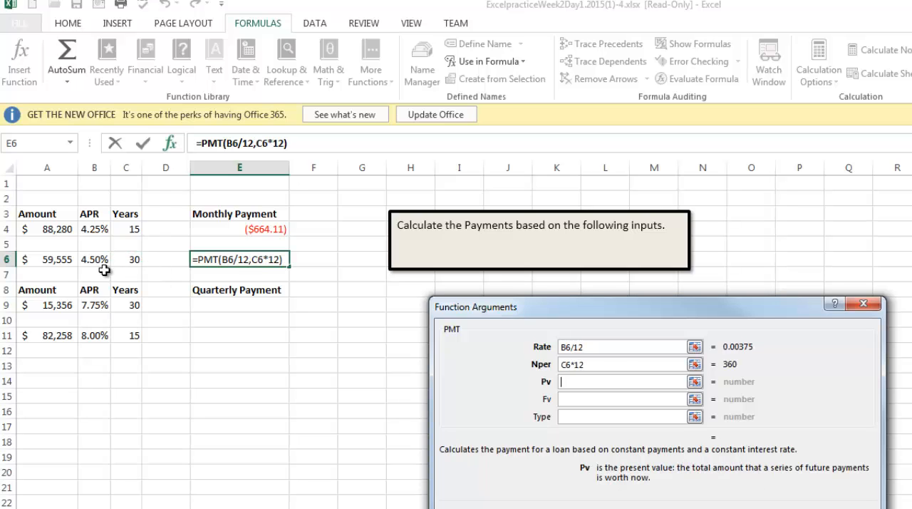
left_click(46, 260)
key("Return")
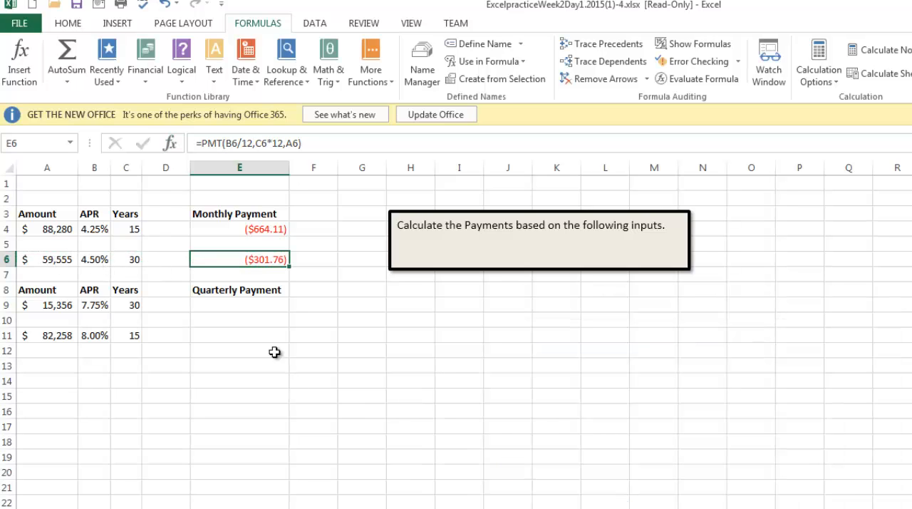
- Start a PMT function in cell E9 for the first quarterly payment, with the Rate argument B9/4
left_click_drag(225, 291, 226, 344)
left_click(227, 306)
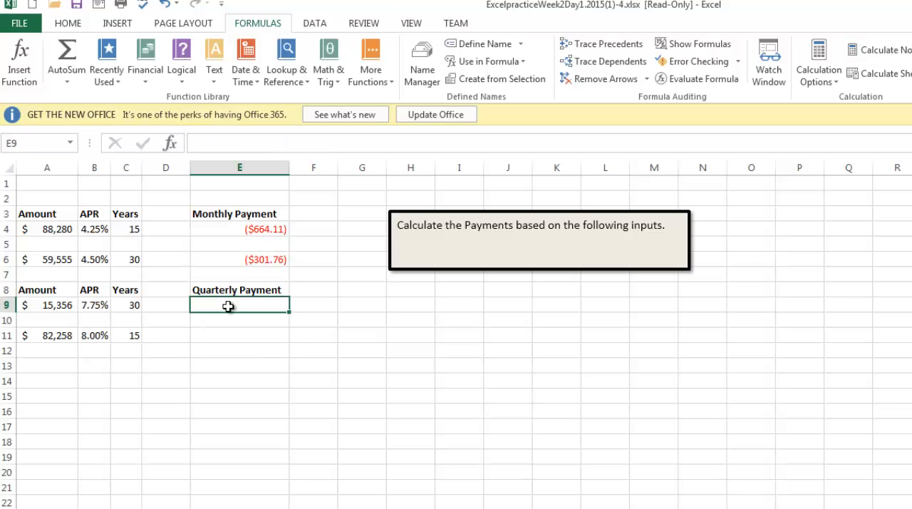
scroll(178, 245, "down", 10)
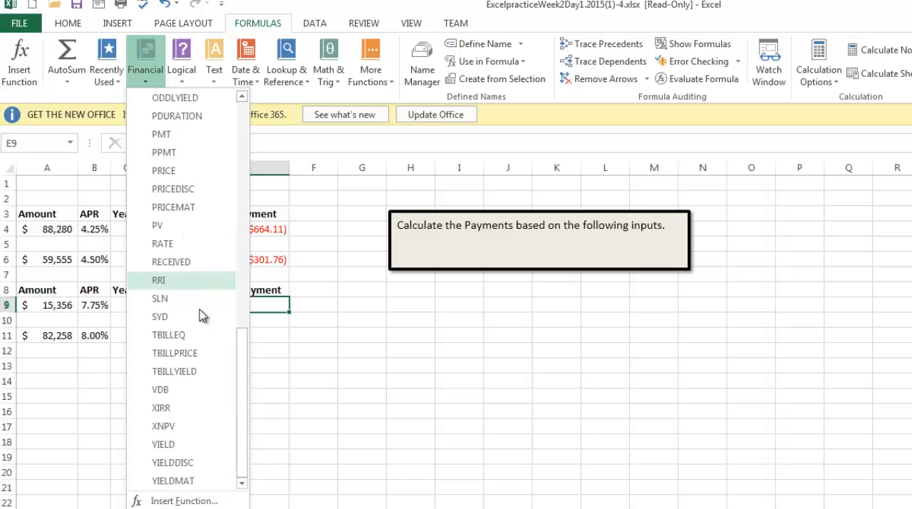
left_click(168, 138)
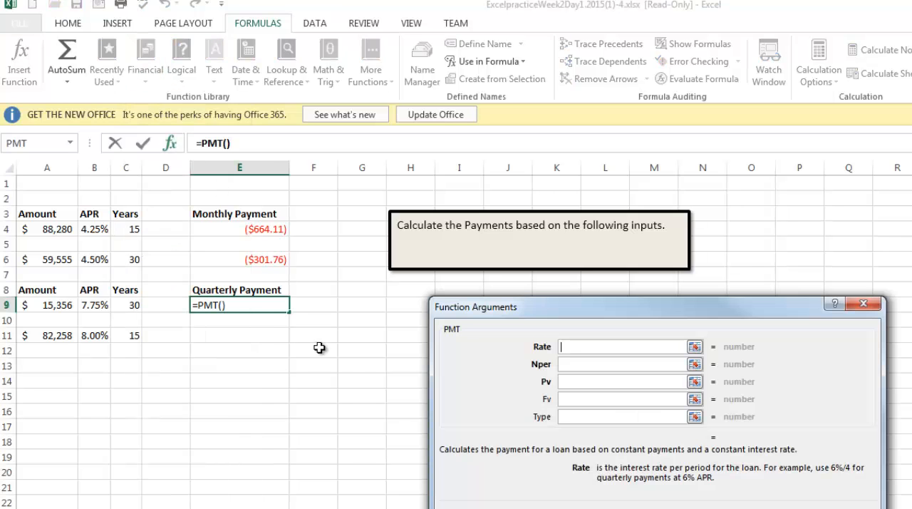
left_click(98, 306)
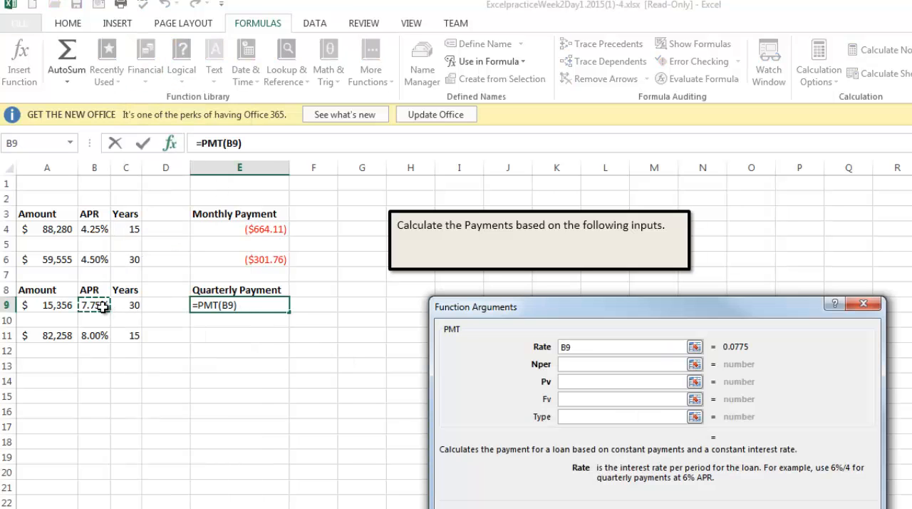
type("/4")
key("Tab")
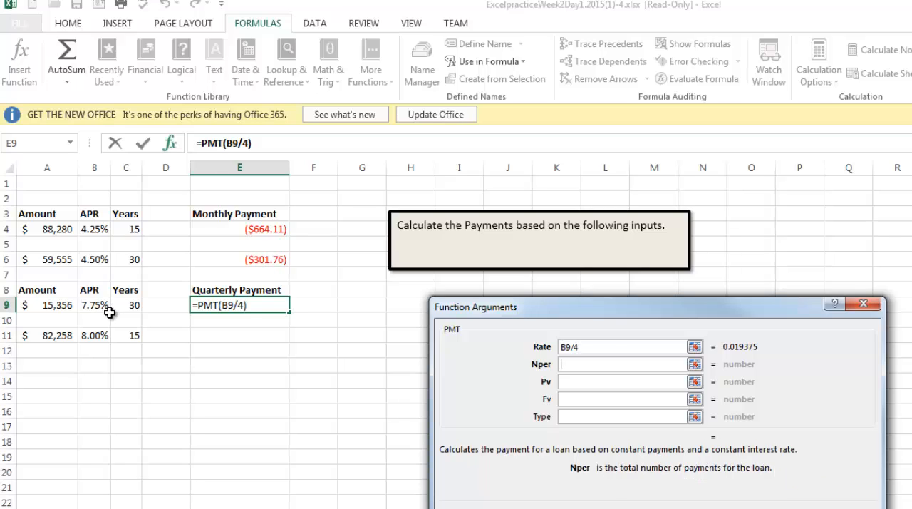
- Complete the PMT function in E9 with Nper C9*4 and Pv A9
left_click(126, 309)
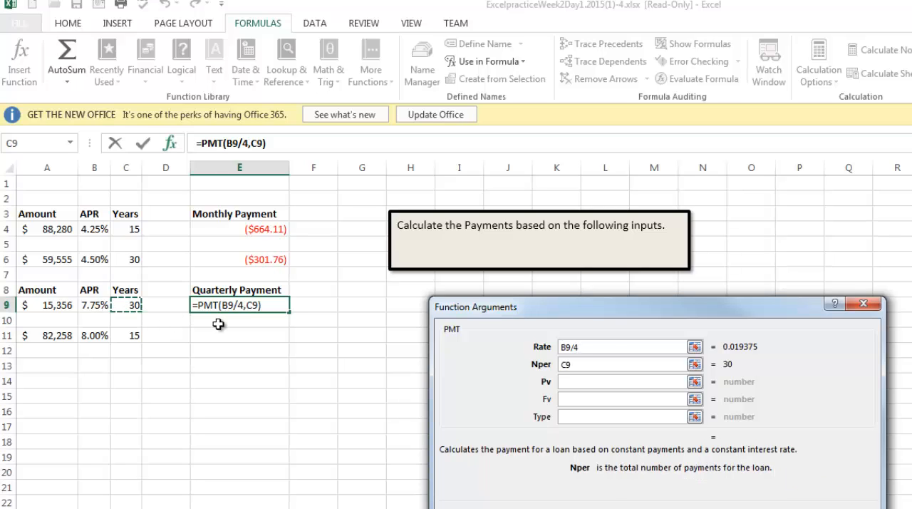
type("*4")
key("Tab")
left_click(49, 306)
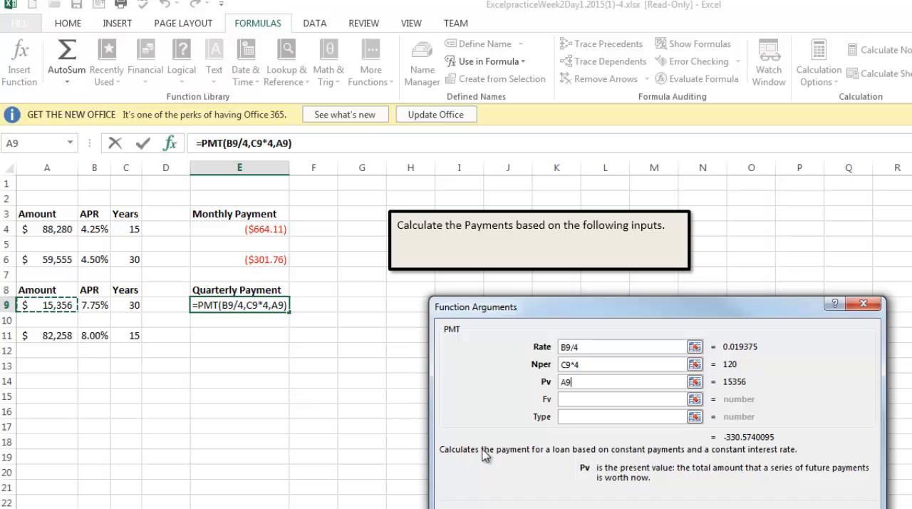
key("Return")
- Start a PMT function in cell E11 for the second quarterly payment, with the Rate argument B11/4
left_click(236, 337)
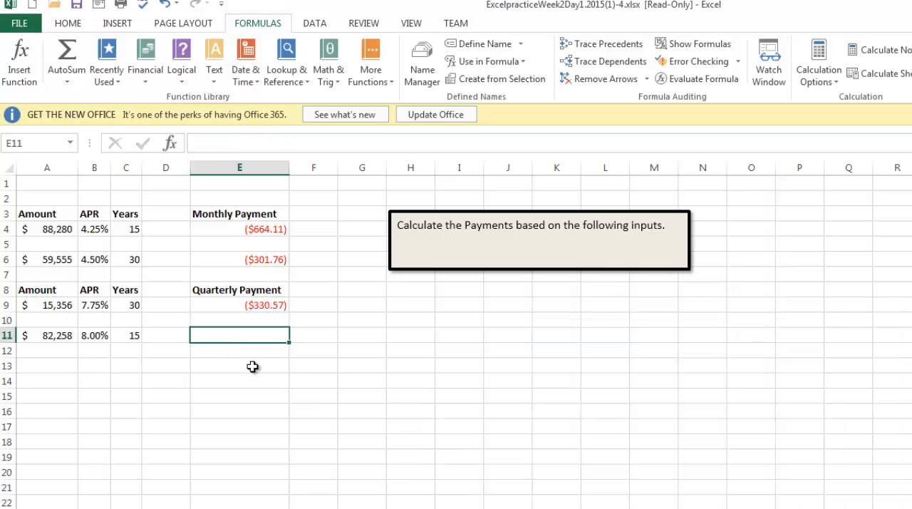
left_click(146, 67)
scroll(193, 238, "down", 11)
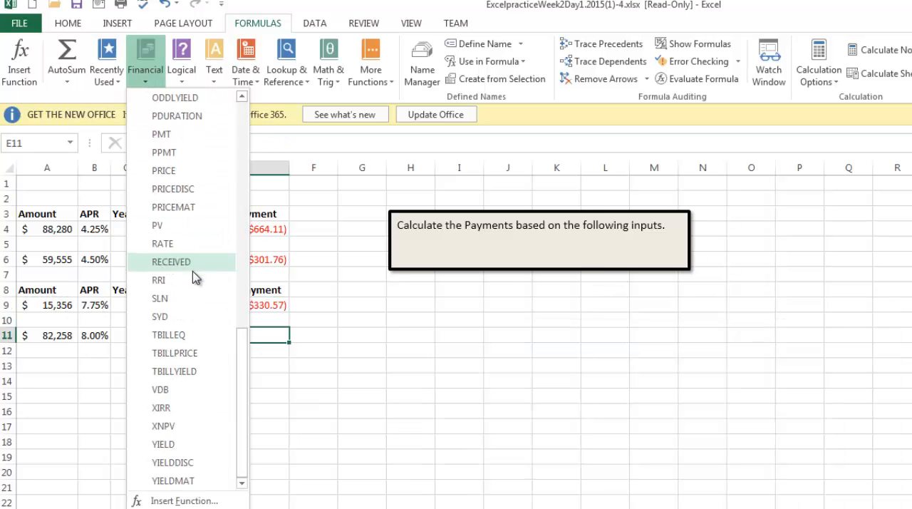
scroll(195, 278, "up", 1)
left_click(183, 191)
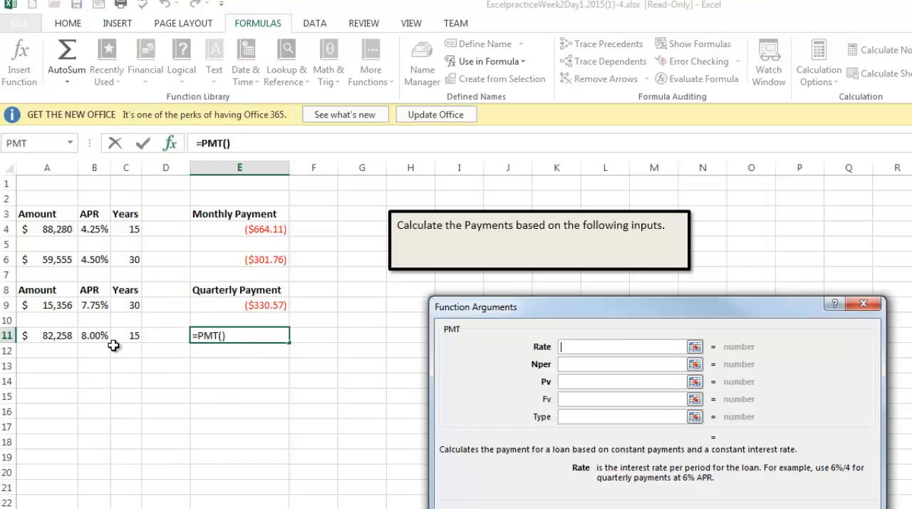
left_click(100, 335)
type("/")
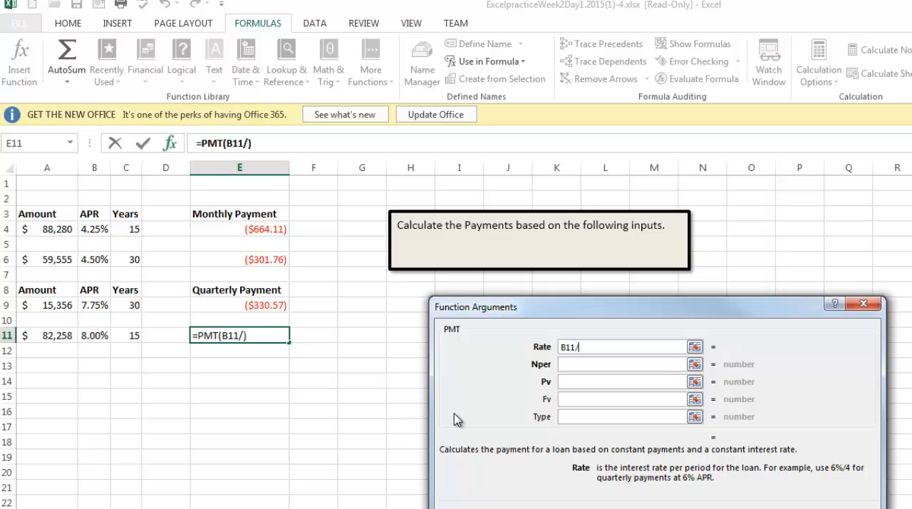
type("4")
key("Tab")
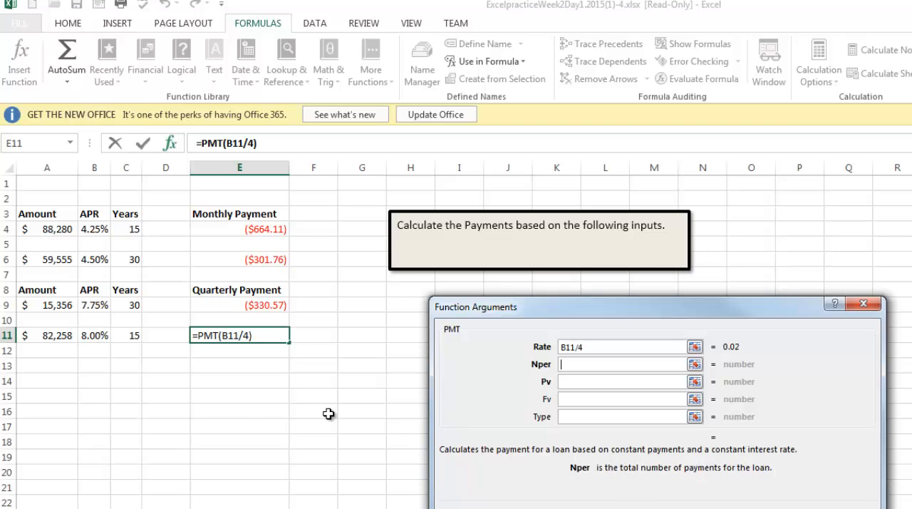
- Complete the PMT function in E11 with Nper C11*4 and Pv A11
left_click(134, 335)
type("*4")
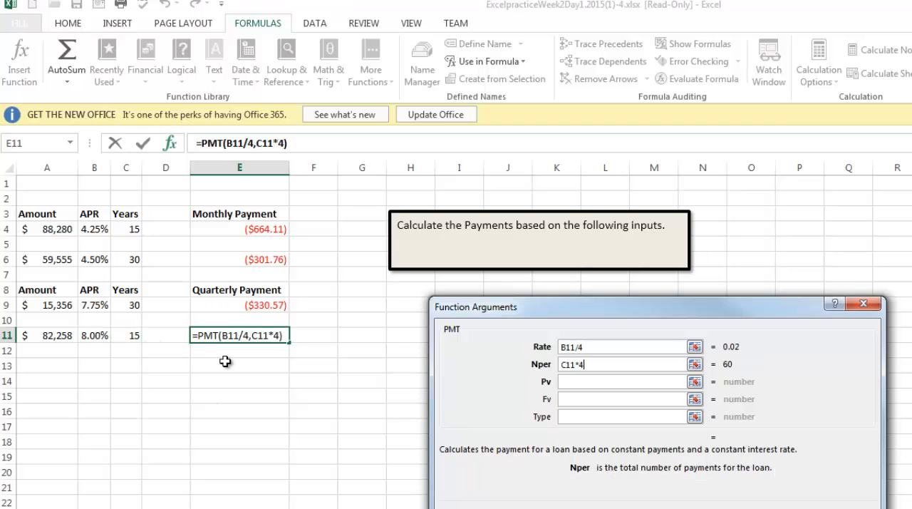
key("Tab")
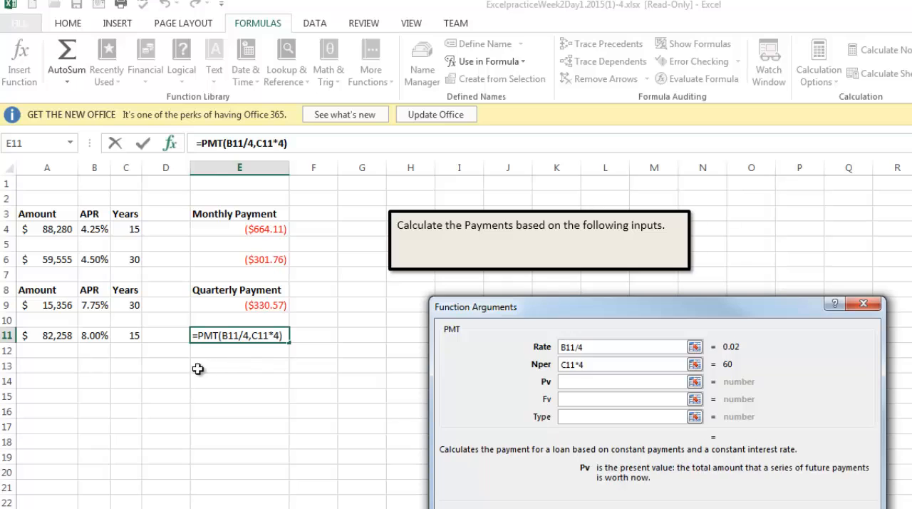
left_click(43, 340)
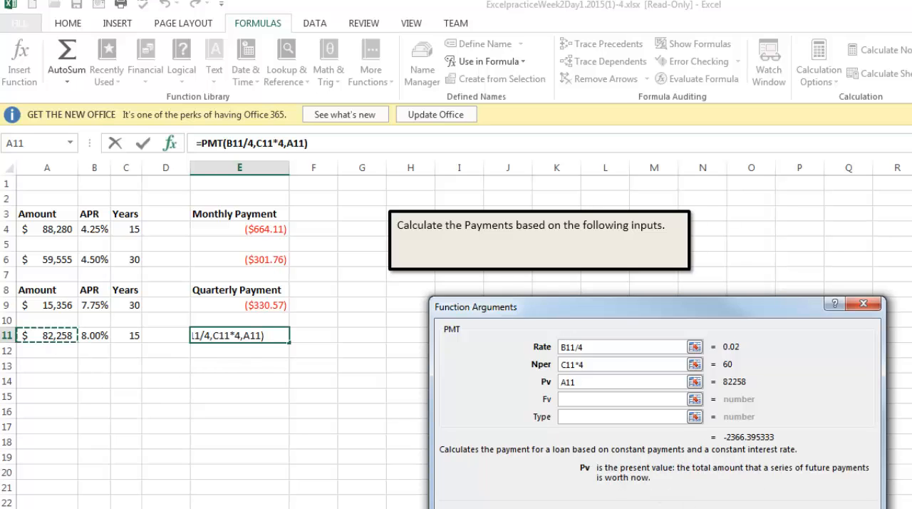
key("Return")
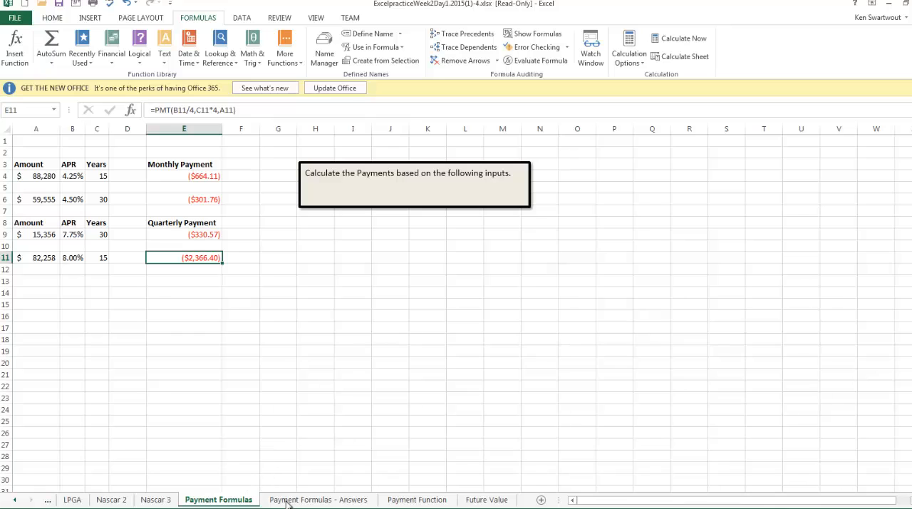
- Compare the calculated payments with those on the Payment Formulas - Answers sheet and return to Payment Formulas
left_click(287, 501)
left_click(225, 502)
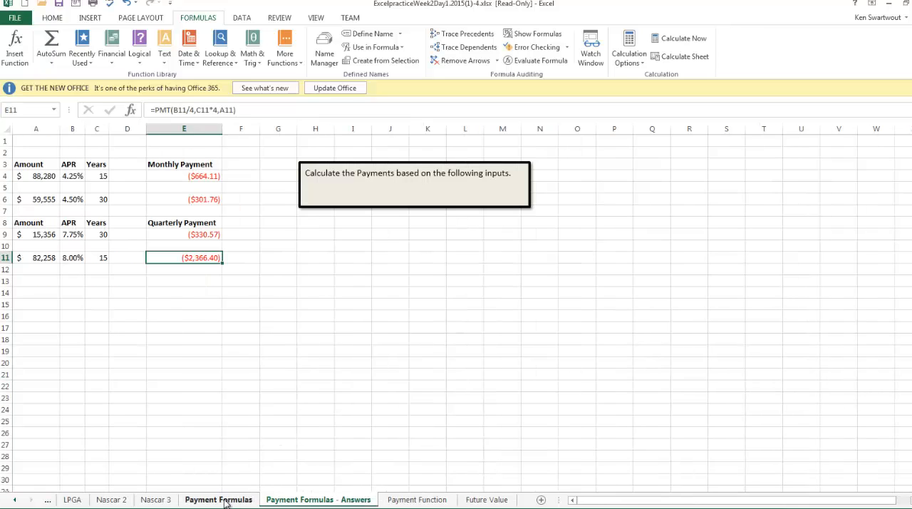
- Switch to the Payment Function sheet and look over its blank Monthly Payment cells, checking the Payment Formulas - Answers sheet
left_click(314, 500)
left_click(416, 500)
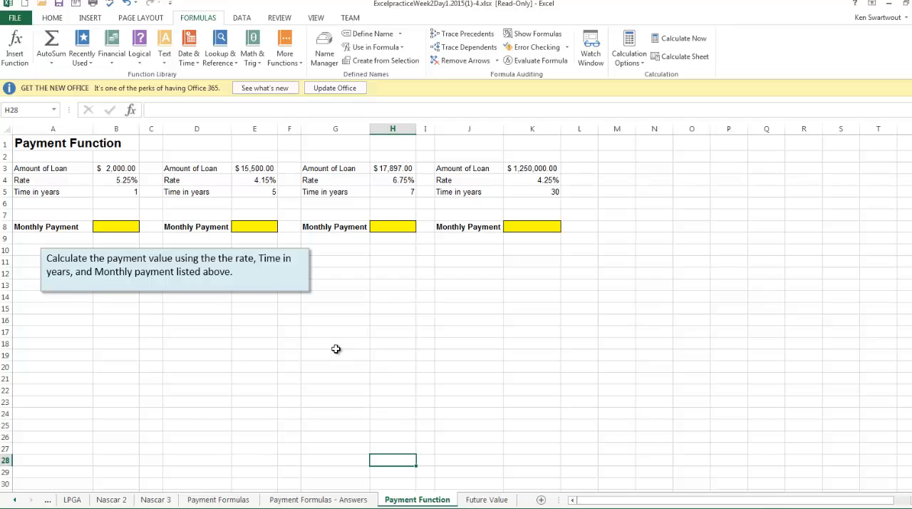
left_click(126, 226)
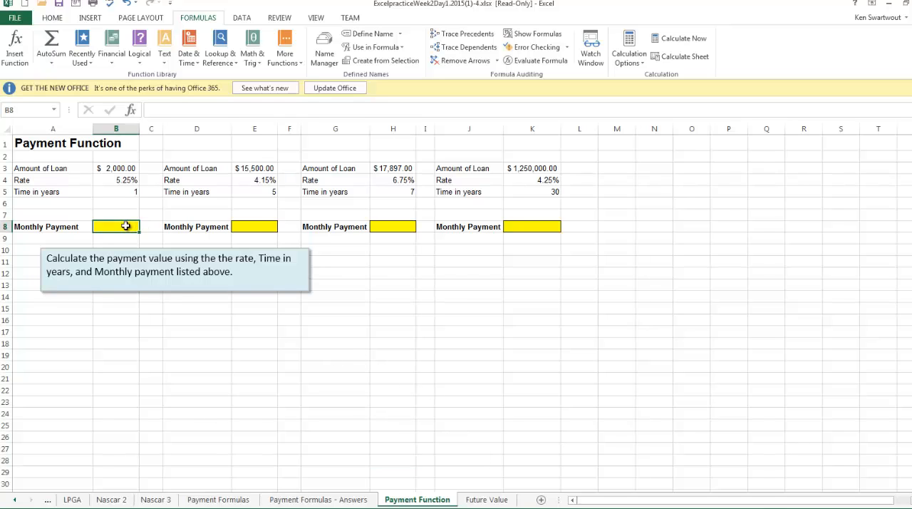
left_click(263, 227)
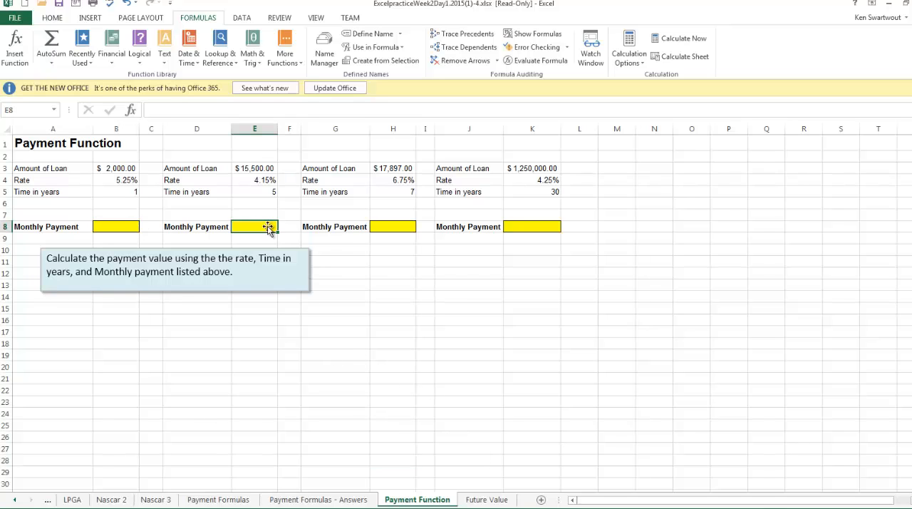
left_click(315, 501)
left_click(419, 502)
- Start a PMT function in cell B8 for the first loan's monthly payment, with the Rate argument B4/12
left_click(113, 230)
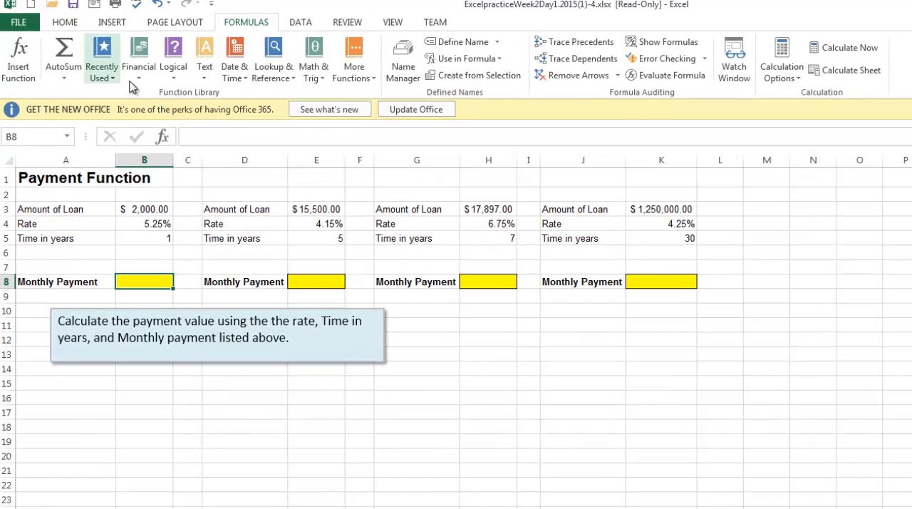
left_click(138, 72)
scroll(192, 357, "down", 7)
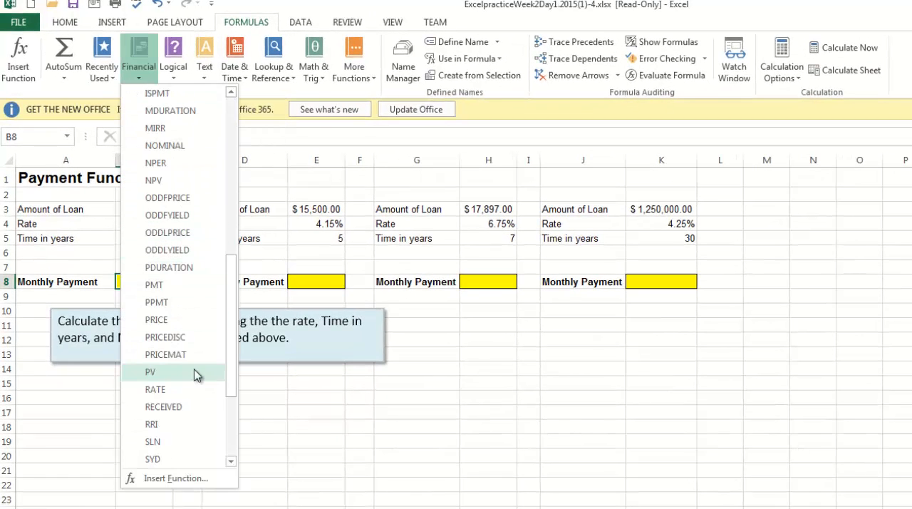
left_click(164, 285)
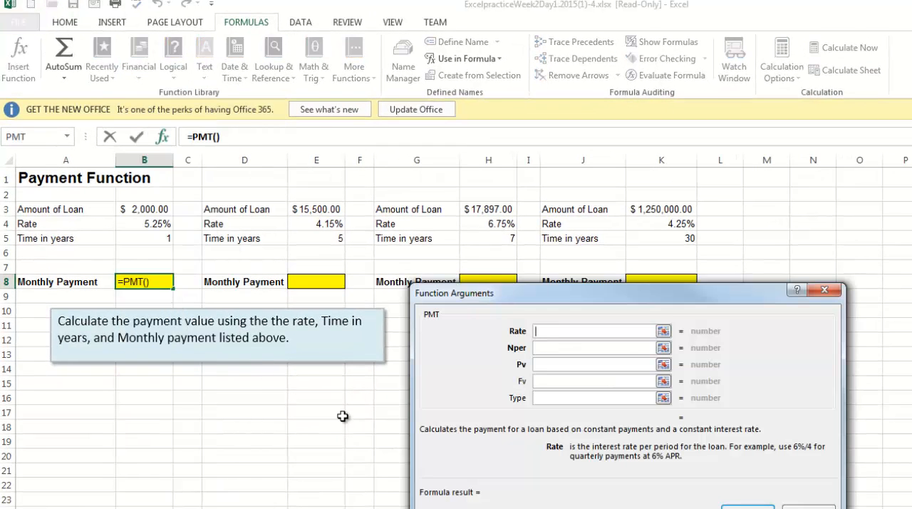
left_click(160, 223)
type("/12")
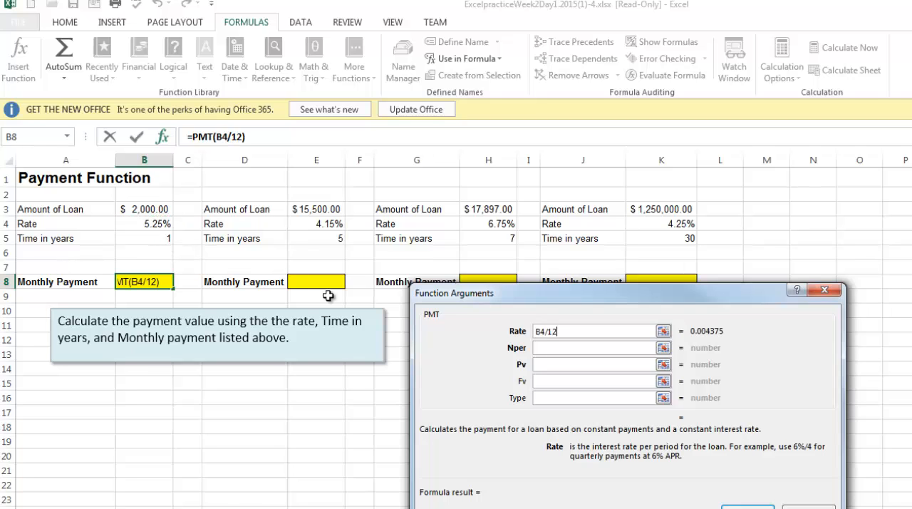
- Complete the PMT function in B8 with Nper B5*12 and Pv B3
key("Tab")
left_click(154, 239)
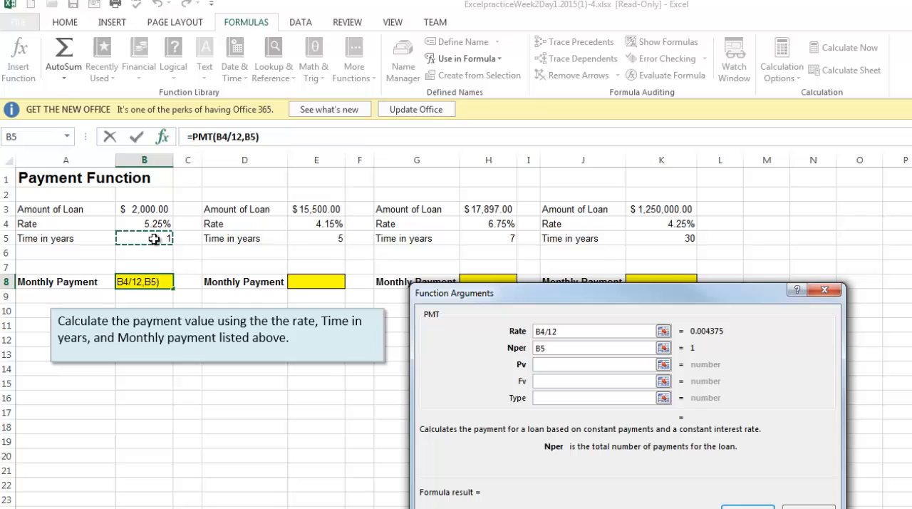
type("*12")
key("Tab")
left_click(142, 207)
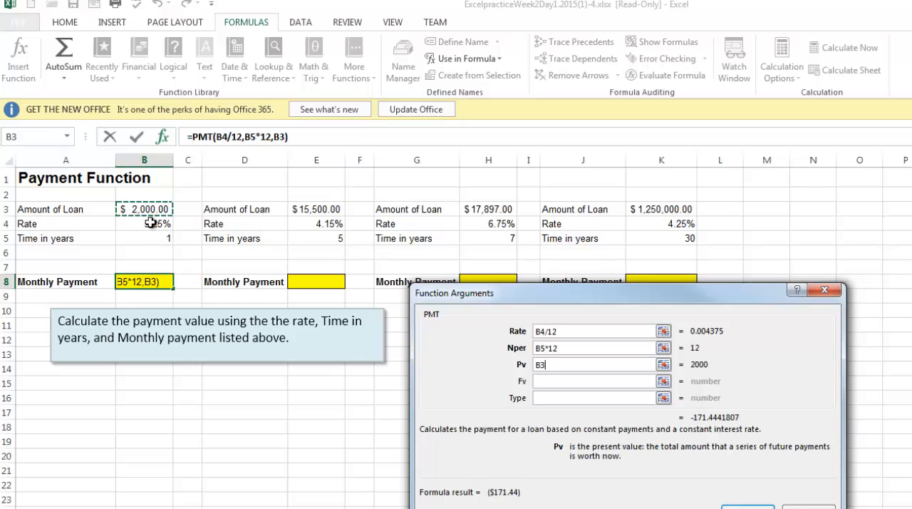
left_click(748, 506)
- Start a PMT function in cell E8 for the second loan's monthly payment, with the Rate argument E4/12
left_click(325, 284)
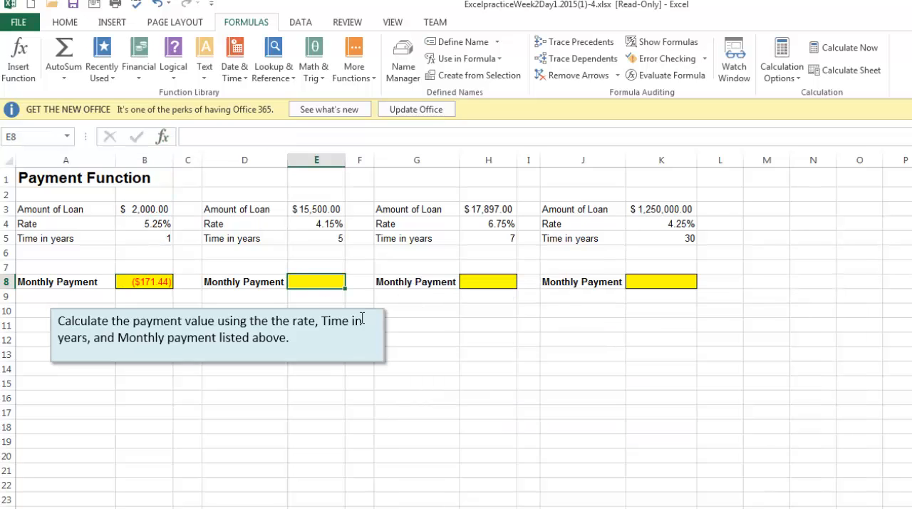
left_click(138, 57)
scroll(196, 299, "down", 9)
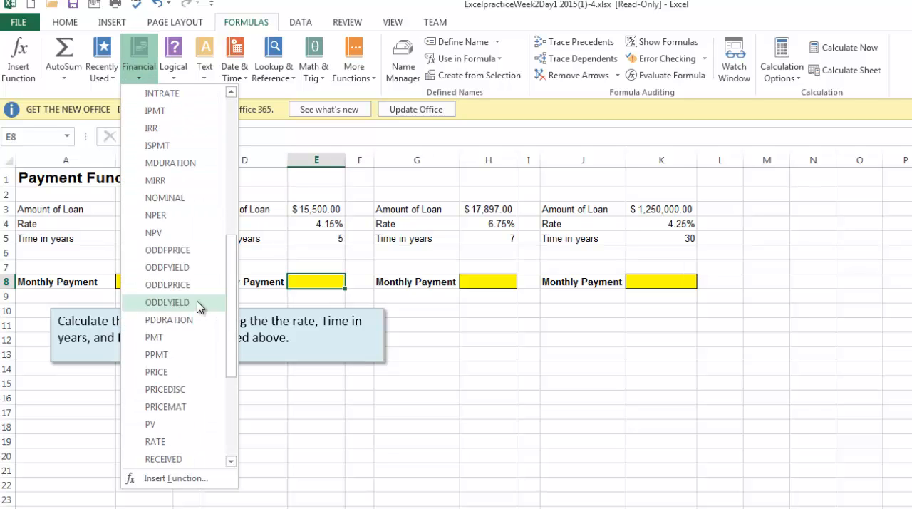
left_click(156, 233)
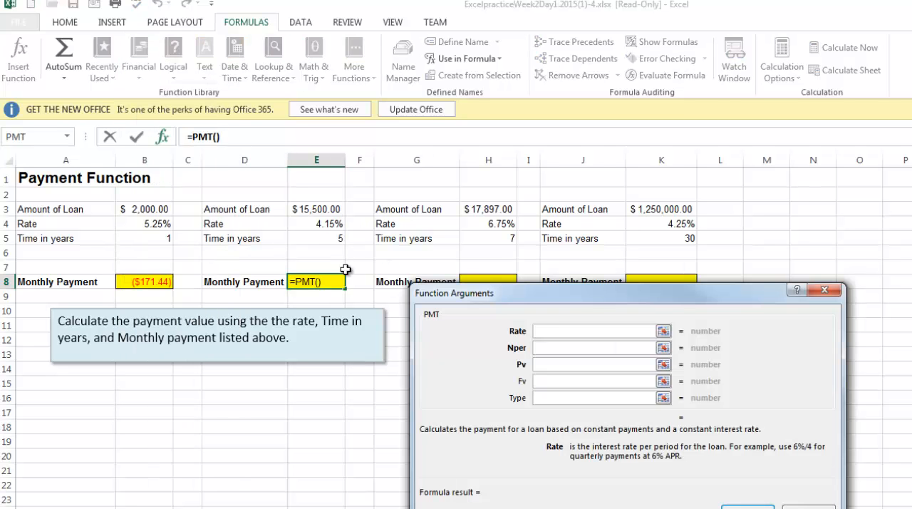
left_click(318, 224)
type("/12")
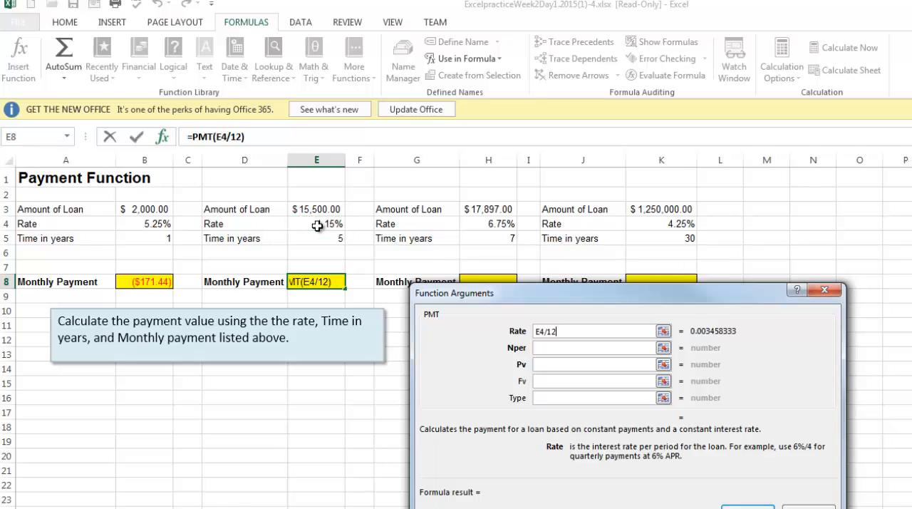
- Complete the PMT function in E8 with Nper E5*12 and Pv E3
key("Tab")
left_click(314, 240)
type("*12")
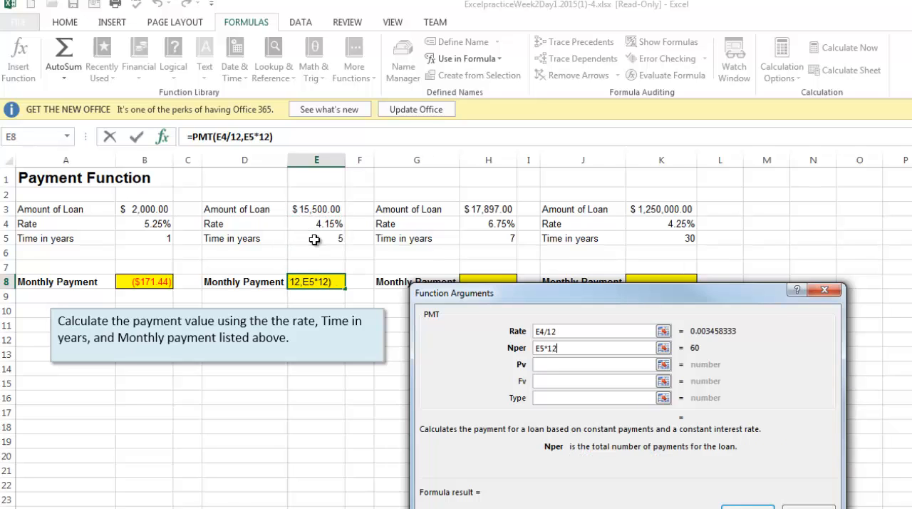
key("Tab")
left_click(307, 209)
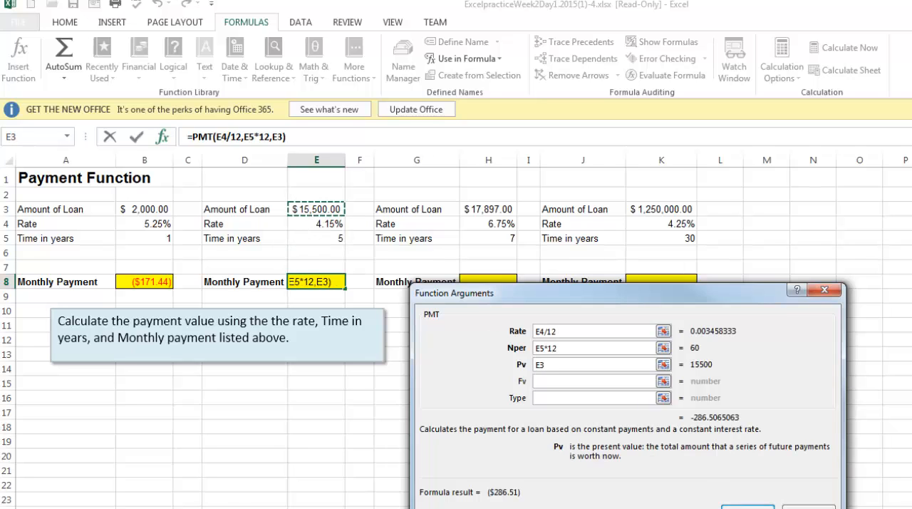
left_click(744, 505)
- Start a PMT function in cell H8 for the third loan's monthly payment, with the Rate argument H4/12
left_click(489, 285)
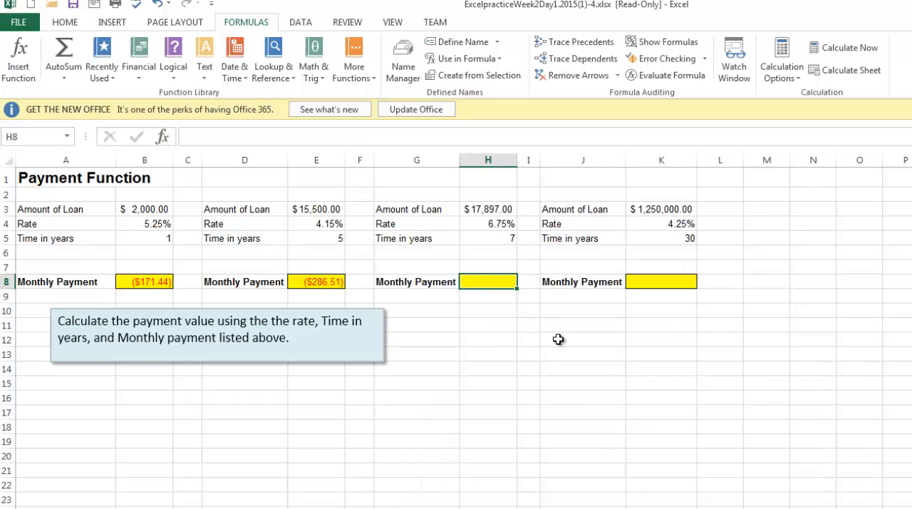
left_click(138, 72)
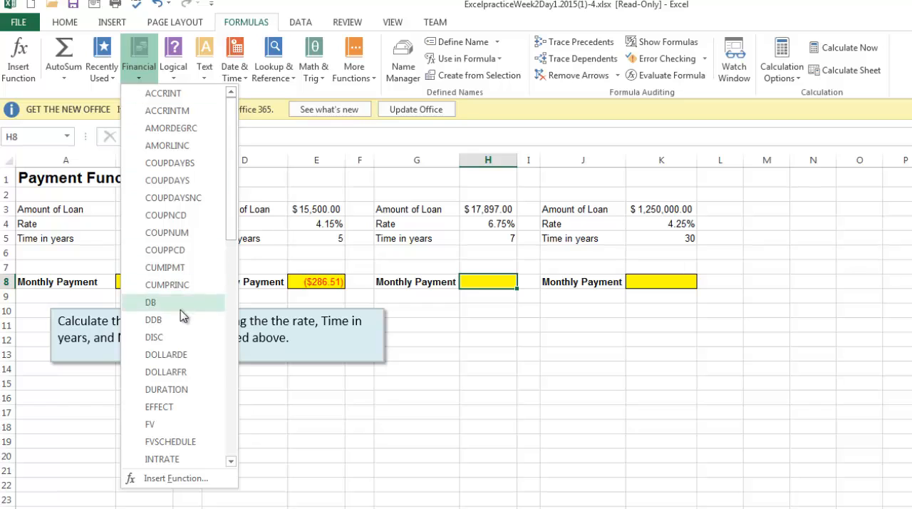
scroll(179, 316, "down", 10)
scroll(178, 286, "up", 1)
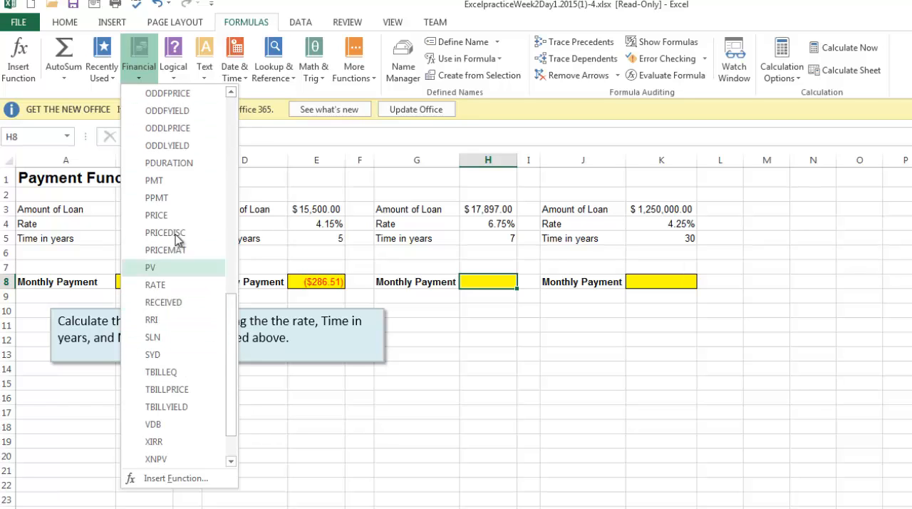
left_click(160, 181)
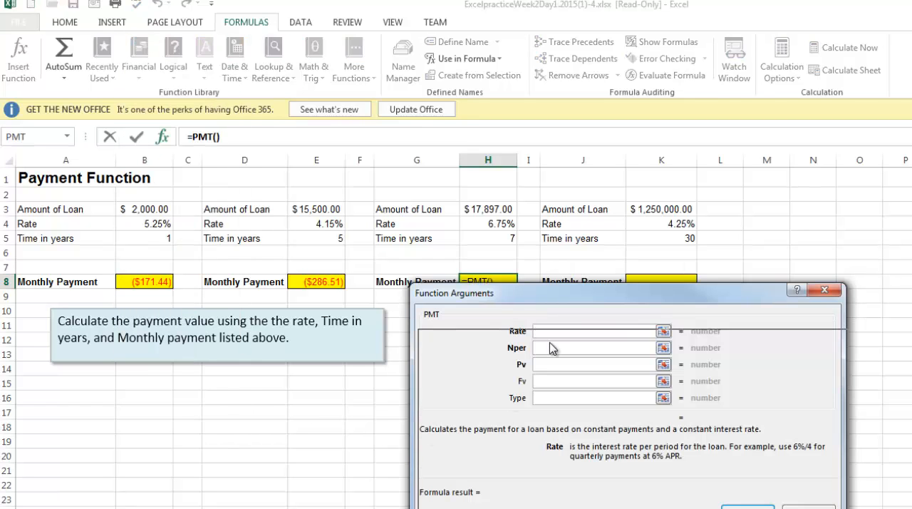
left_click_drag(545, 305, 537, 342)
left_click(489, 224)
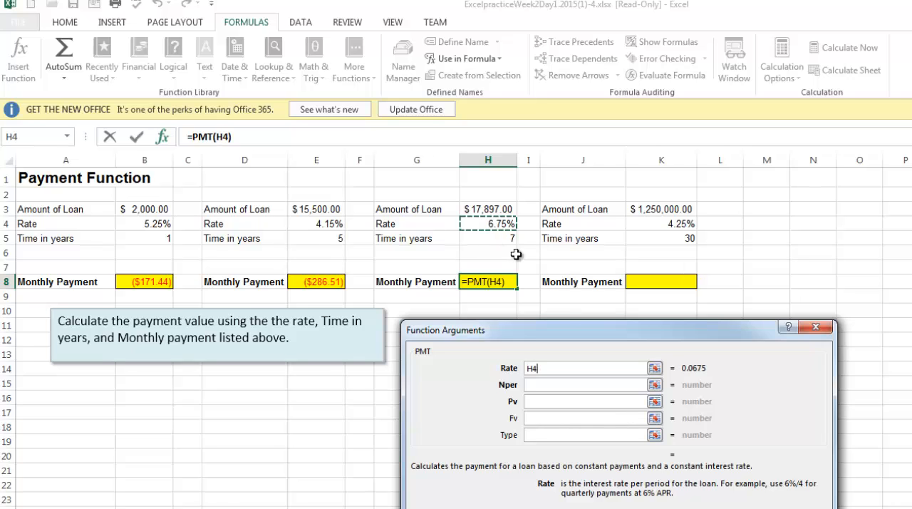
type("/12")
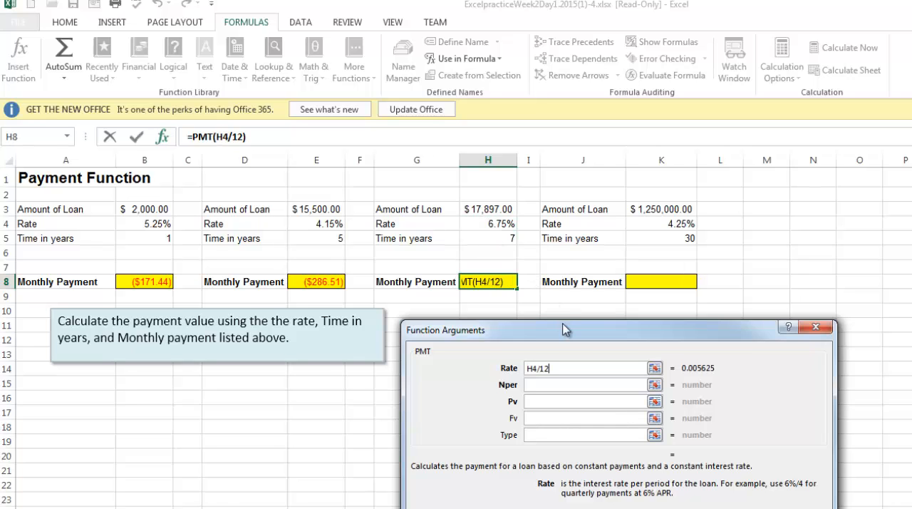
- Complete the PMT function in H8 with Nper H5*12 and Pv H3
key("Tab")
left_click(495, 242)
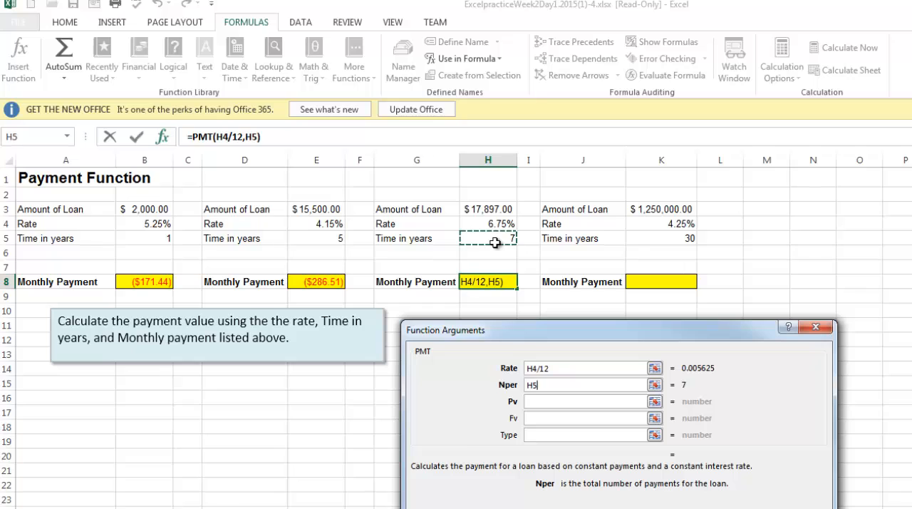
type("*12")
key("Tab")
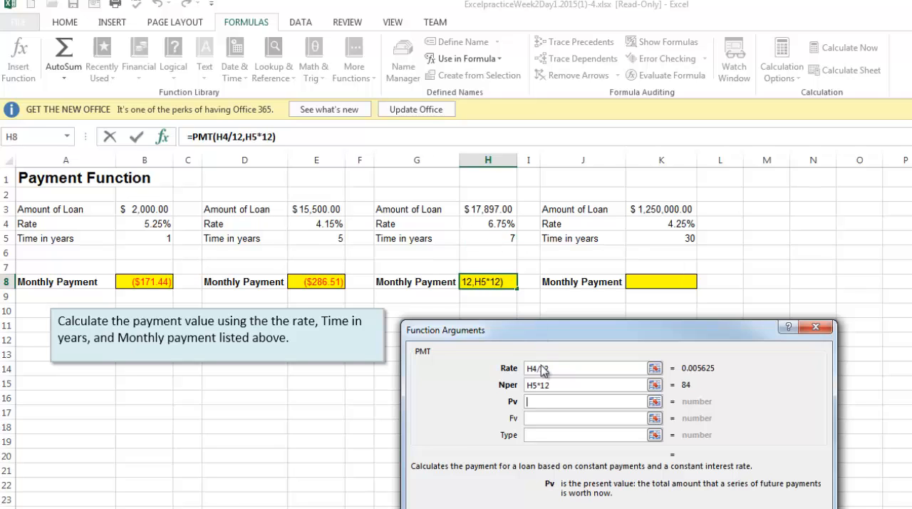
left_click(495, 210)
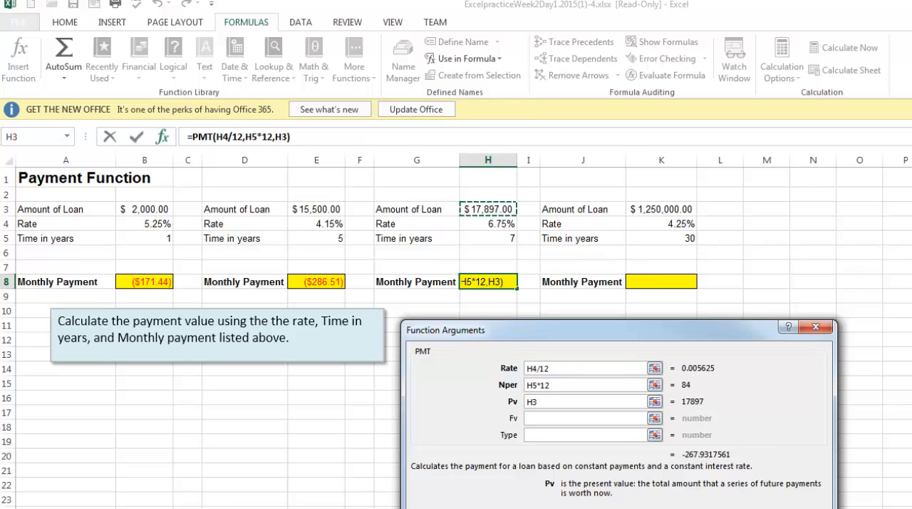
key("Return")
- Start a PMT function in cell K8 for the fourth loan's monthly payment, with the Rate argument K4/12
left_click(660, 281)
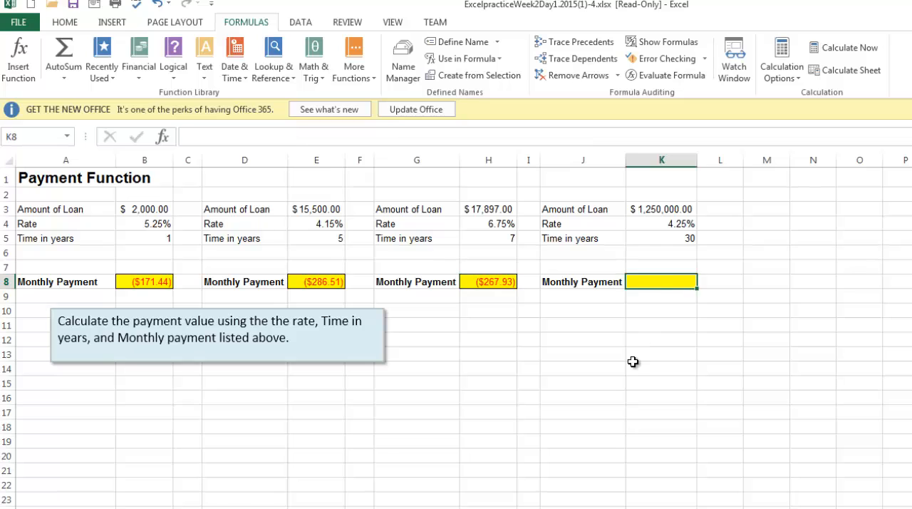
left_click(139, 68)
scroll(186, 287, "down", 2)
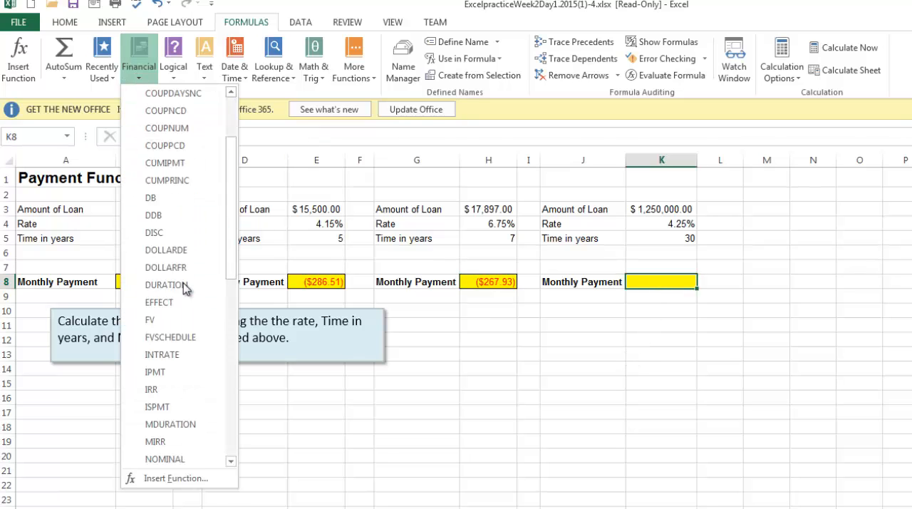
scroll(184, 287, "down", 6)
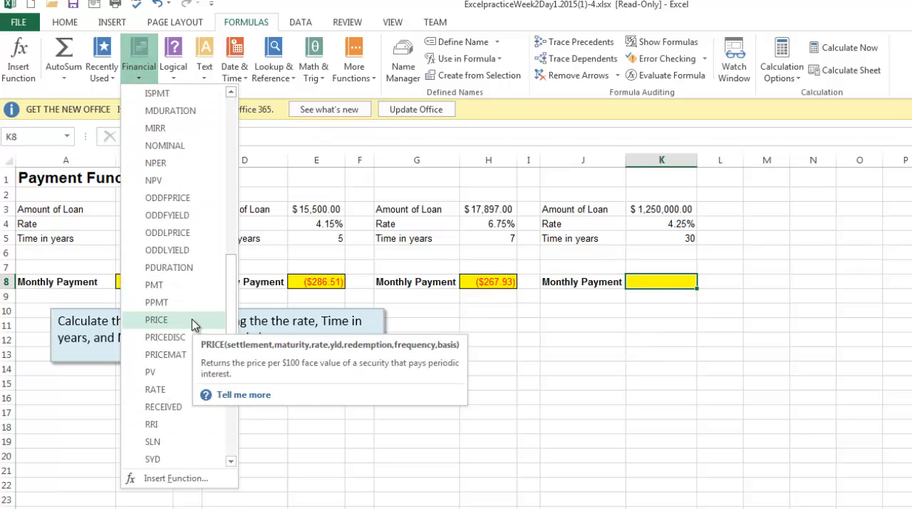
left_click(178, 284)
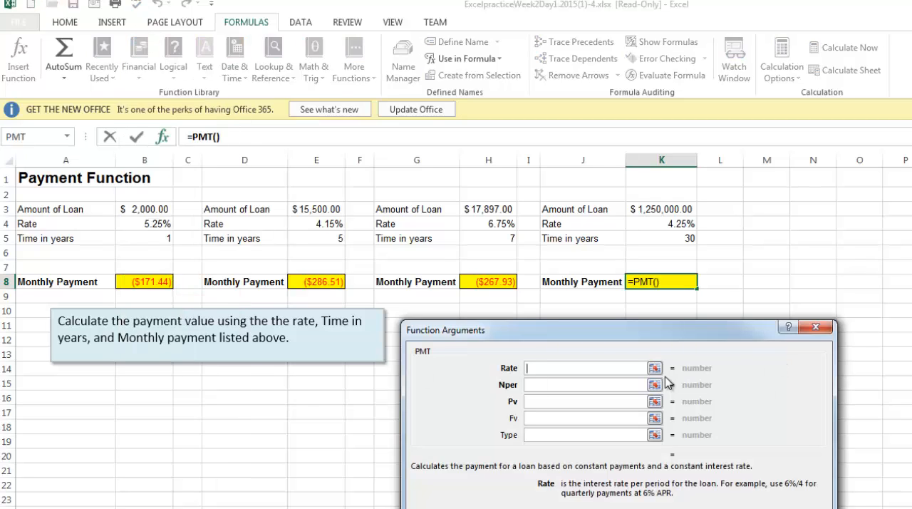
left_click(672, 225)
type("/")
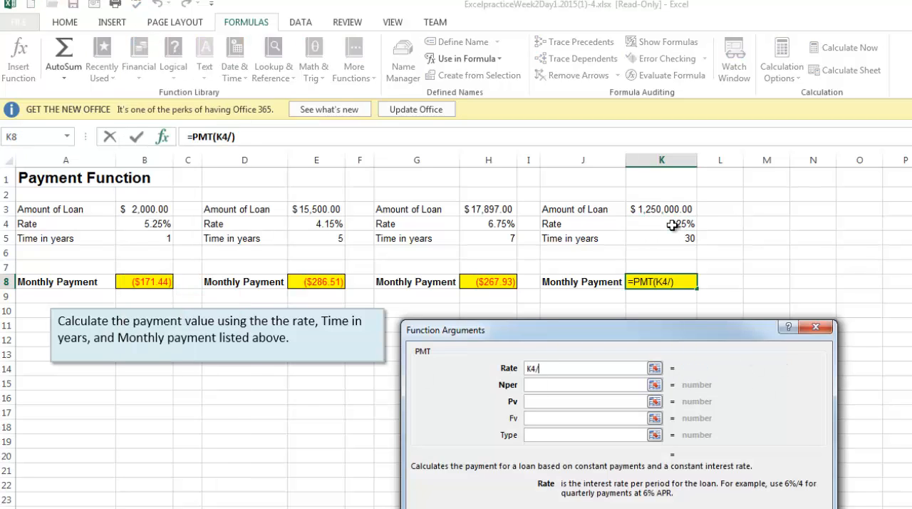
type("12")
- Complete the PMT function in K8 with Nper K5*12 and Pv K3, and open the Future Value sheet
key("Tab")
left_click(674, 241)
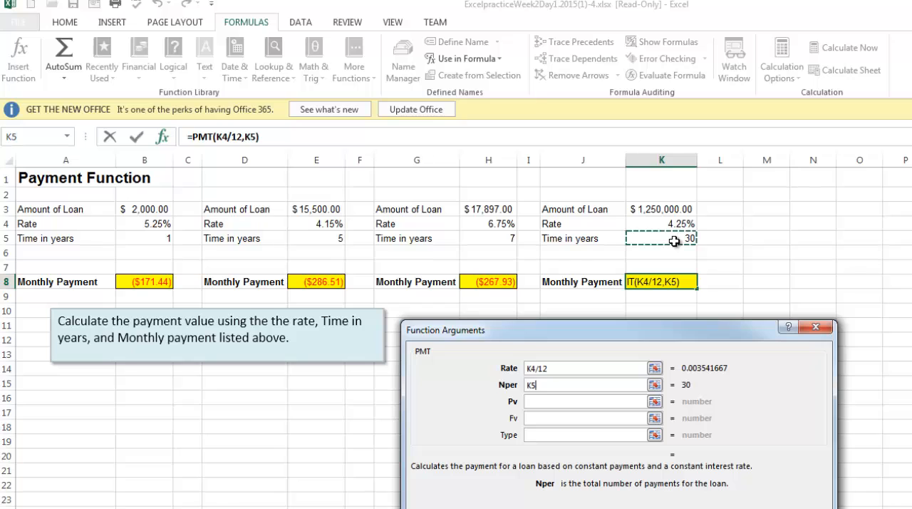
type("*12")
key("Tab")
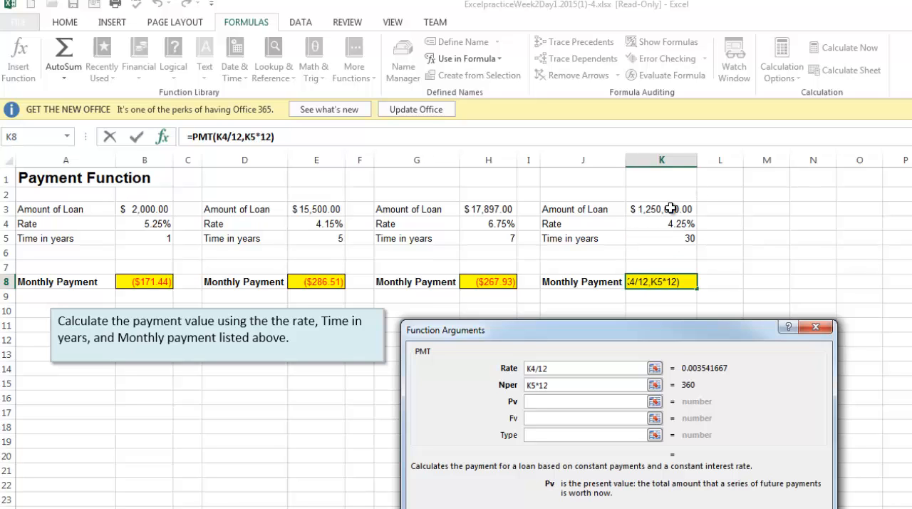
left_click(688, 212)
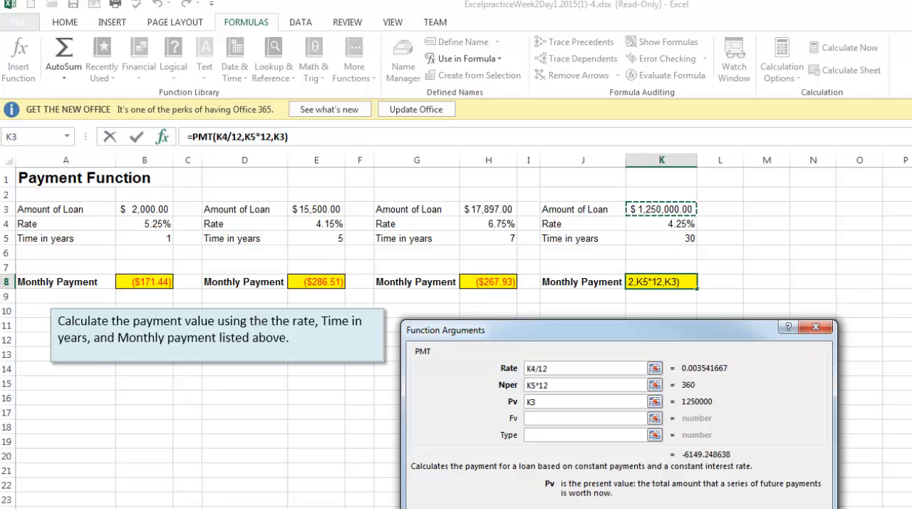
key("Return")
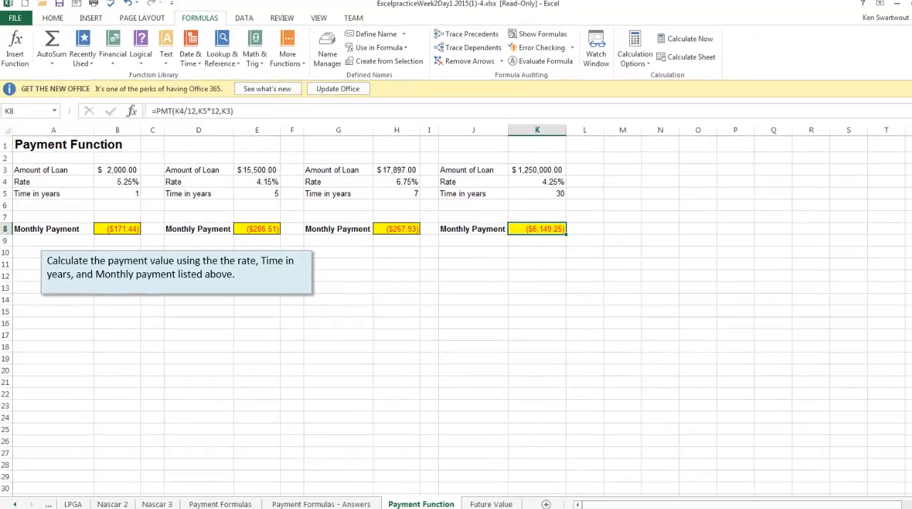
left_click(492, 504)
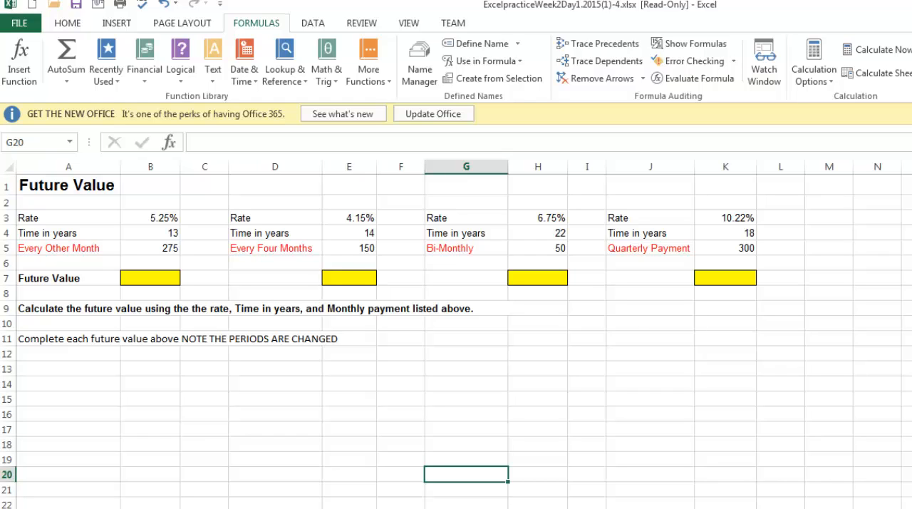
left_click(163, 284)
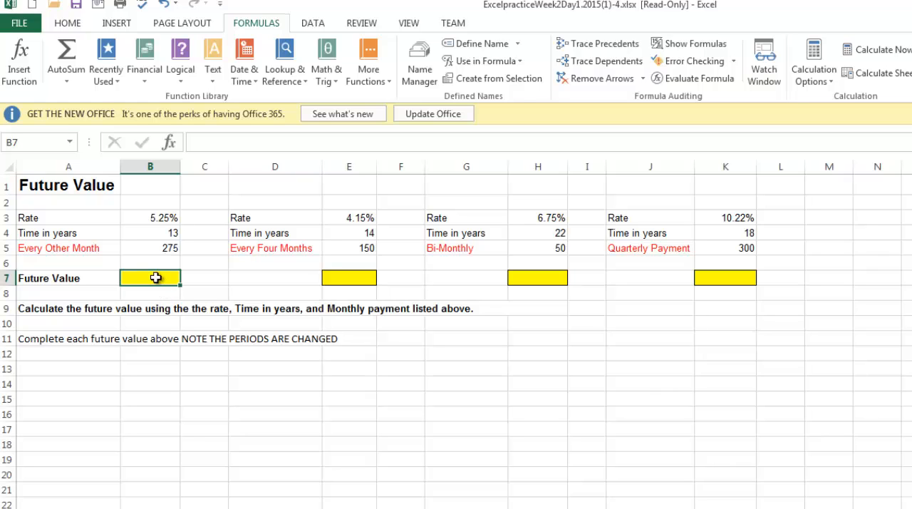
left_click(146, 61)
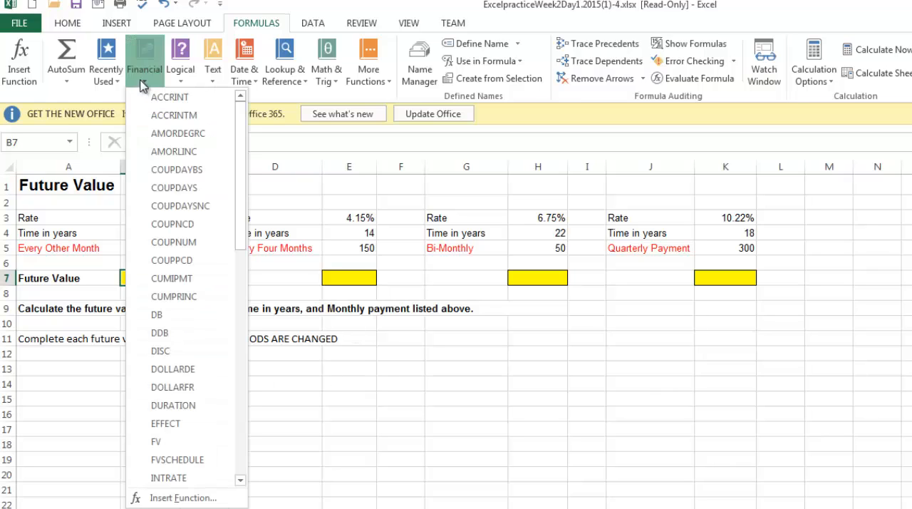
left_click(164, 442)
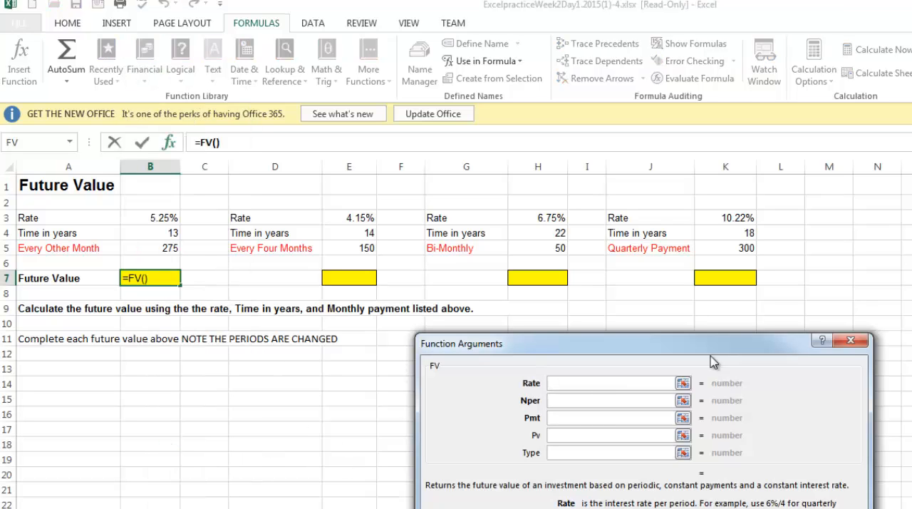
left_click(878, 355)
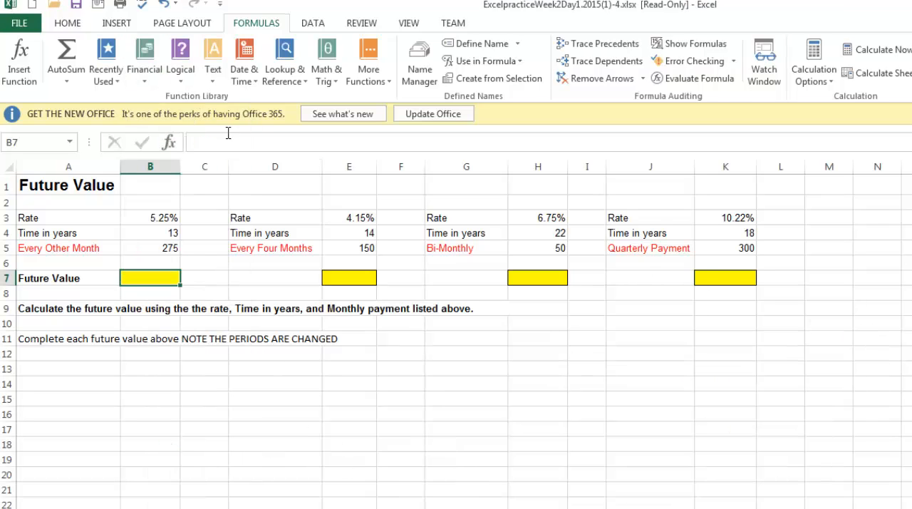
- Start an FV function in cell B7 for the every-other-month payments, with the Rate argument B3/6
left_click(146, 58)
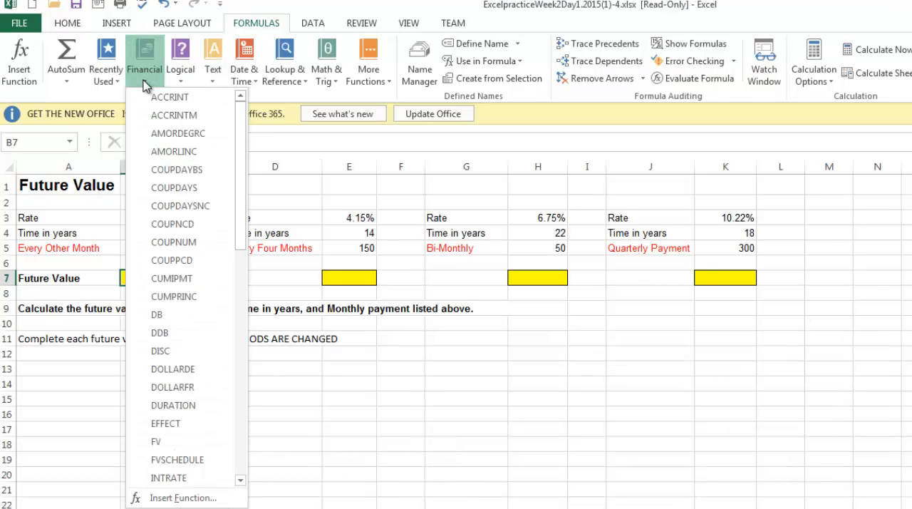
left_click(164, 442)
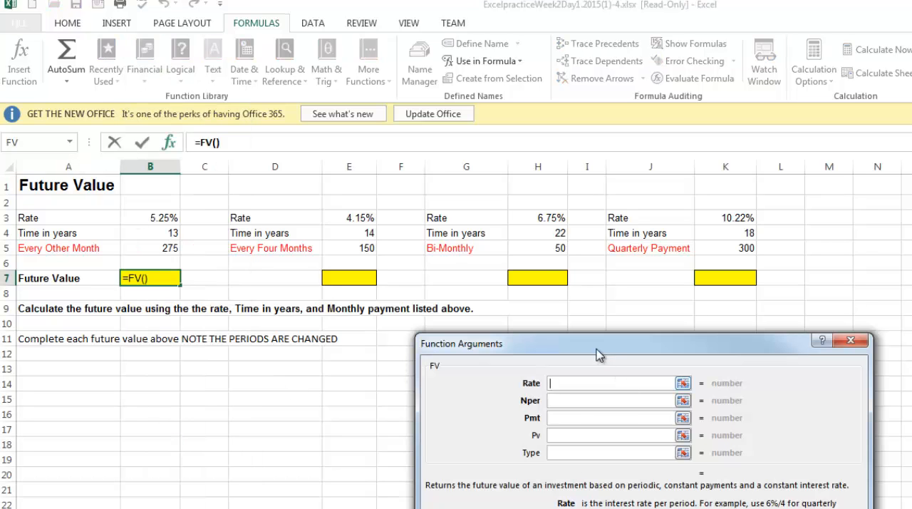
left_click_drag(598, 348, 577, 338)
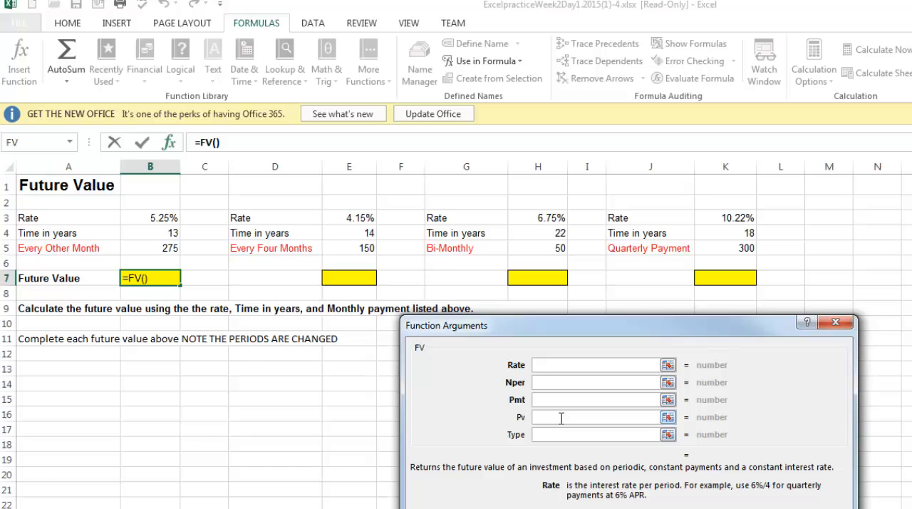
left_click(171, 218)
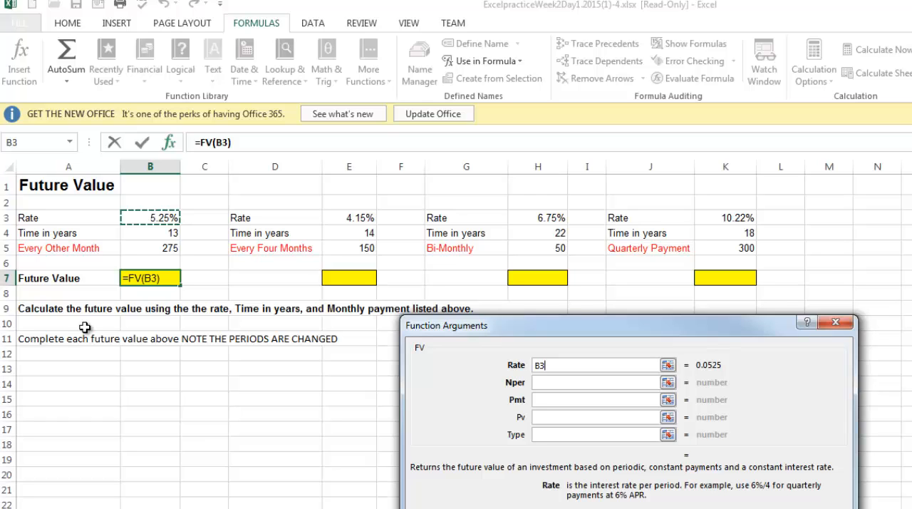
type("/6")
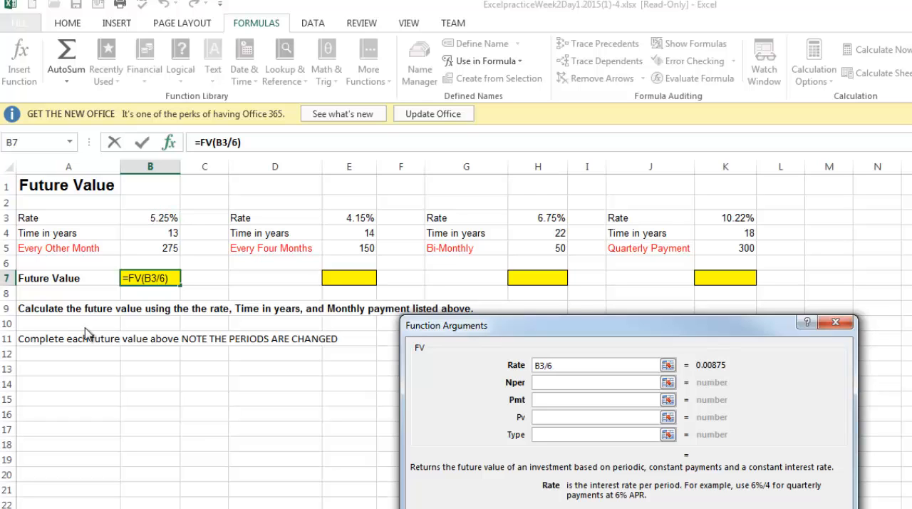
key("Tab")
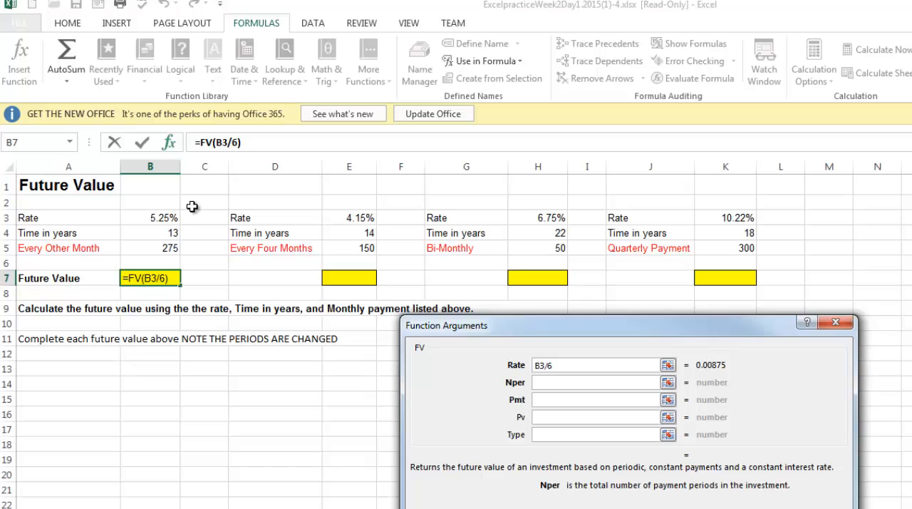
- Complete the FV function in B7 with Nper B4*6 and Pmt B5
left_click(148, 236)
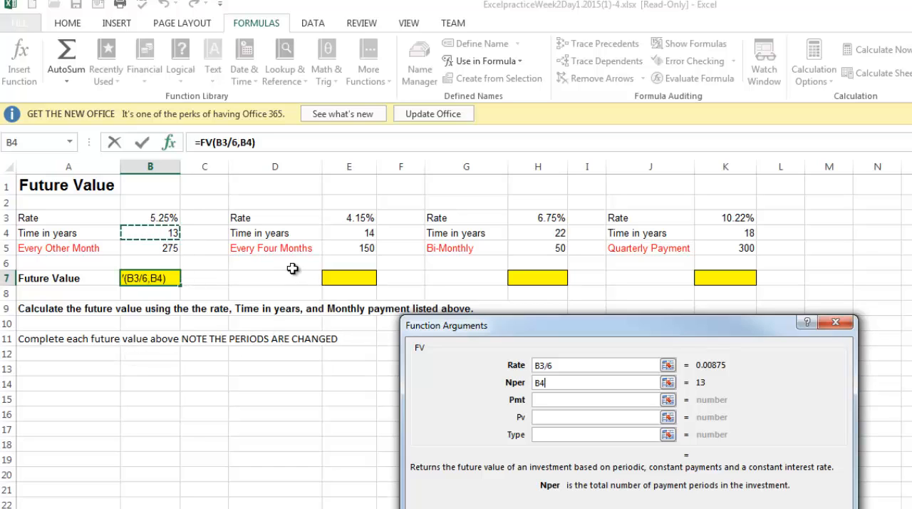
type("*6")
key("Tab")
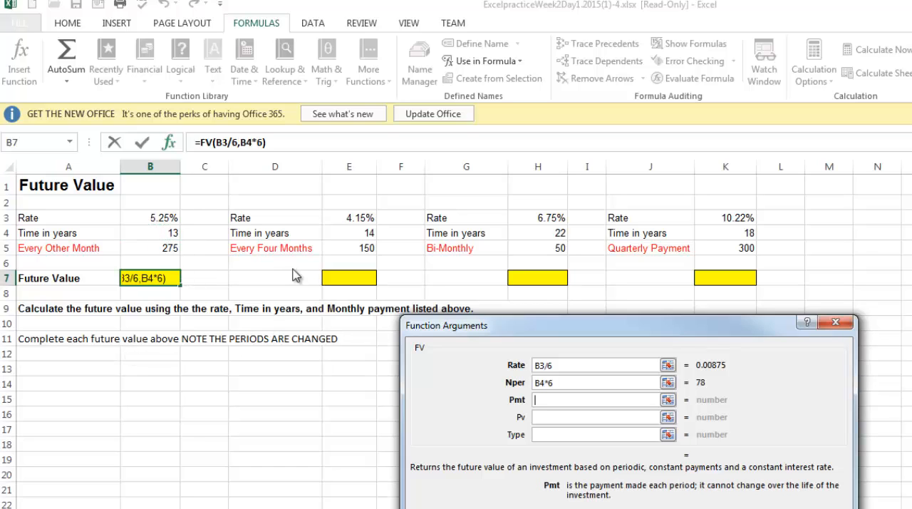
left_click(167, 249)
key("Return")
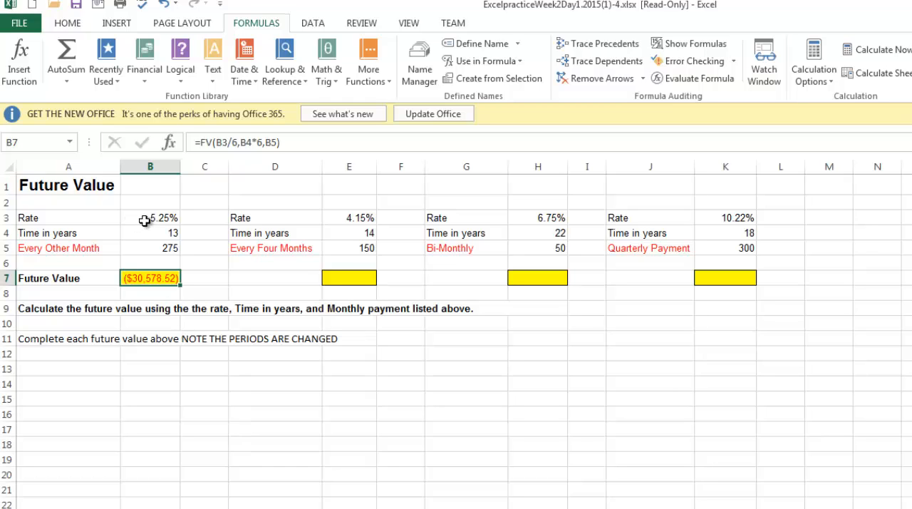
- Start an FV function in cell E7 for the every-four-months payments, with the Rate argument E3/3
left_click(342, 285)
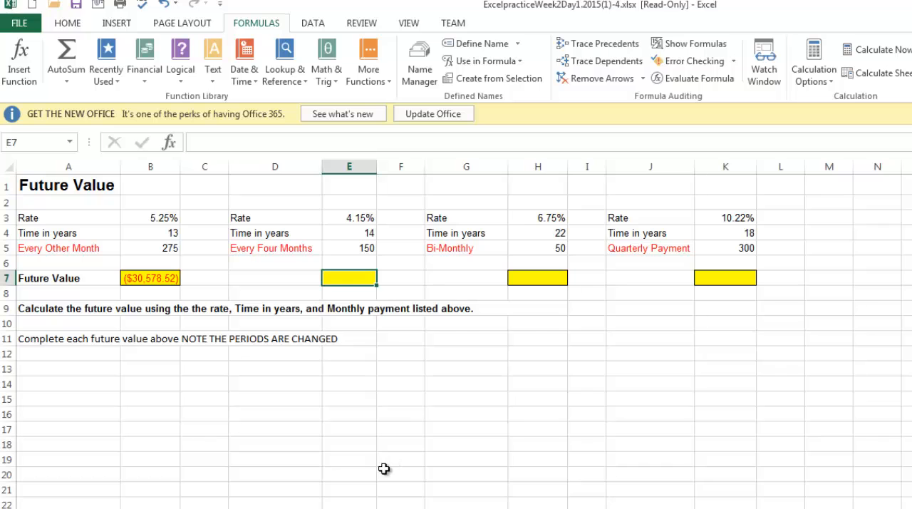
left_click(145, 70)
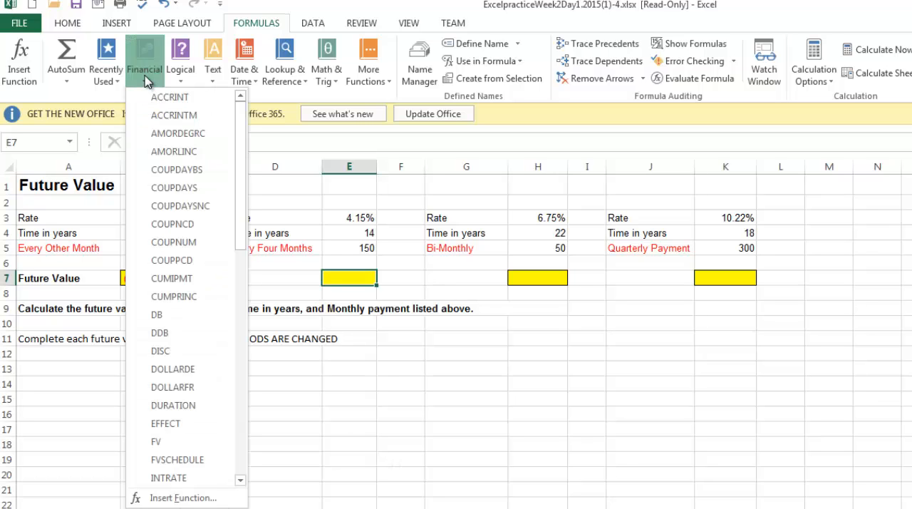
left_click(178, 442)
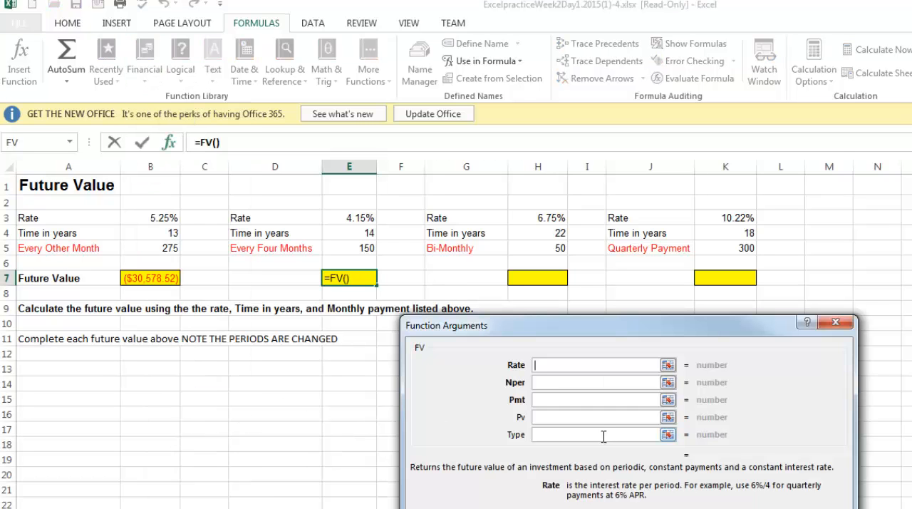
left_click(352, 219)
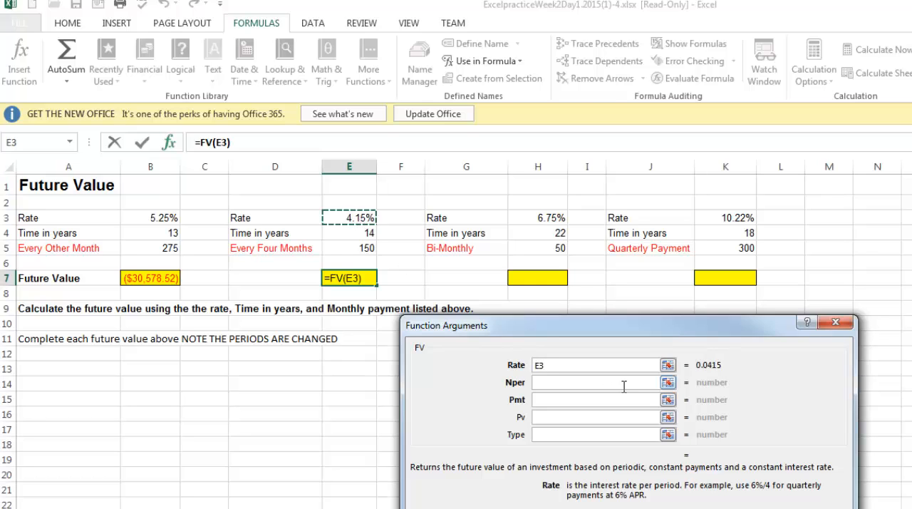
type("/")
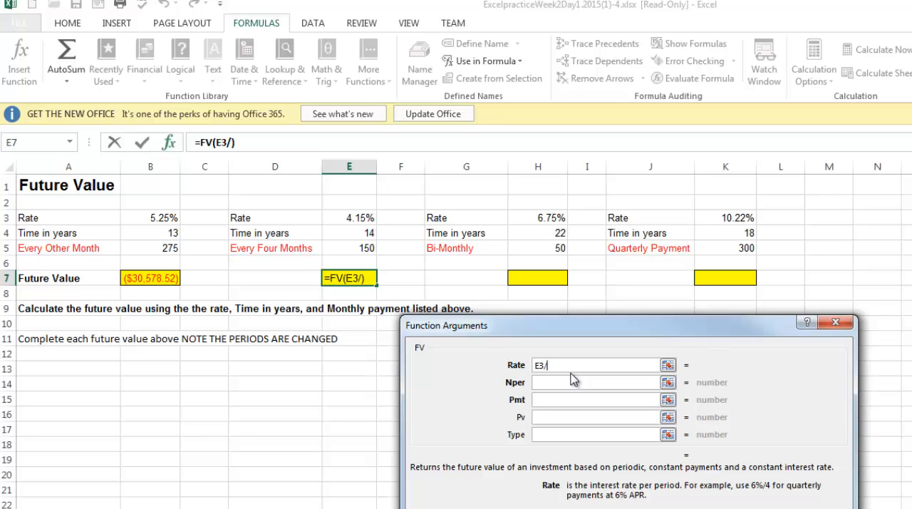
type("3")
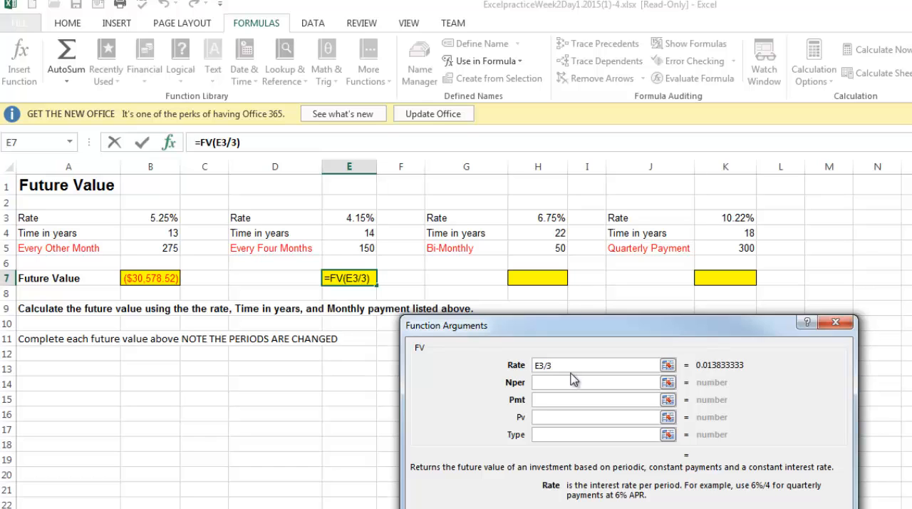
left_click(572, 379)
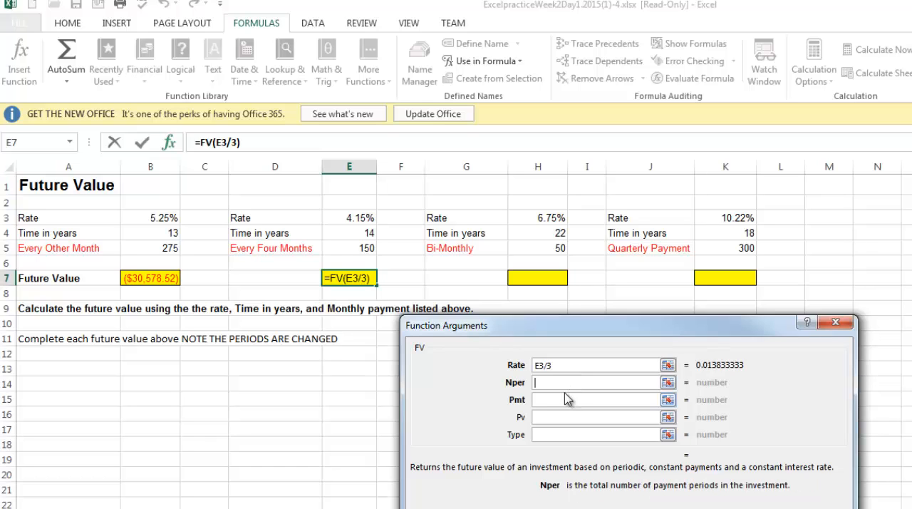
- Complete the FV function in E7 with Nper E4*3 and Pmt E5
left_click(360, 234)
type("*3")
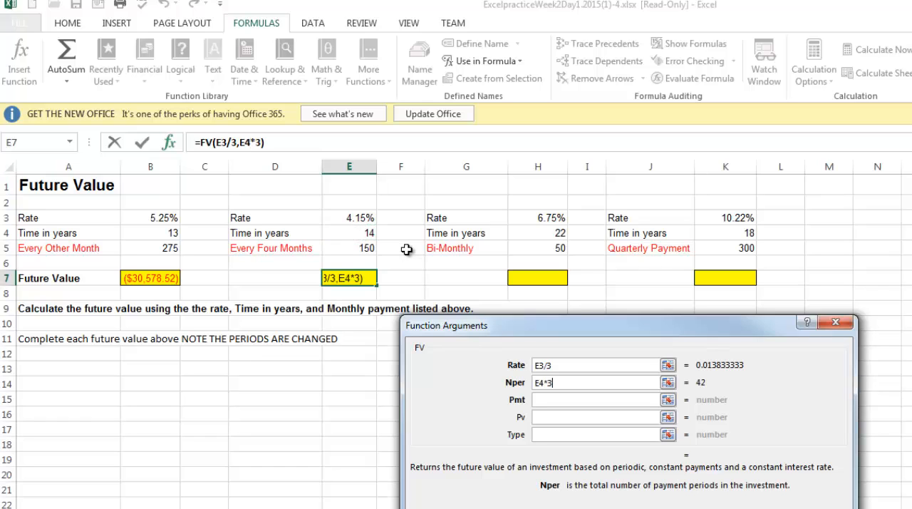
key("Tab")
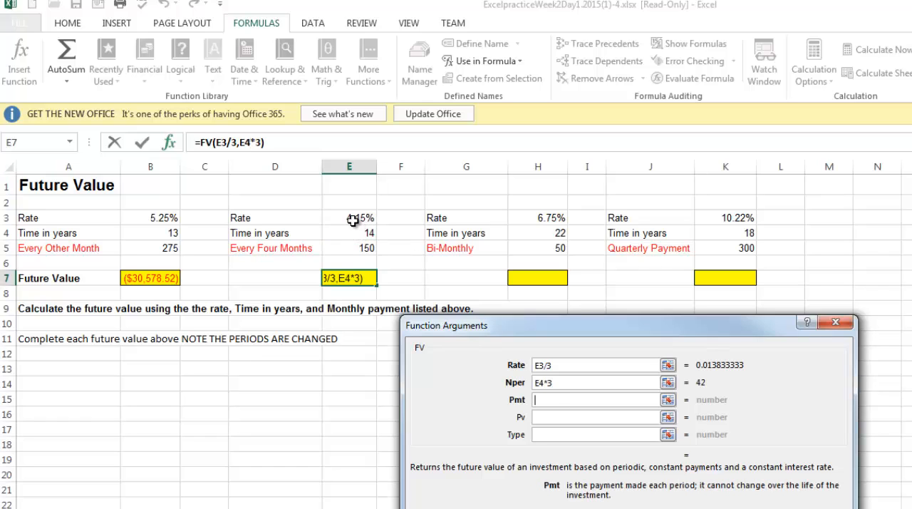
left_click(357, 218)
left_click(355, 248)
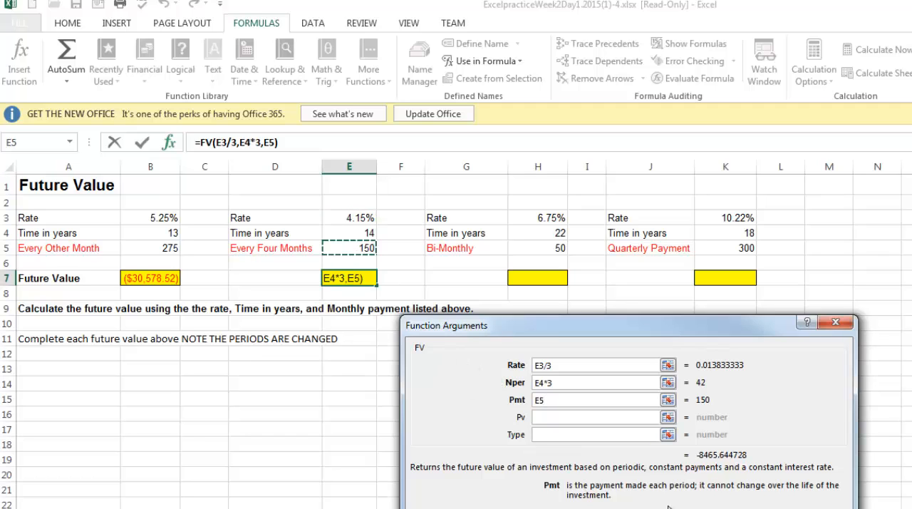
key("Return")
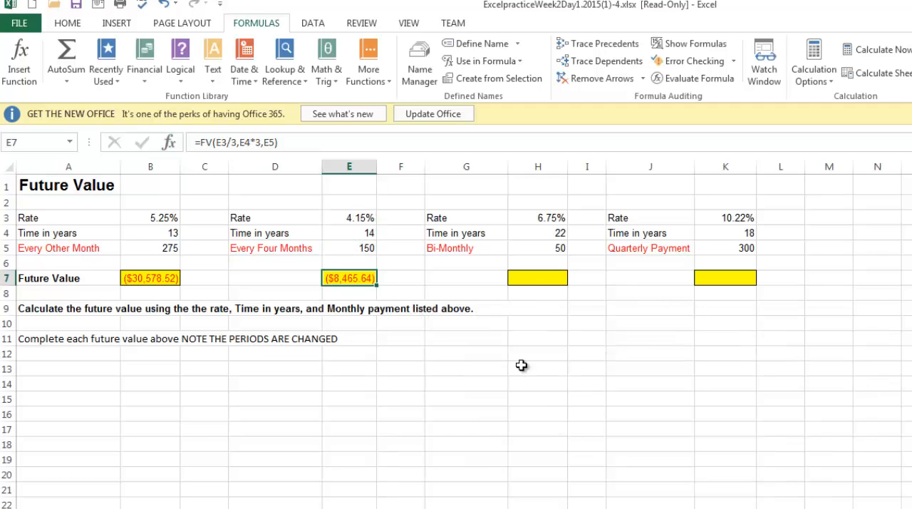
- Start an FV function in cell H7 for the bi-monthly payments, with the Rate argument H3/24
left_click(537, 278)
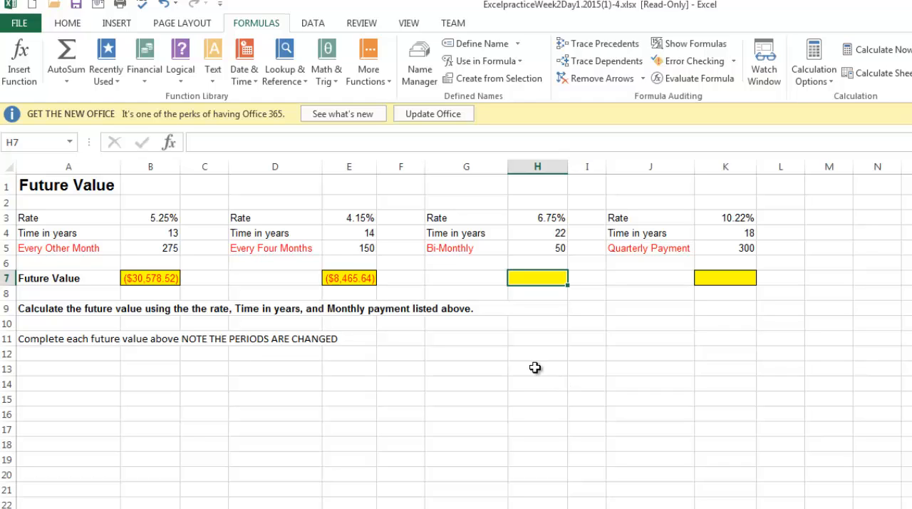
left_click(536, 369)
left_click(533, 279)
left_click(146, 77)
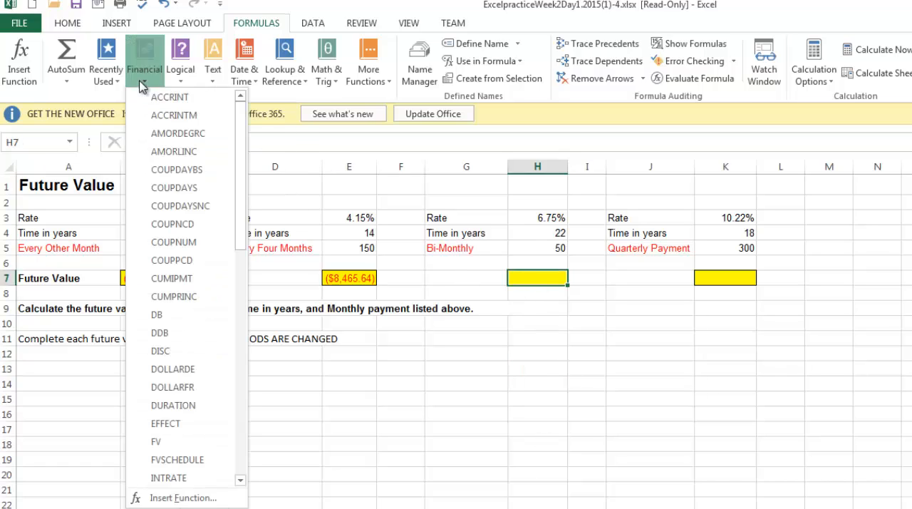
left_click(171, 439)
left_click(549, 220)
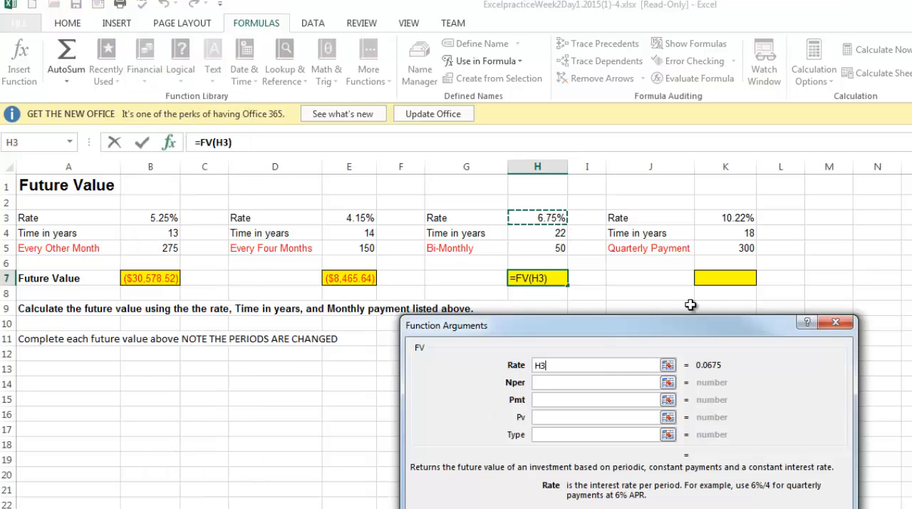
type("/24")
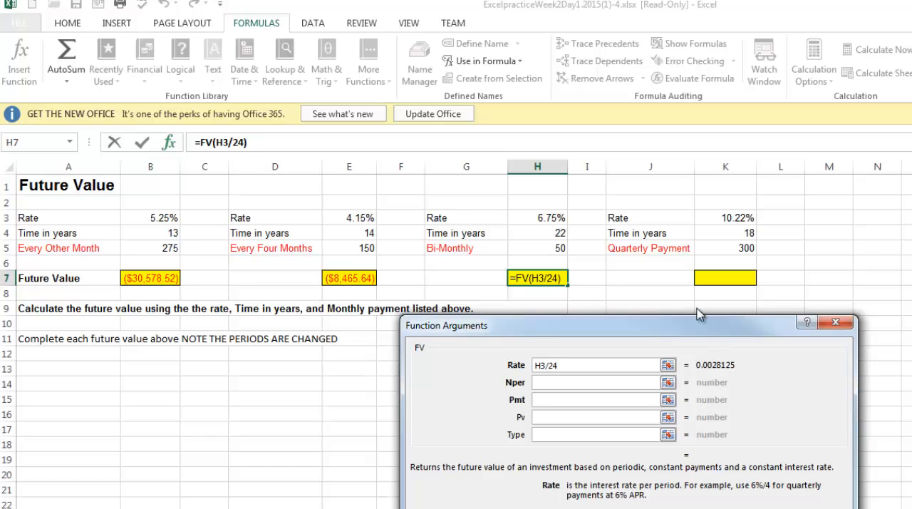
key("Tab")
- Complete the FV function in H7 with Nper H4*24 and Pmt H5
left_click(542, 234)
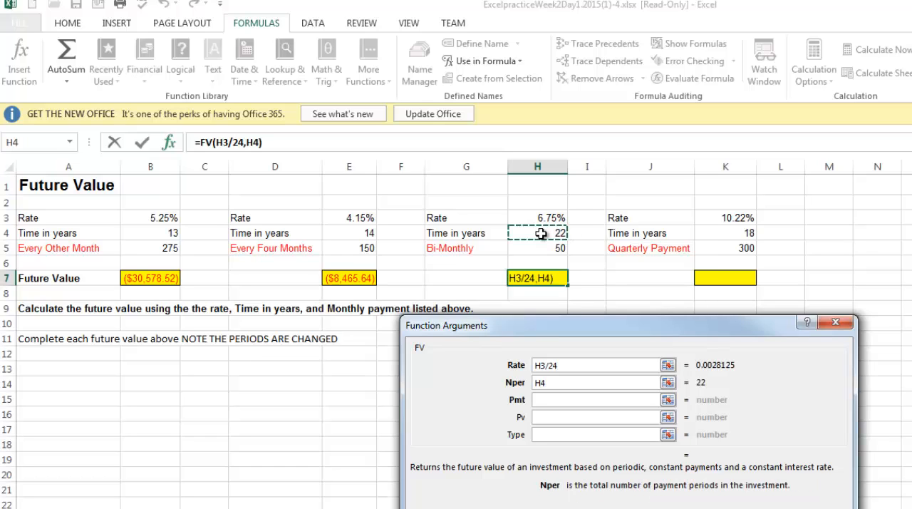
type("*24")
key("Tab")
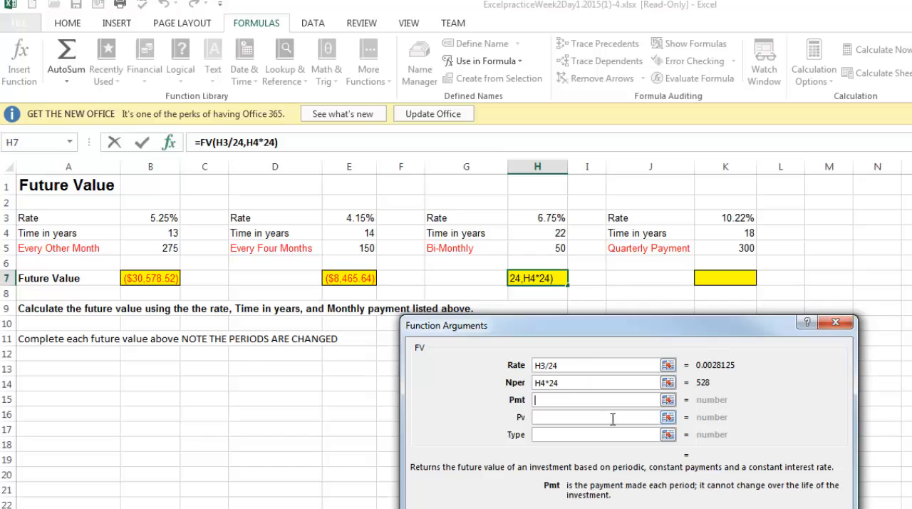
left_click(533, 250)
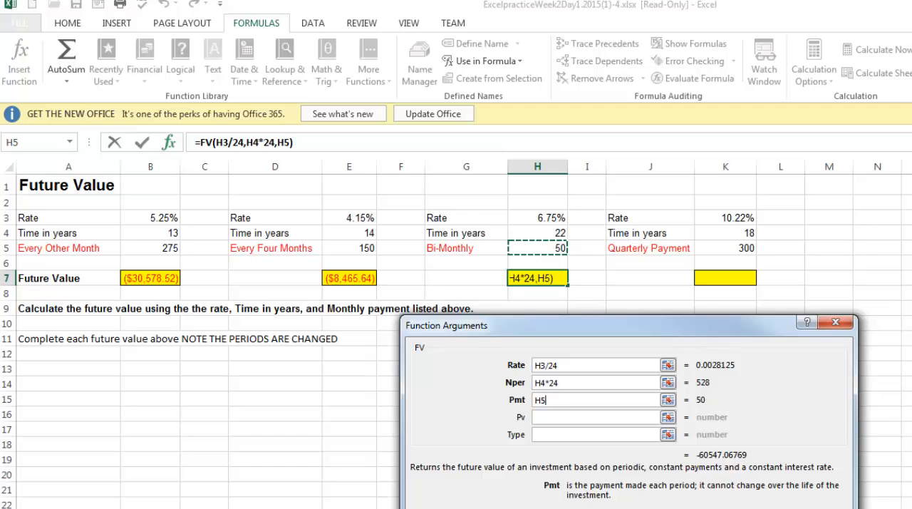
key("Return")
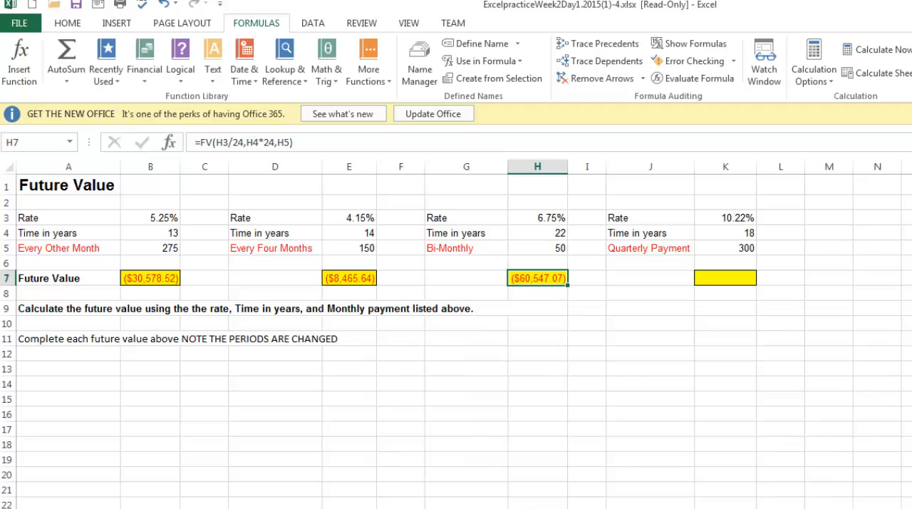
- Start an FV function in cell K7 for the quarterly payments, with the Rate argument K3/4
left_click(722, 279)
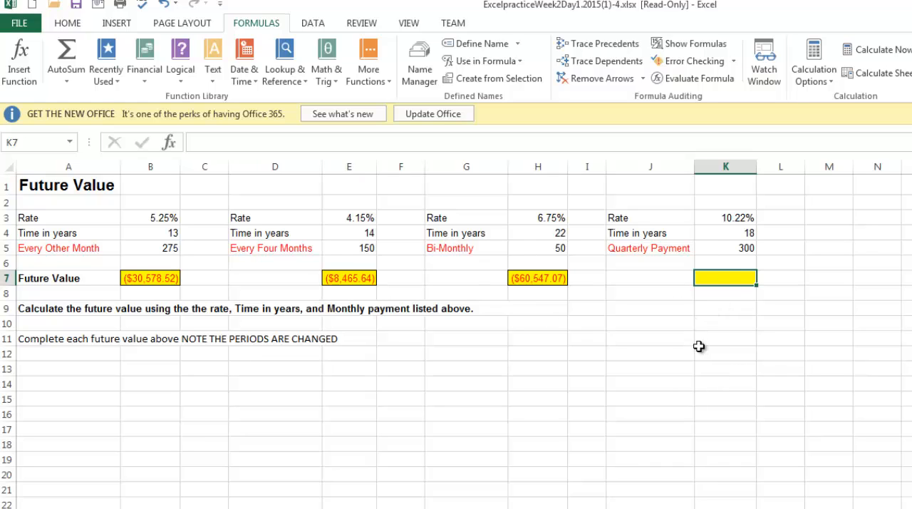
left_click(147, 78)
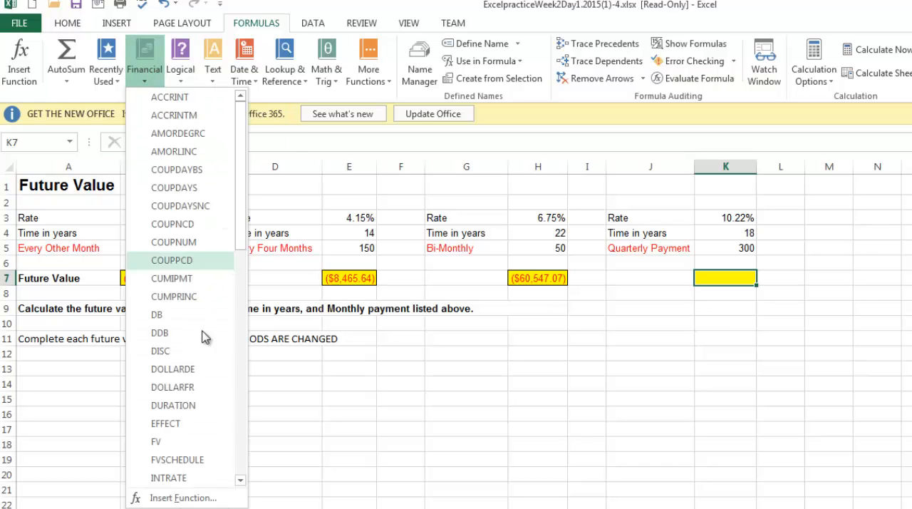
left_click(175, 442)
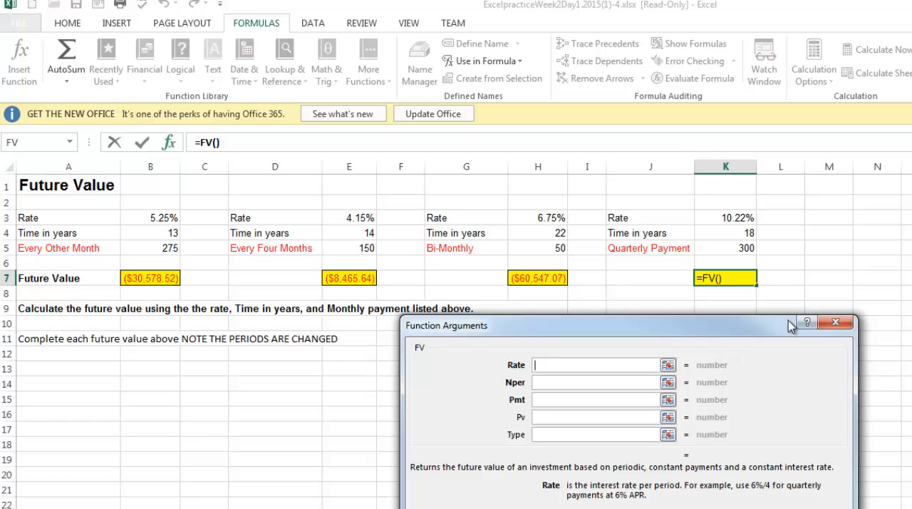
left_click(727, 217)
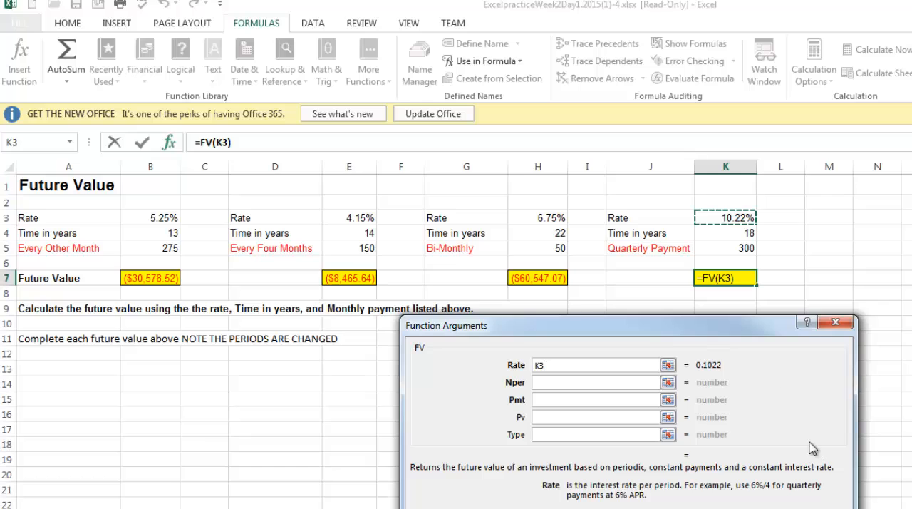
type("/4")
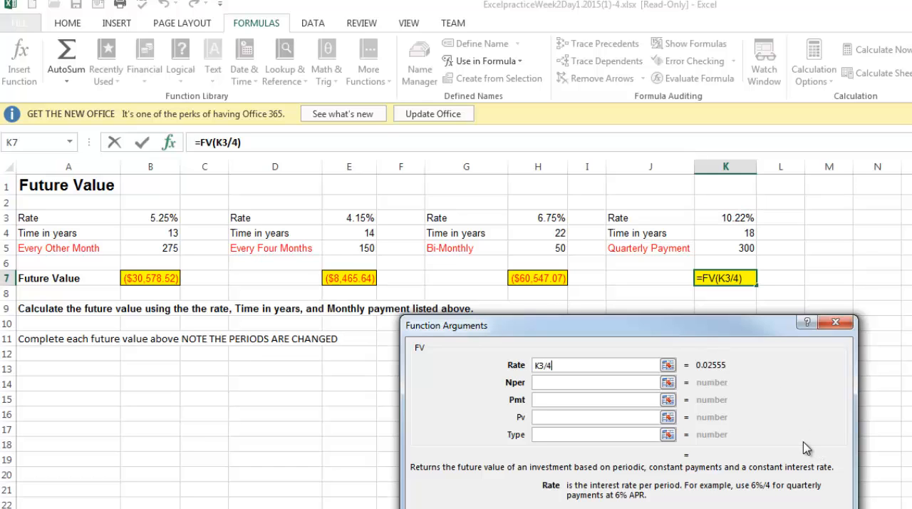
- Complete the FV function in K7 with Nper K4*4 and Pmt K5
key("Tab")
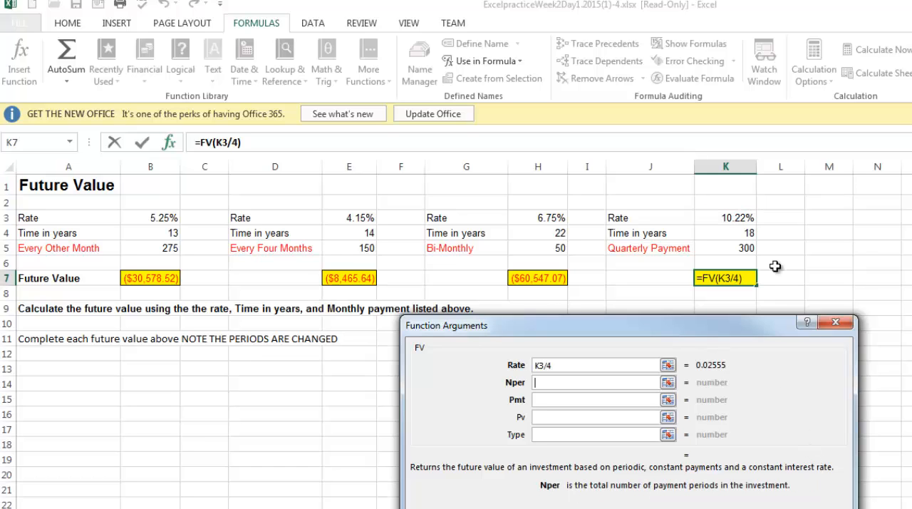
left_click(745, 230)
type("*4")
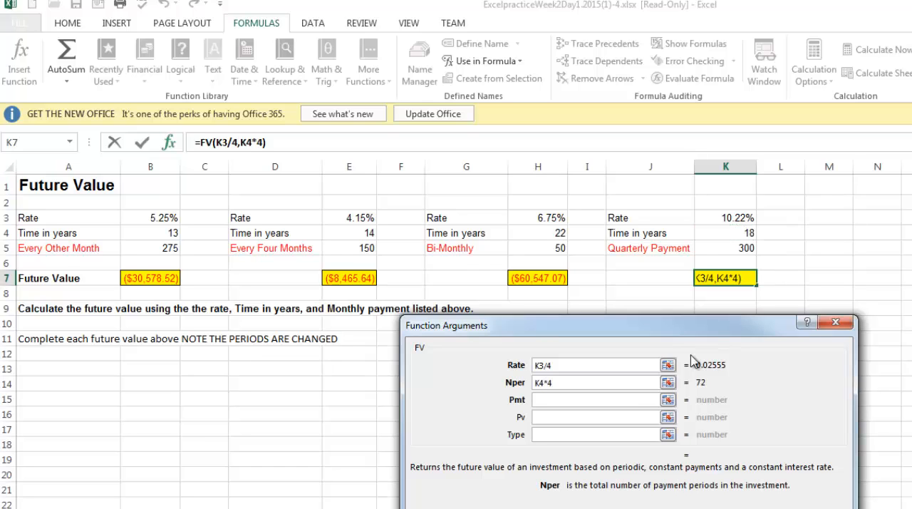
left_click(650, 400)
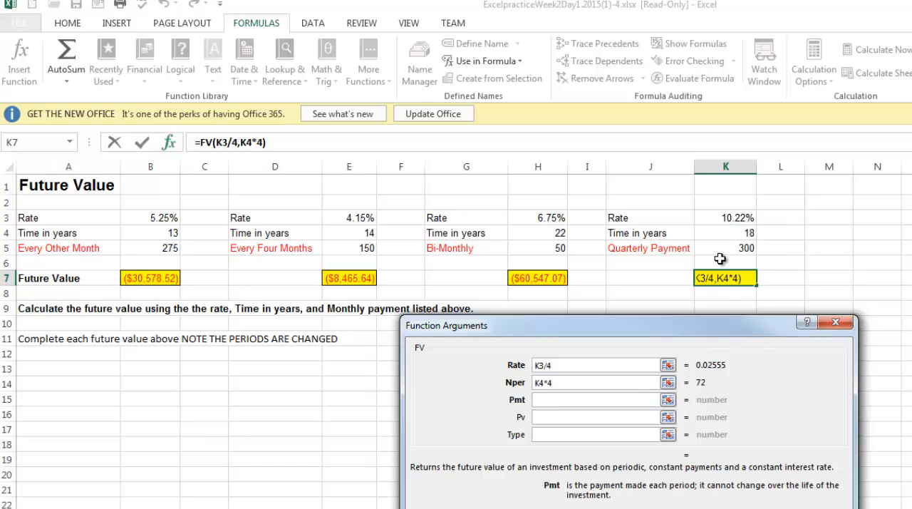
left_click(722, 258)
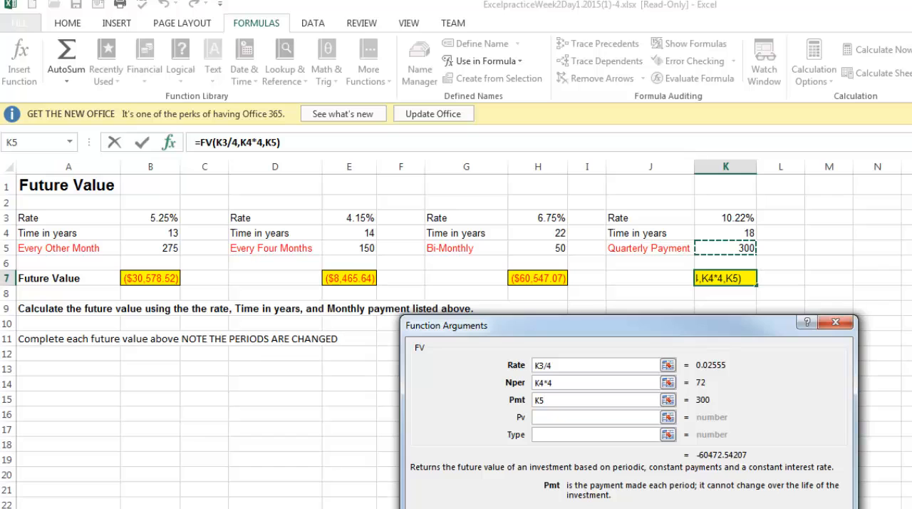
key("Return")
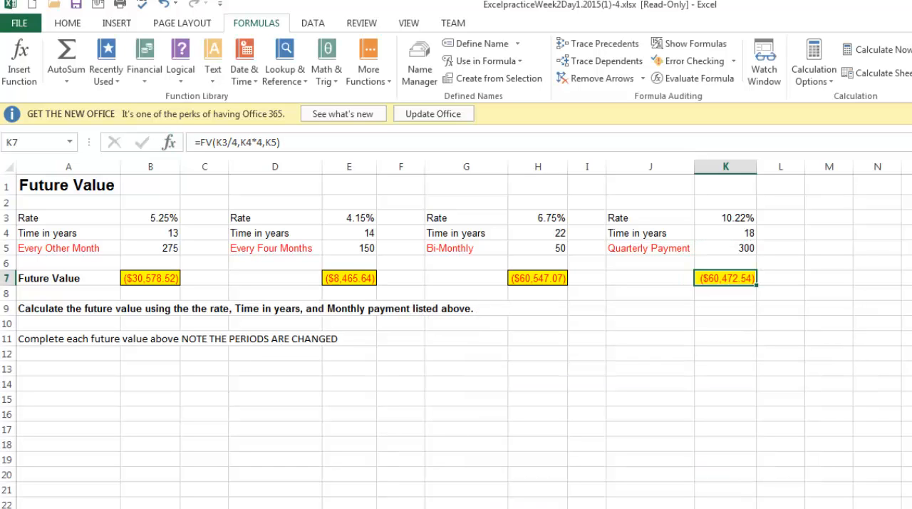